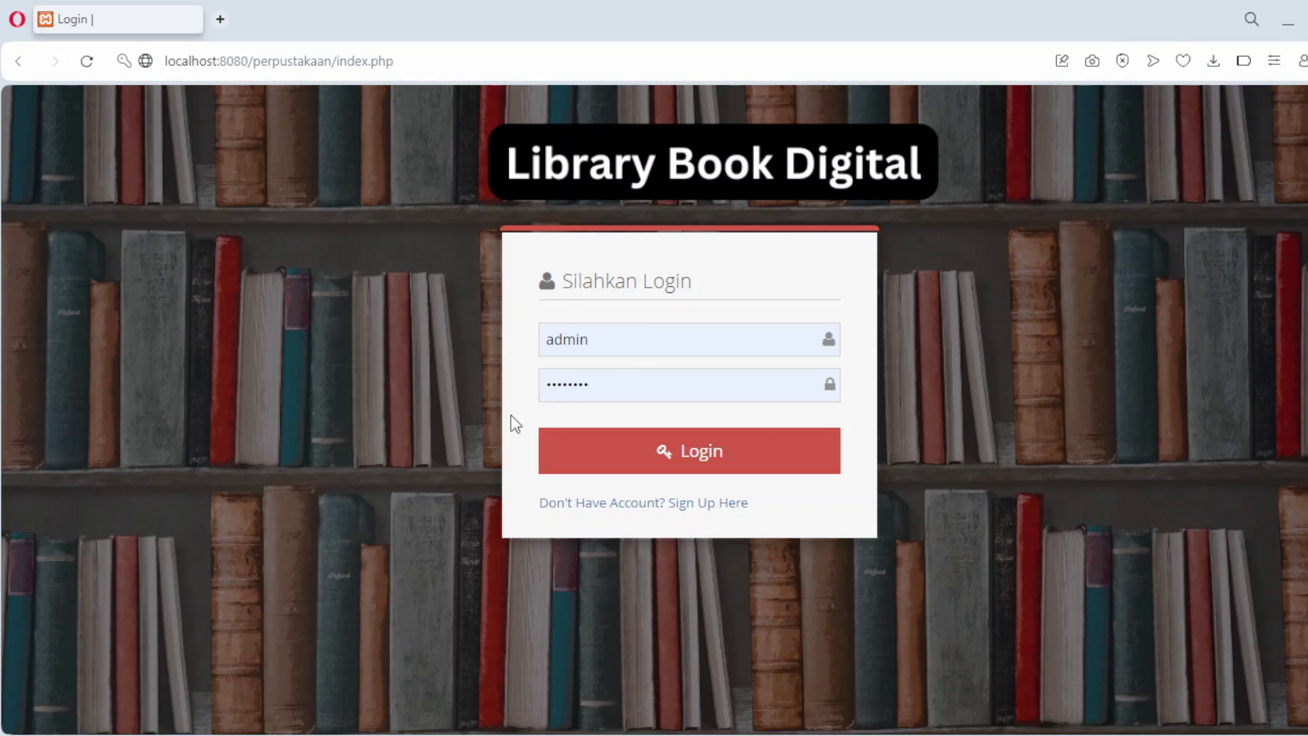
# Step: Sign in as admin, reload the dashboard, and view the empty Book List
pyautogui.click(660, 453)
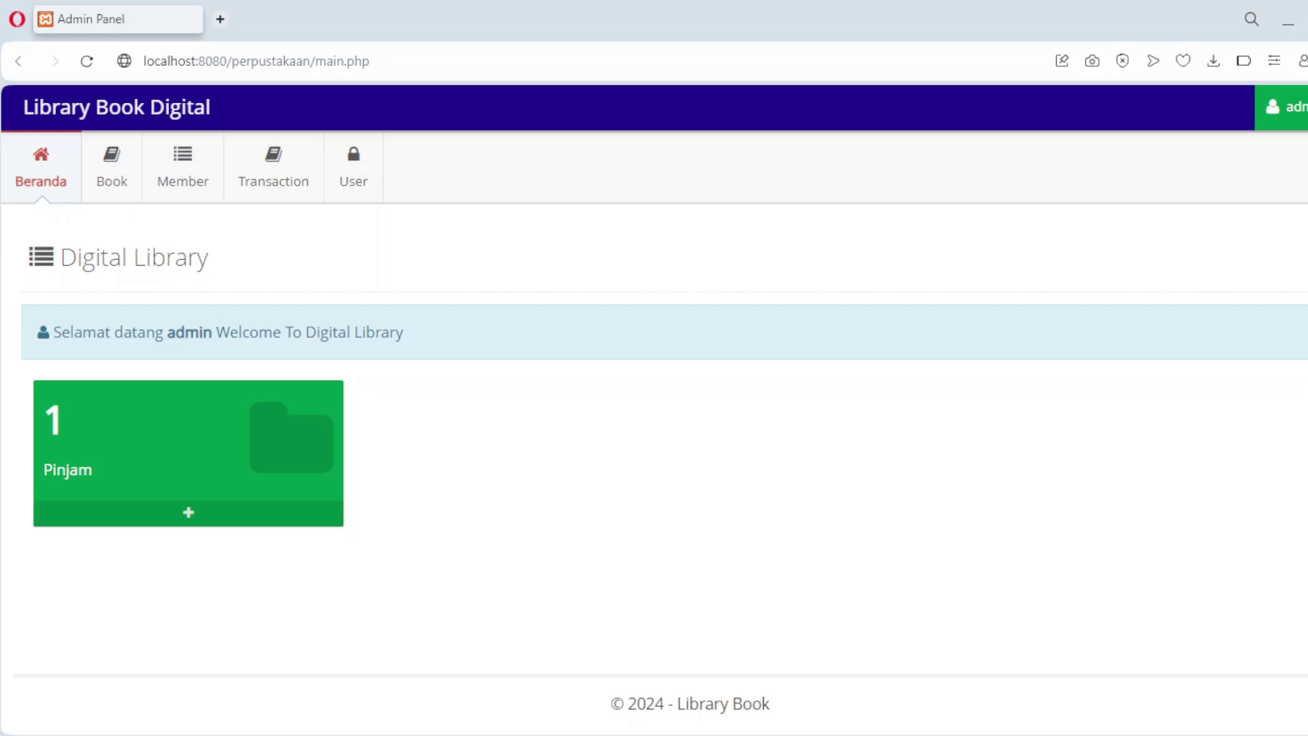
pyautogui.press('F5')
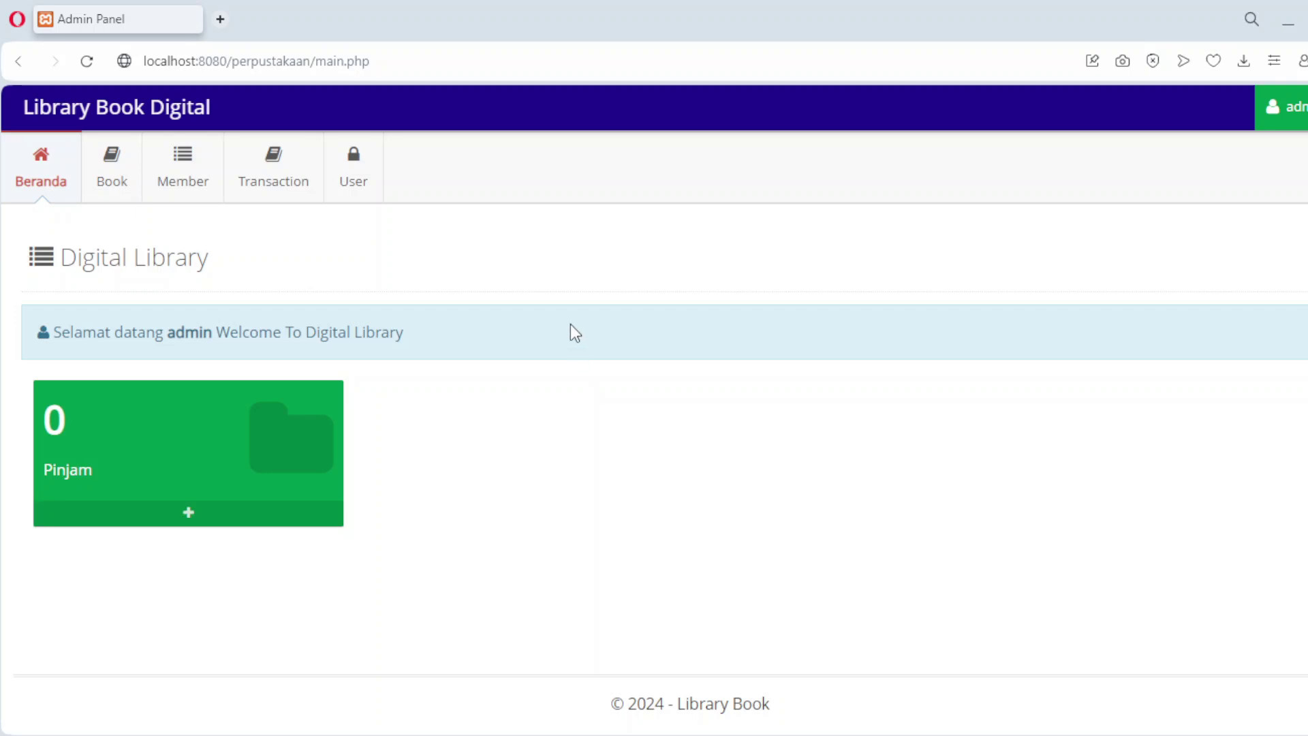
pyautogui.click(99, 181)
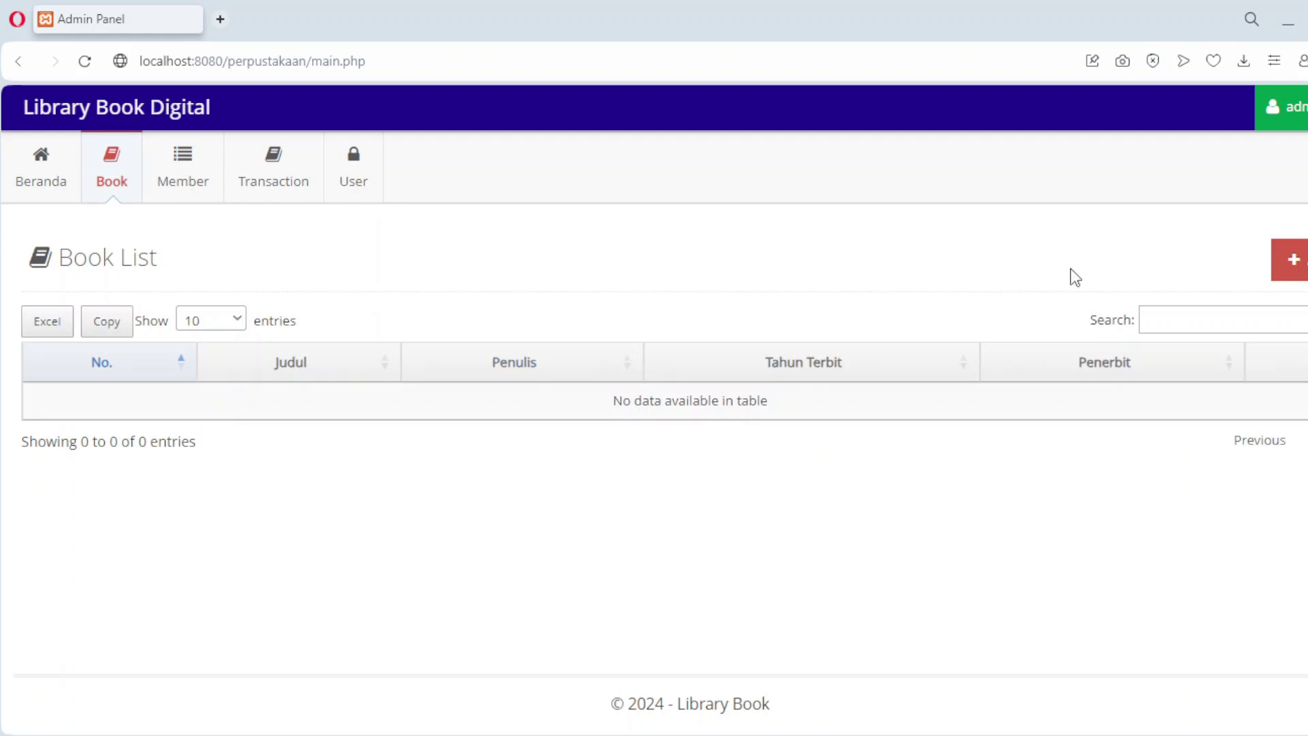
# Step: Add 'Pemrograman PHP Dasar' by Oprekode, year 2023, publisher Oprekode
pyautogui.click(1293, 260)
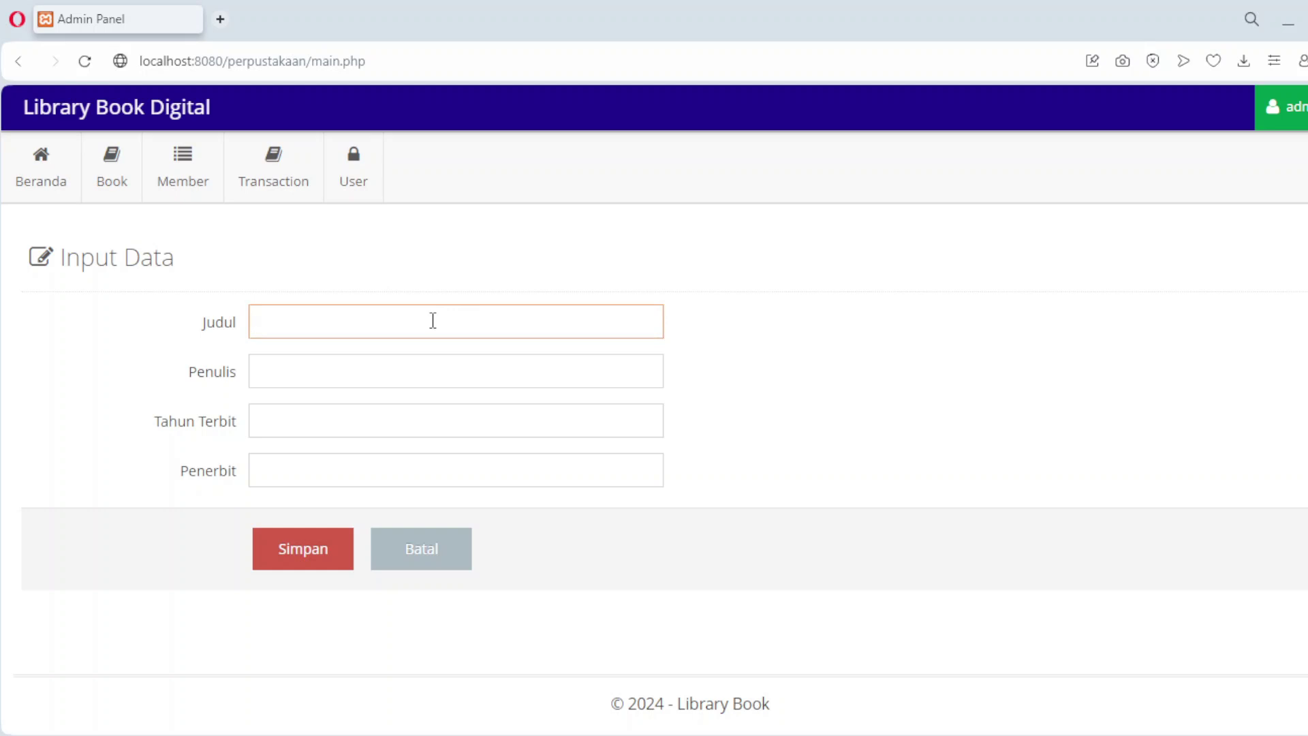
pyautogui.write('Pemrogra')
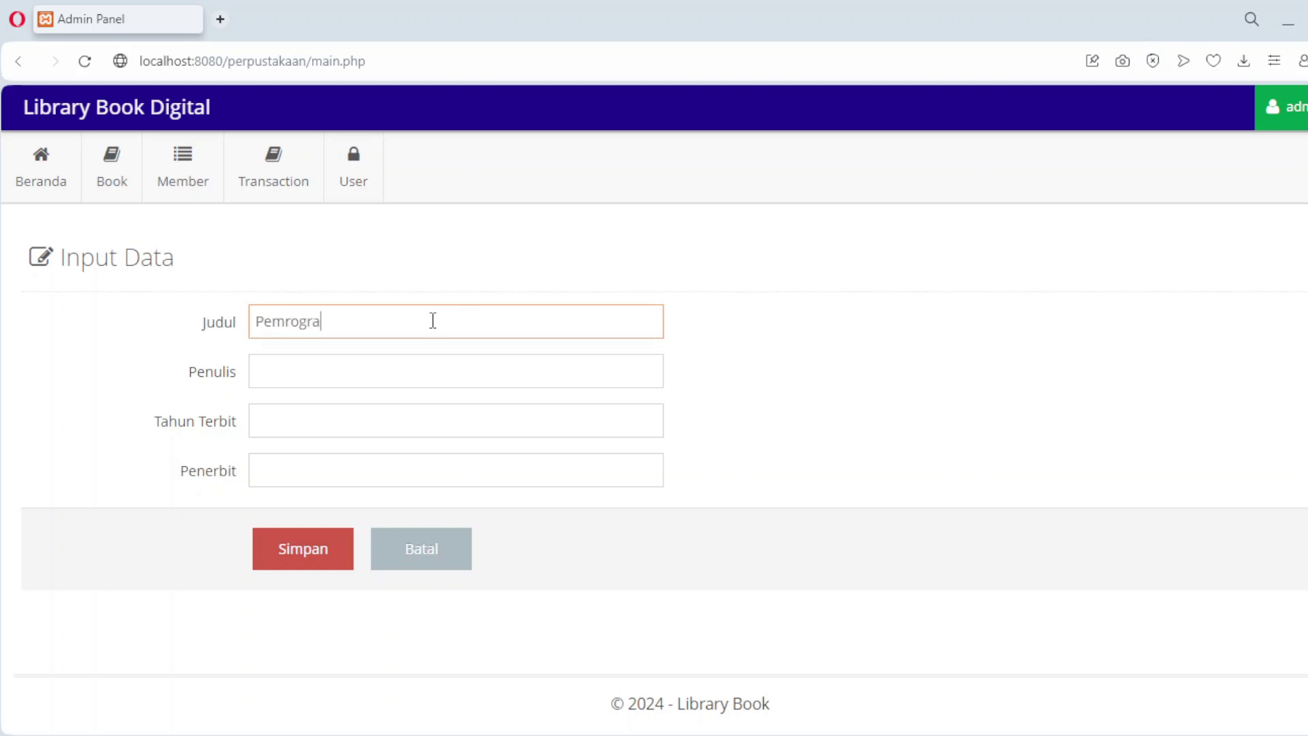
pyautogui.write('man PHP')
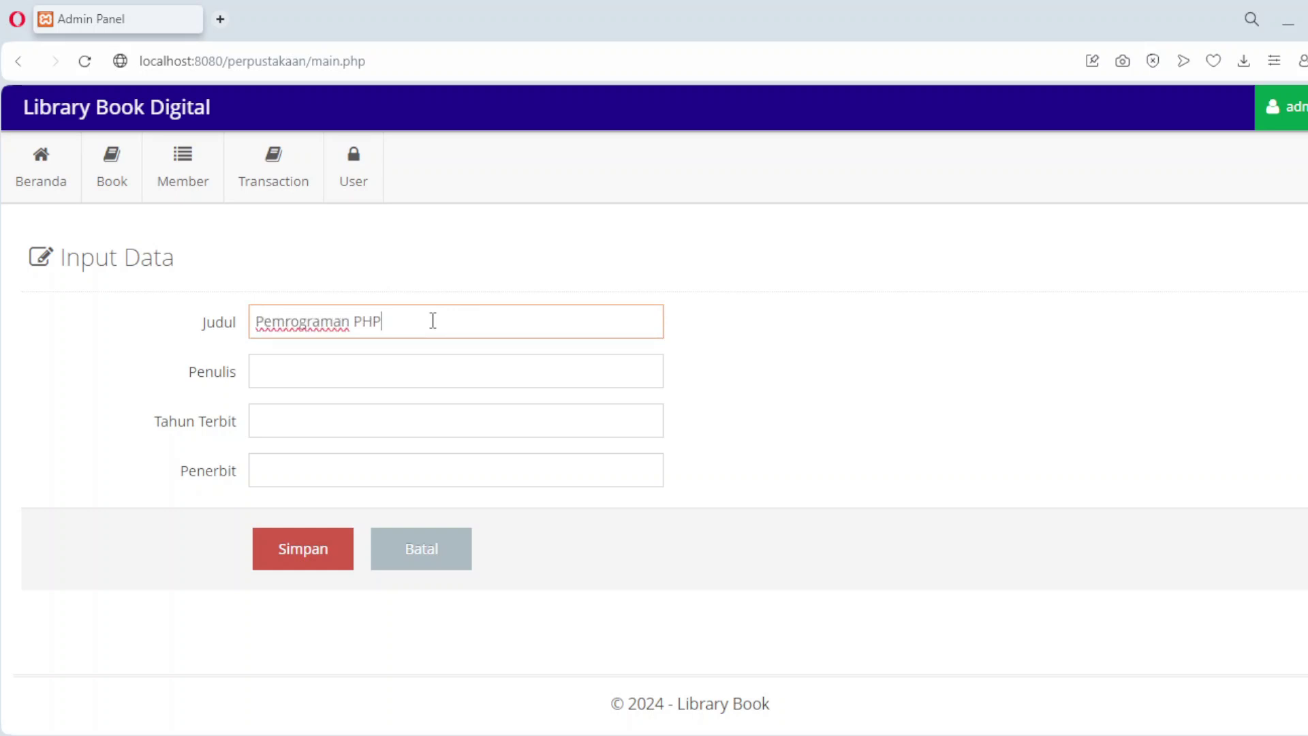
pyautogui.write(' Dasar')
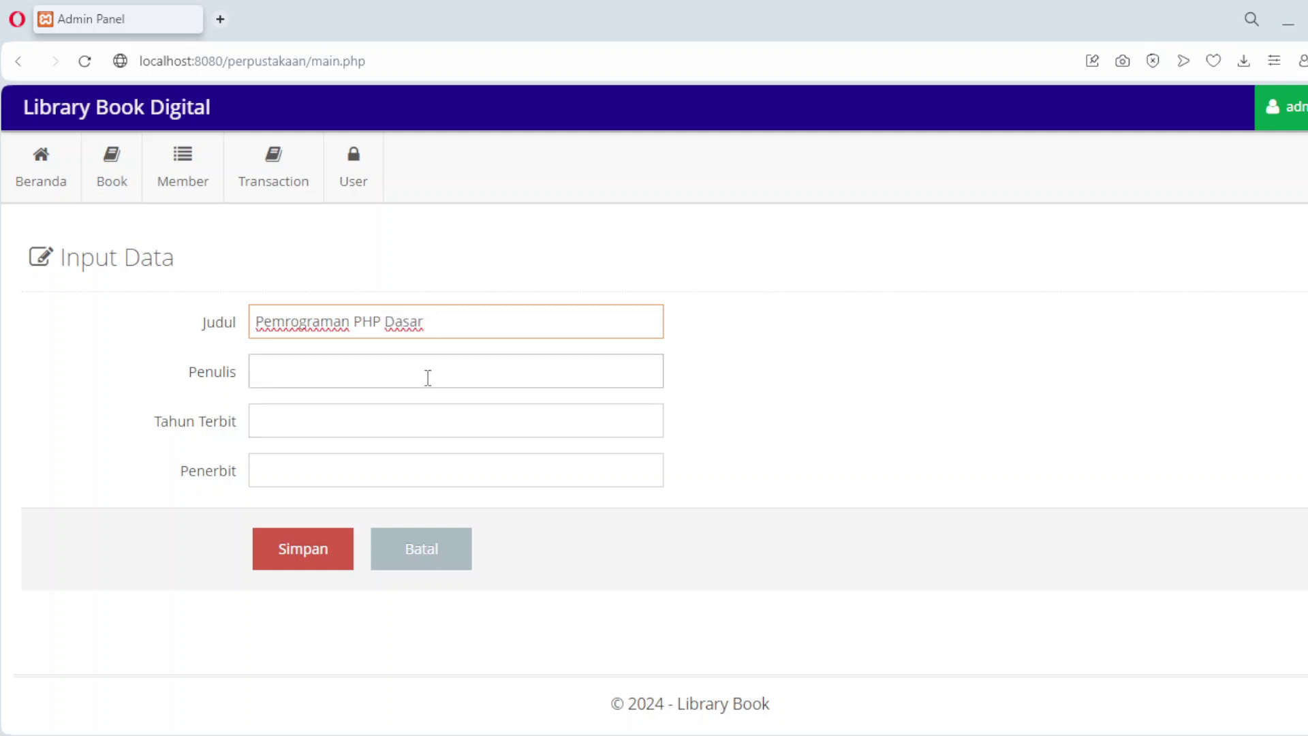
pyautogui.click(427, 370)
pyautogui.write('Opre')
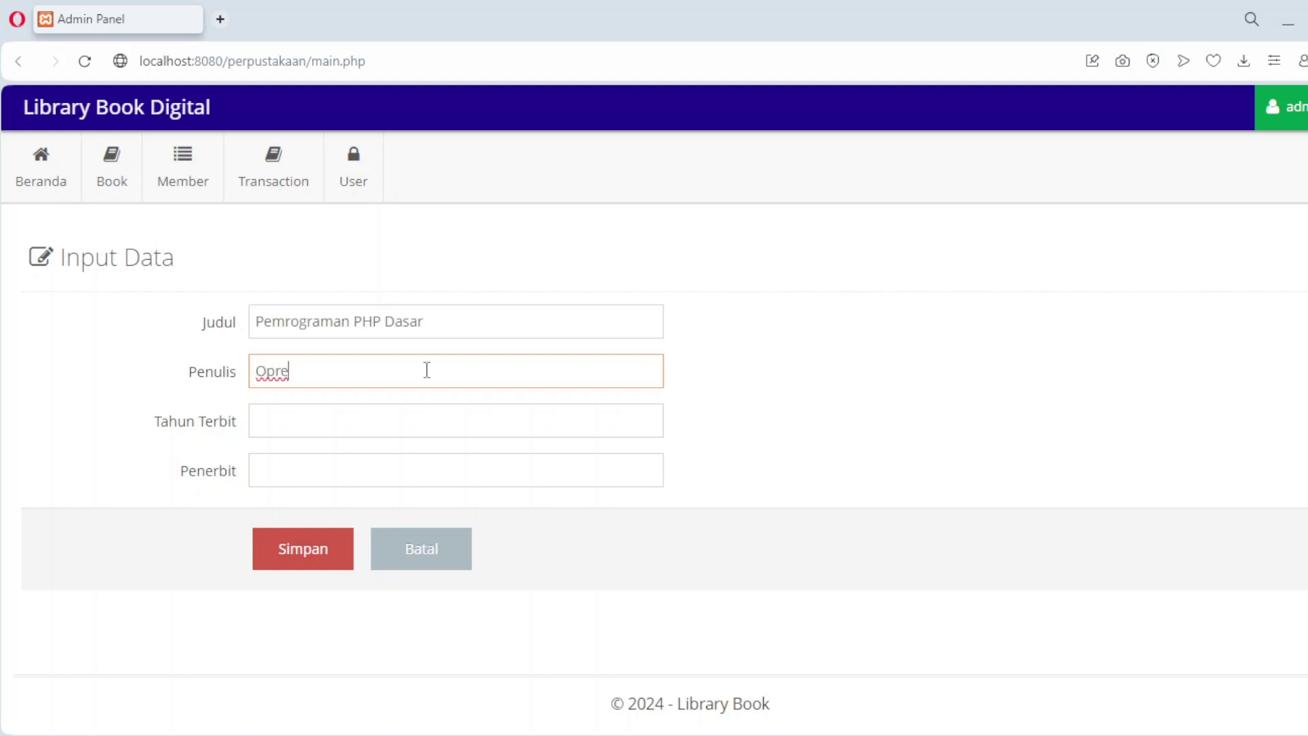
pyautogui.write('kode')
pyautogui.click(400, 421)
pyautogui.write('2023')
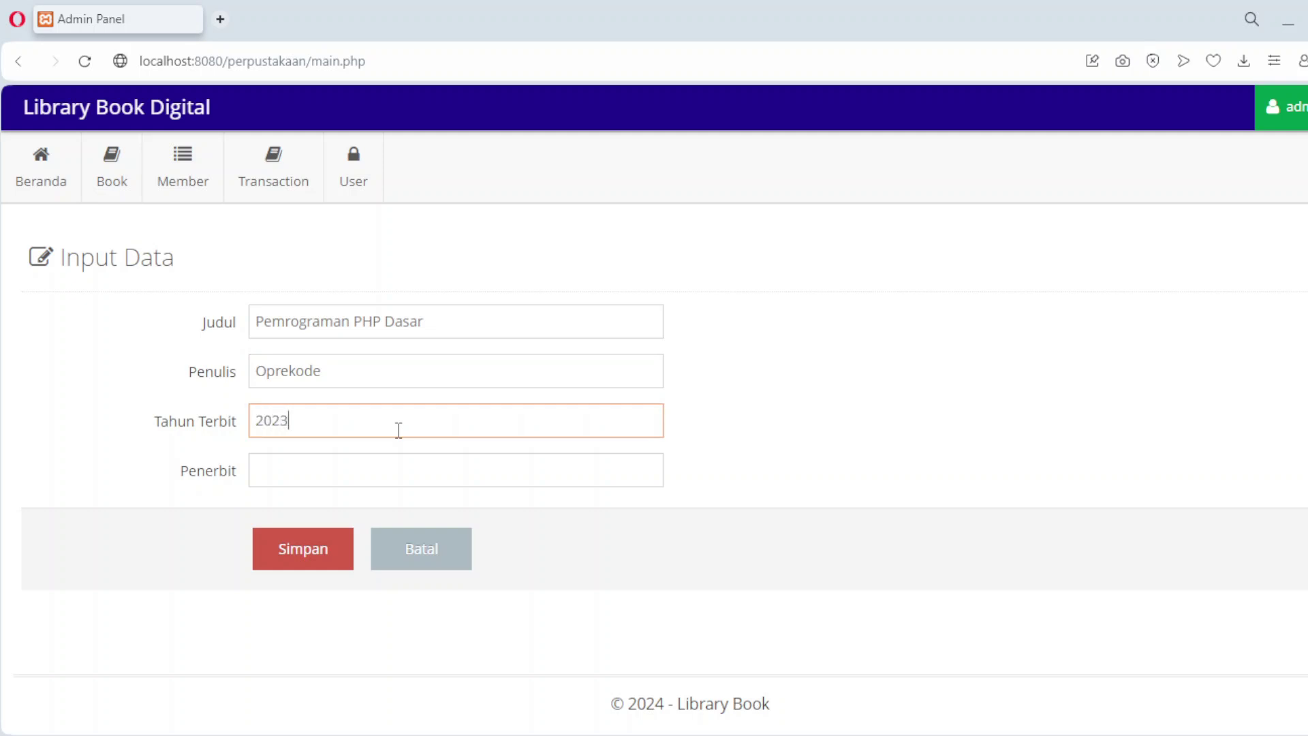
pyautogui.click(370, 473)
pyautogui.write('Oprekode')
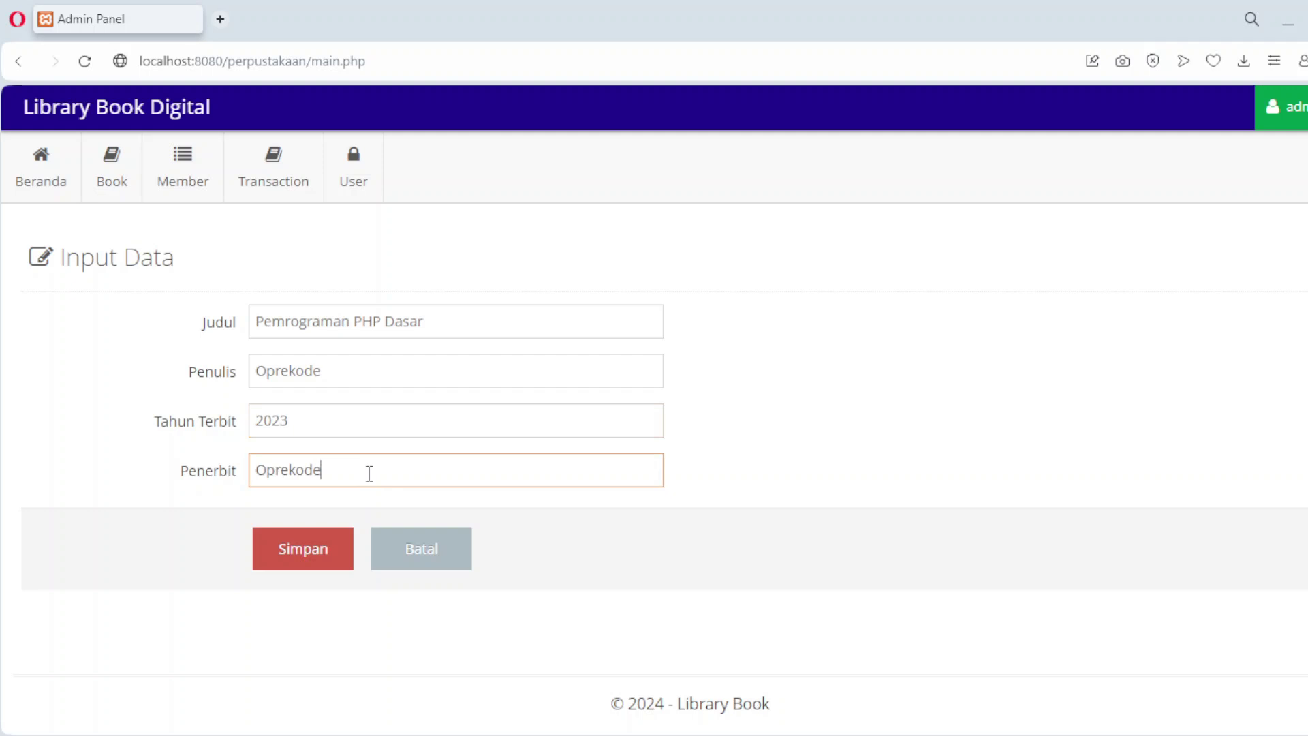
pyautogui.click(302, 557)
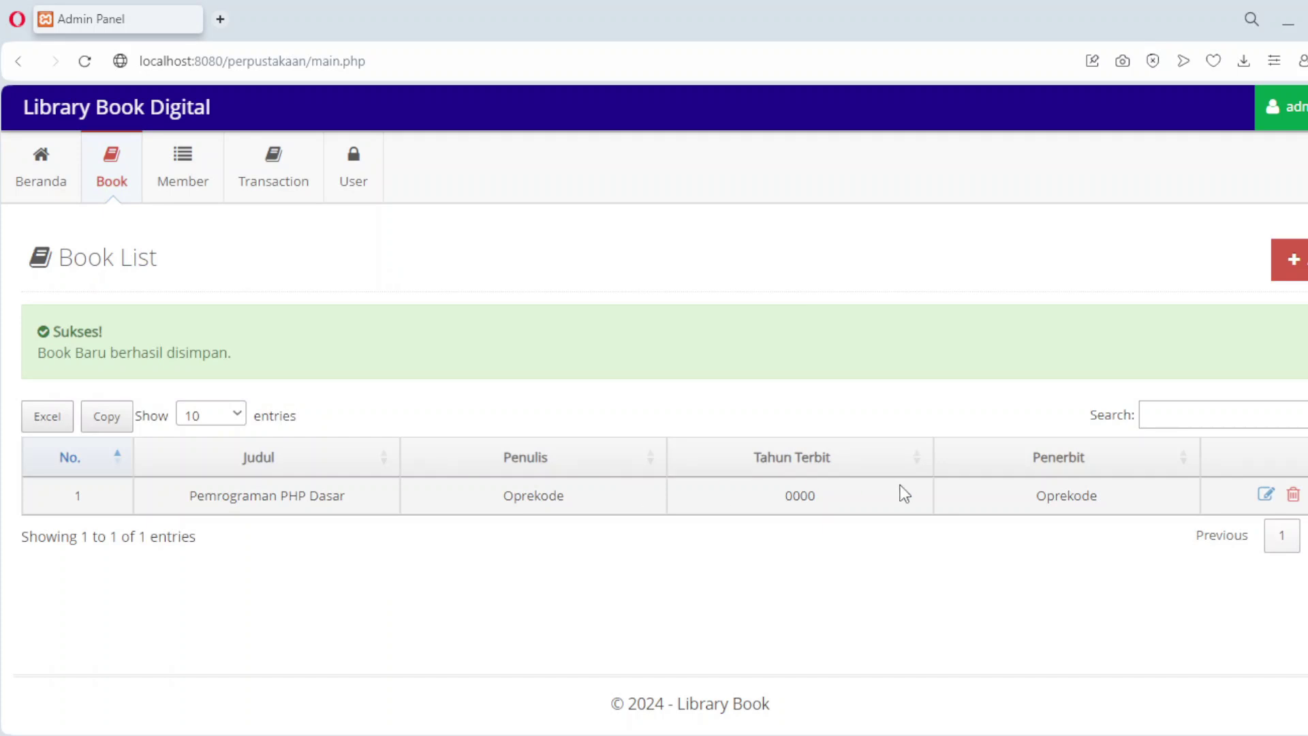
# Step: Add 'Pemrograma Javascript' by OpreJava, year 2023, publisher JavaLtd
pyautogui.click(1302, 274)
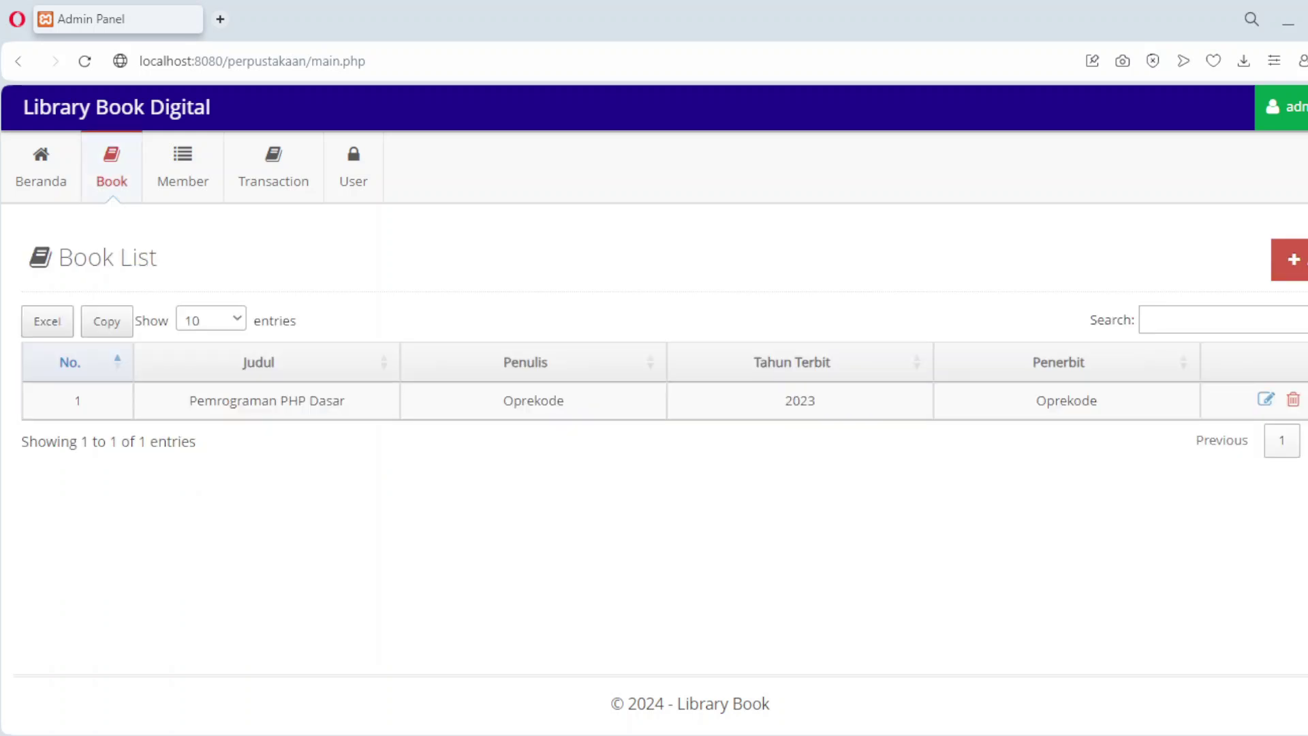
pyautogui.click(1294, 259)
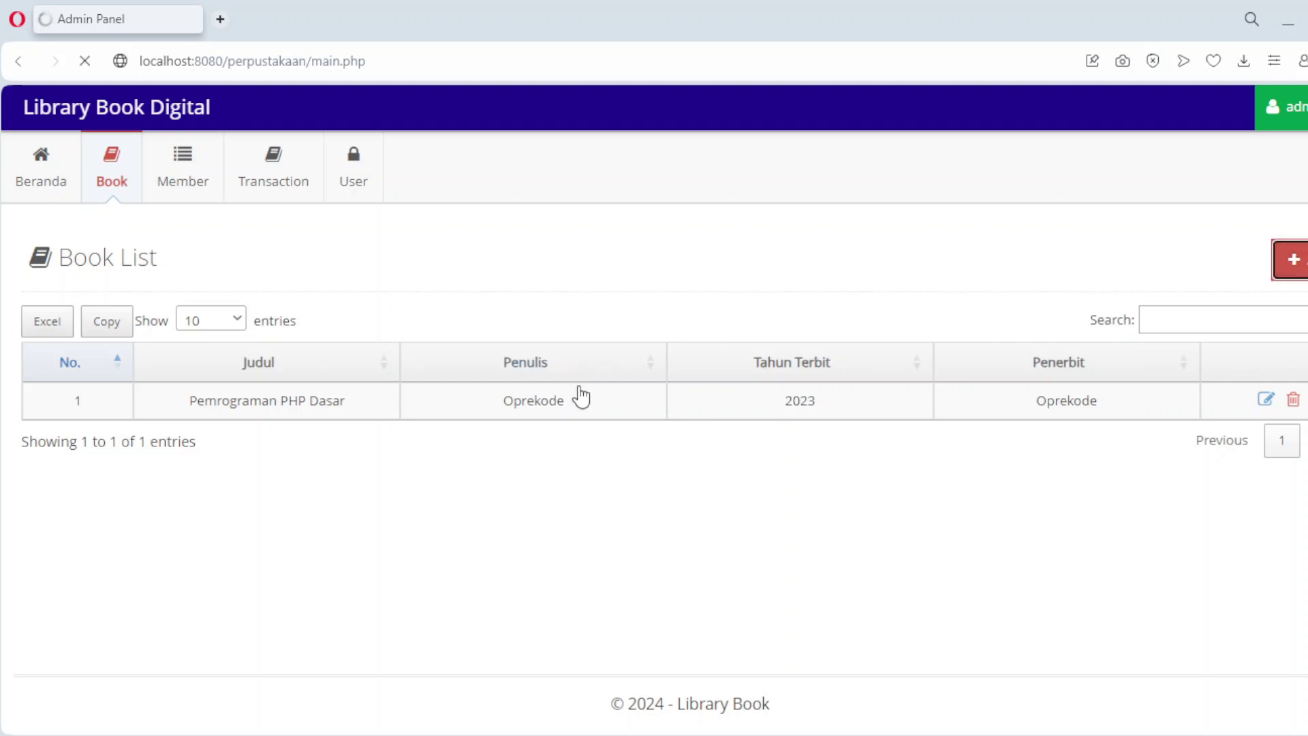
pyautogui.click(429, 319)
pyautogui.write('Pem')
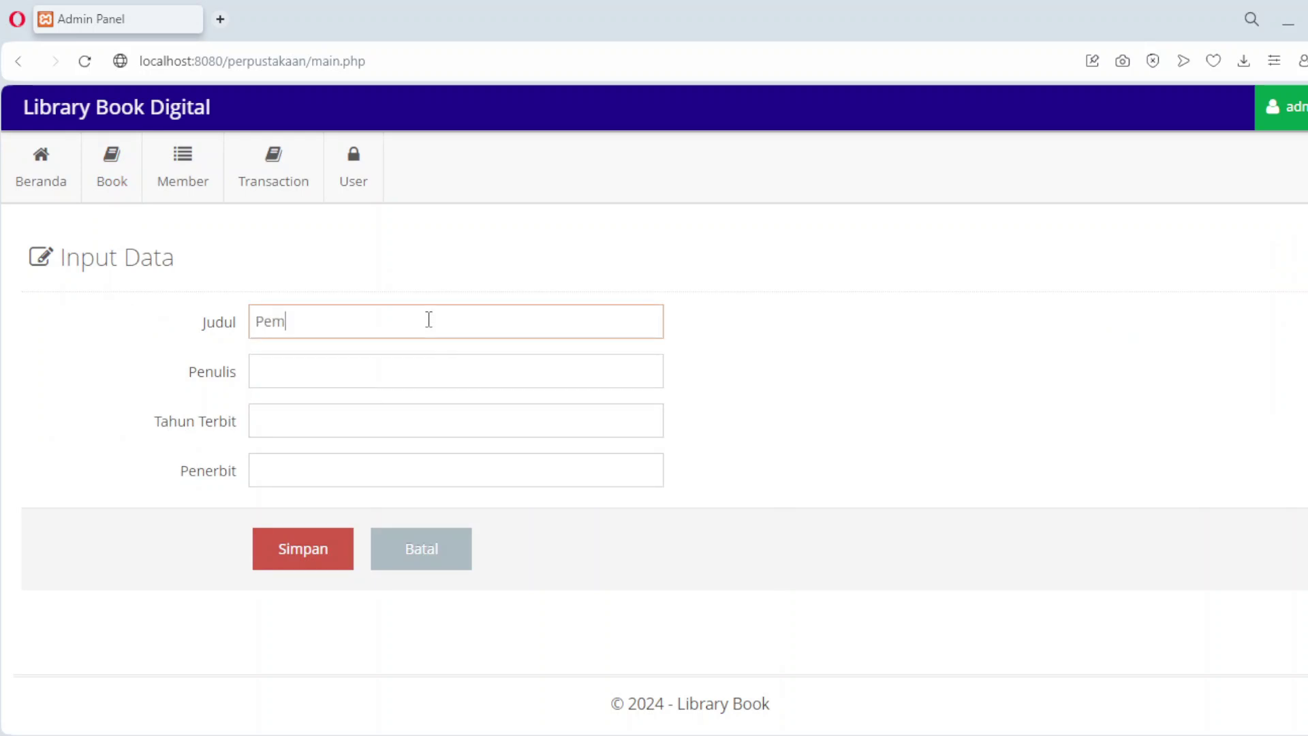
pyautogui.write('rograma Jad')
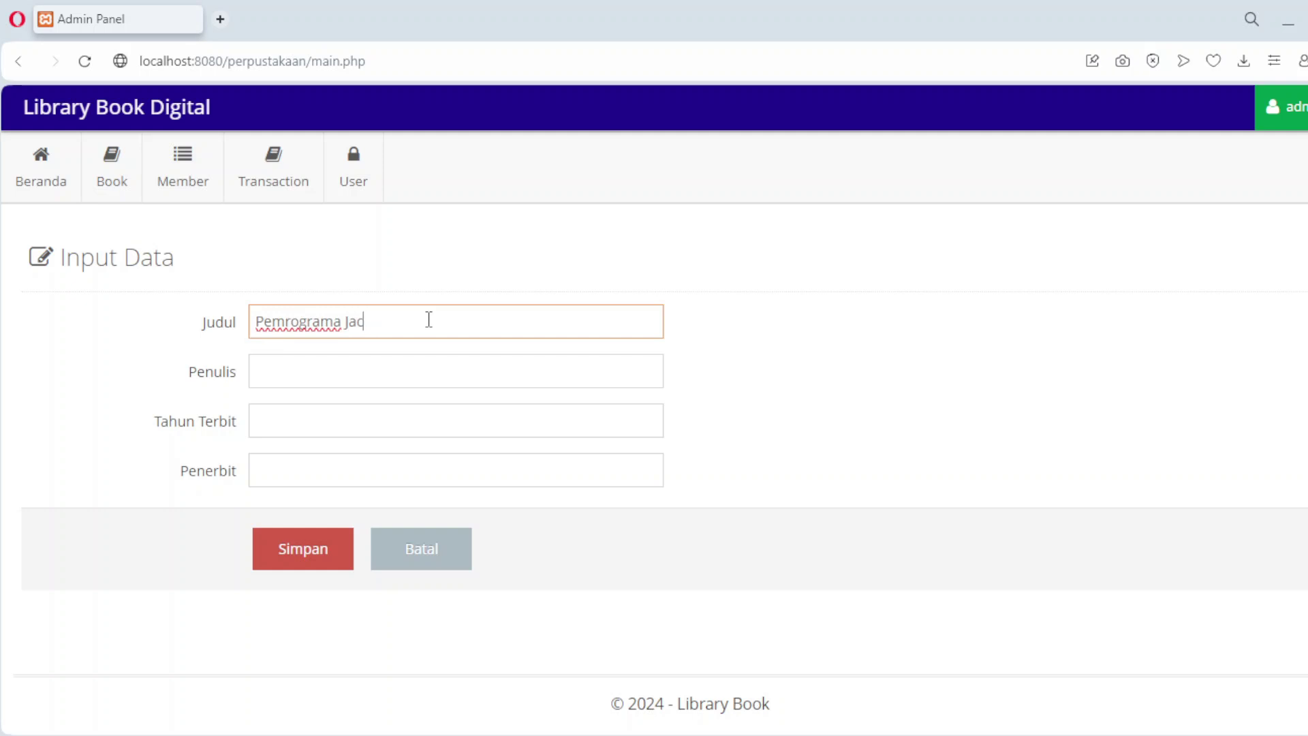
pyautogui.press('BackSpace')
pyautogui.write('vascript')
pyautogui.click(380, 370)
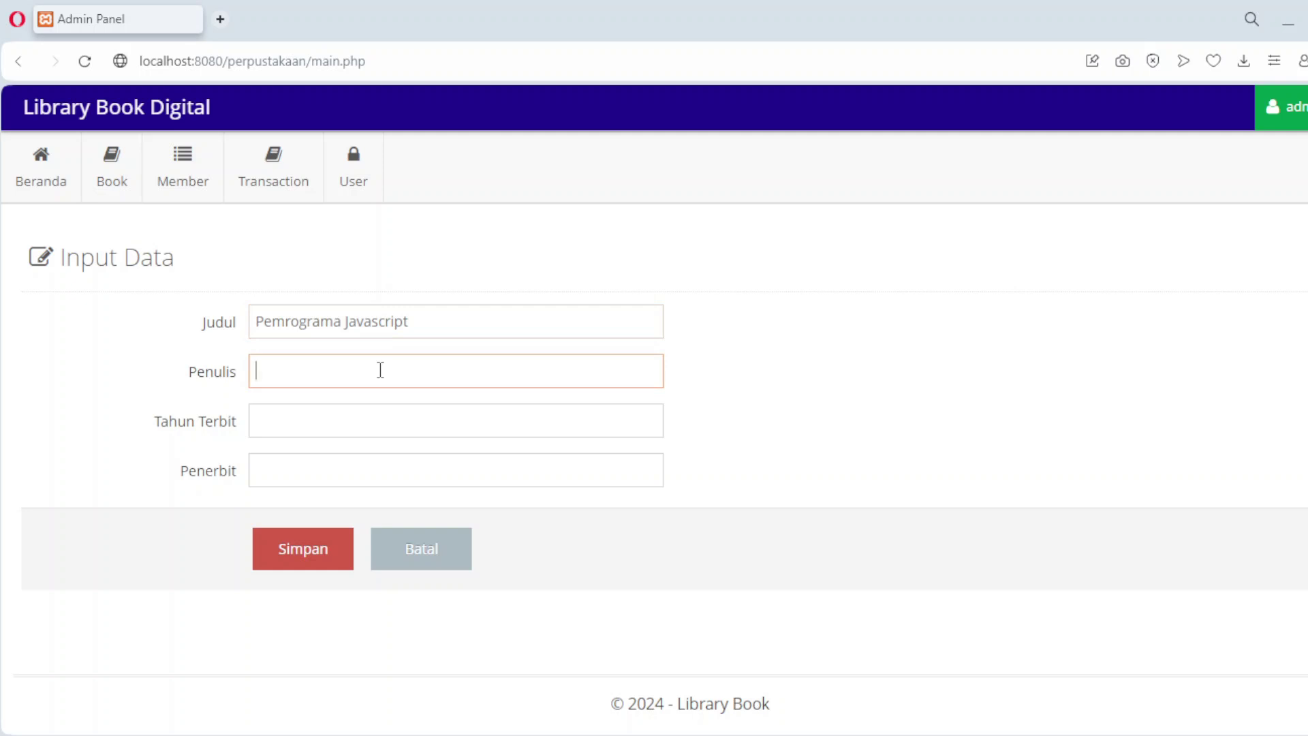
pyautogui.write('Opre')
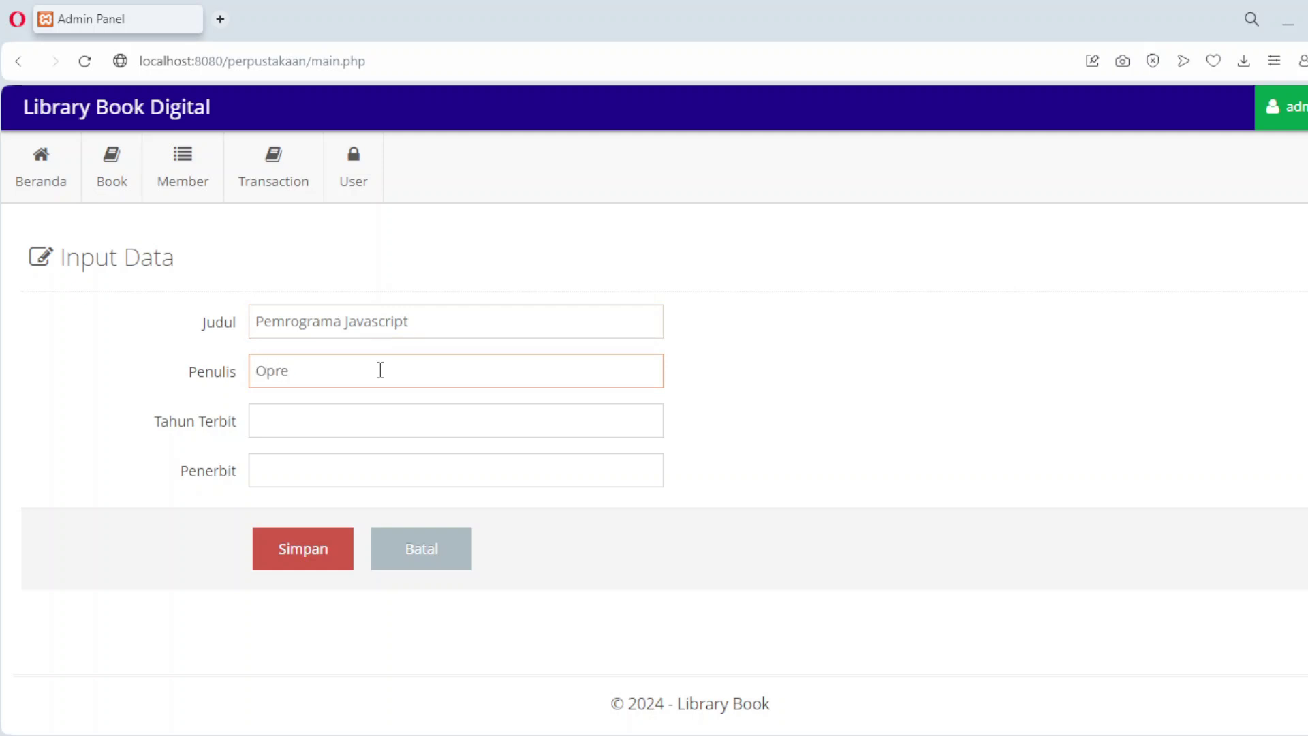
pyautogui.write('Java')
pyautogui.click(364, 413)
pyautogui.write('2023')
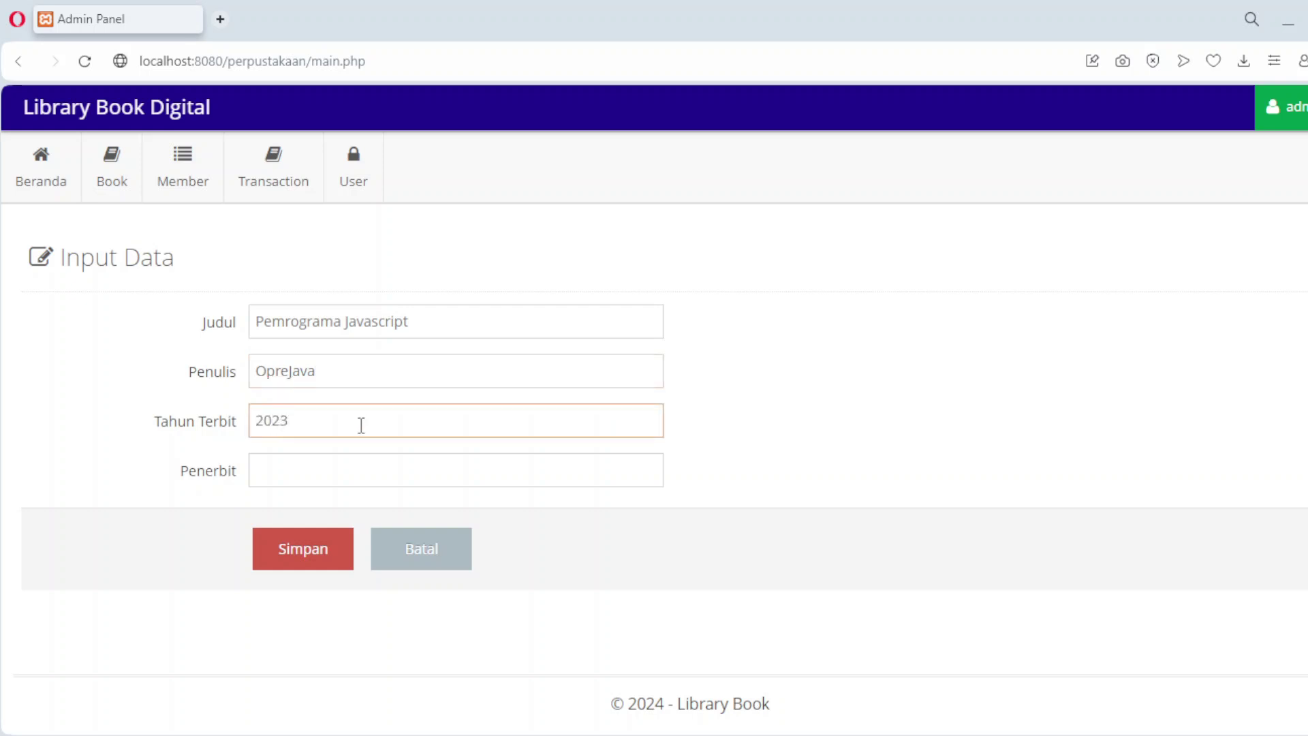
pyautogui.click(337, 481)
pyautogui.write('Java')
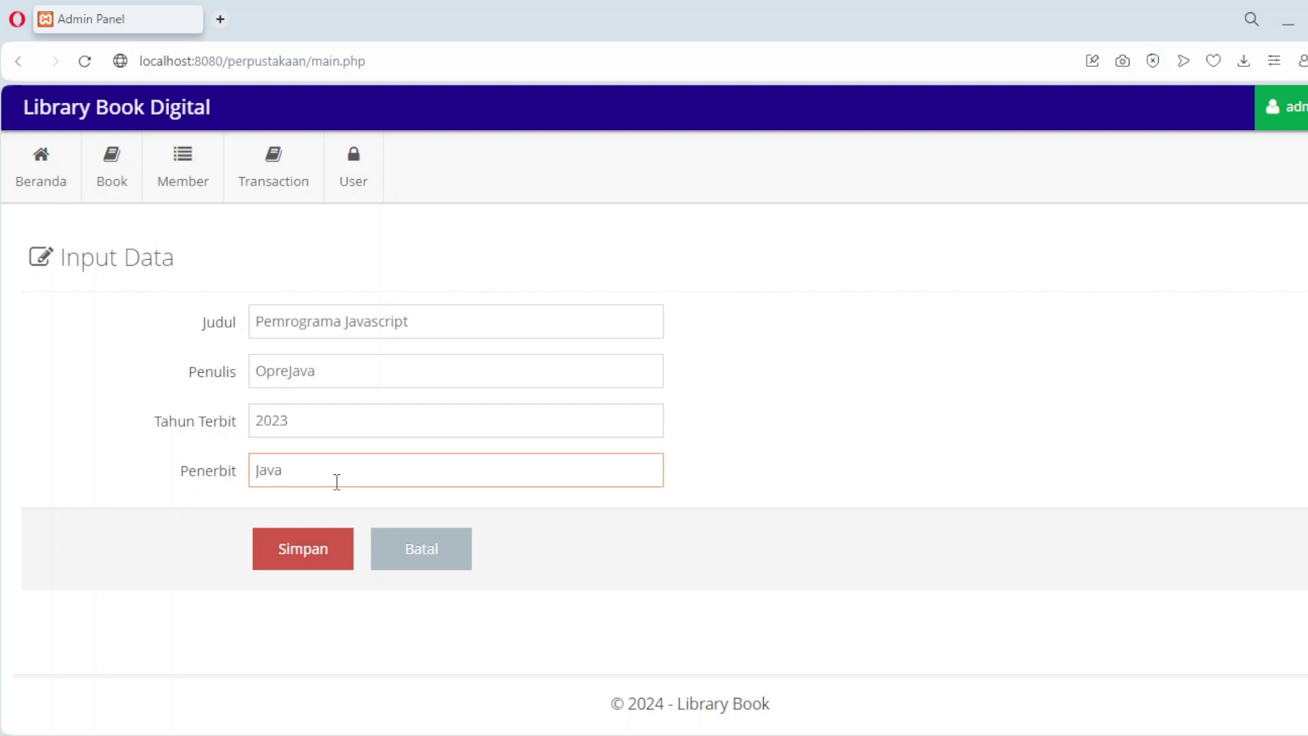
pyautogui.write('Ltd')
pyautogui.click(320, 551)
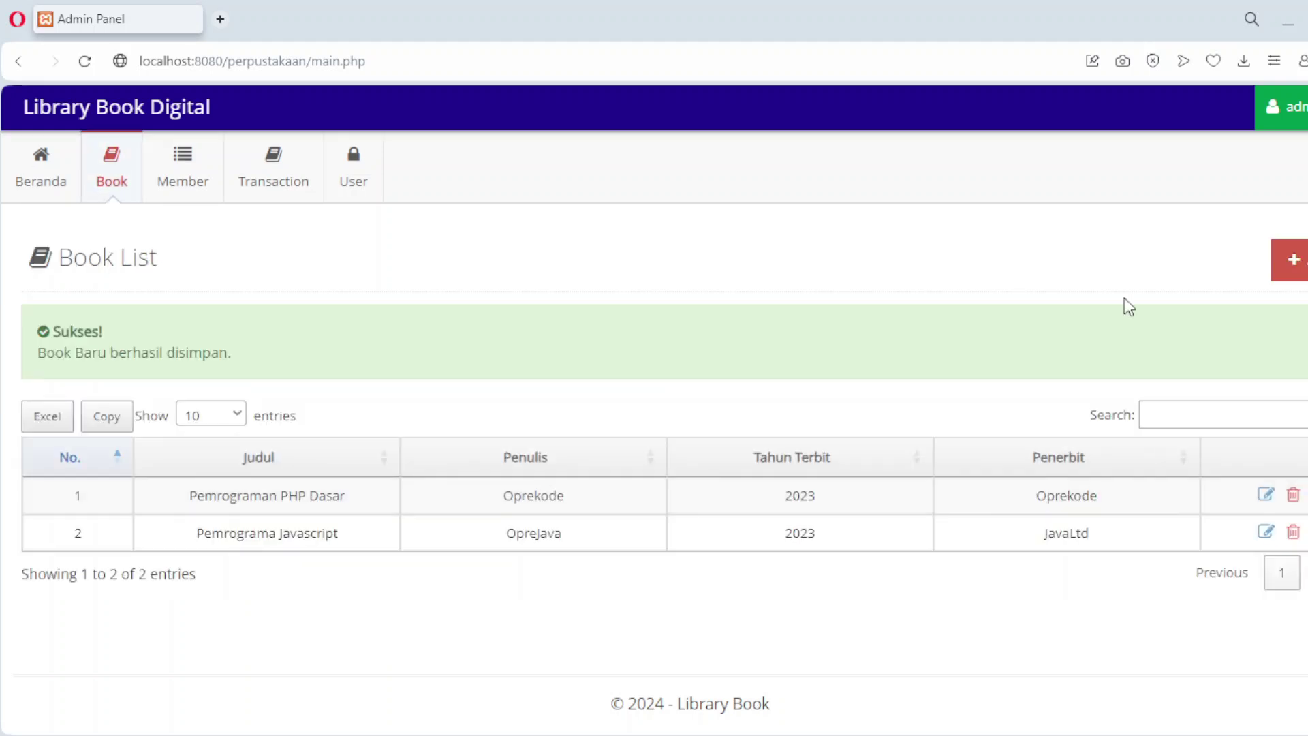
# Step: Add 'Dasar HTML' by Unknown, year 2024, publisher Team HTML
pyautogui.click(1292, 259)
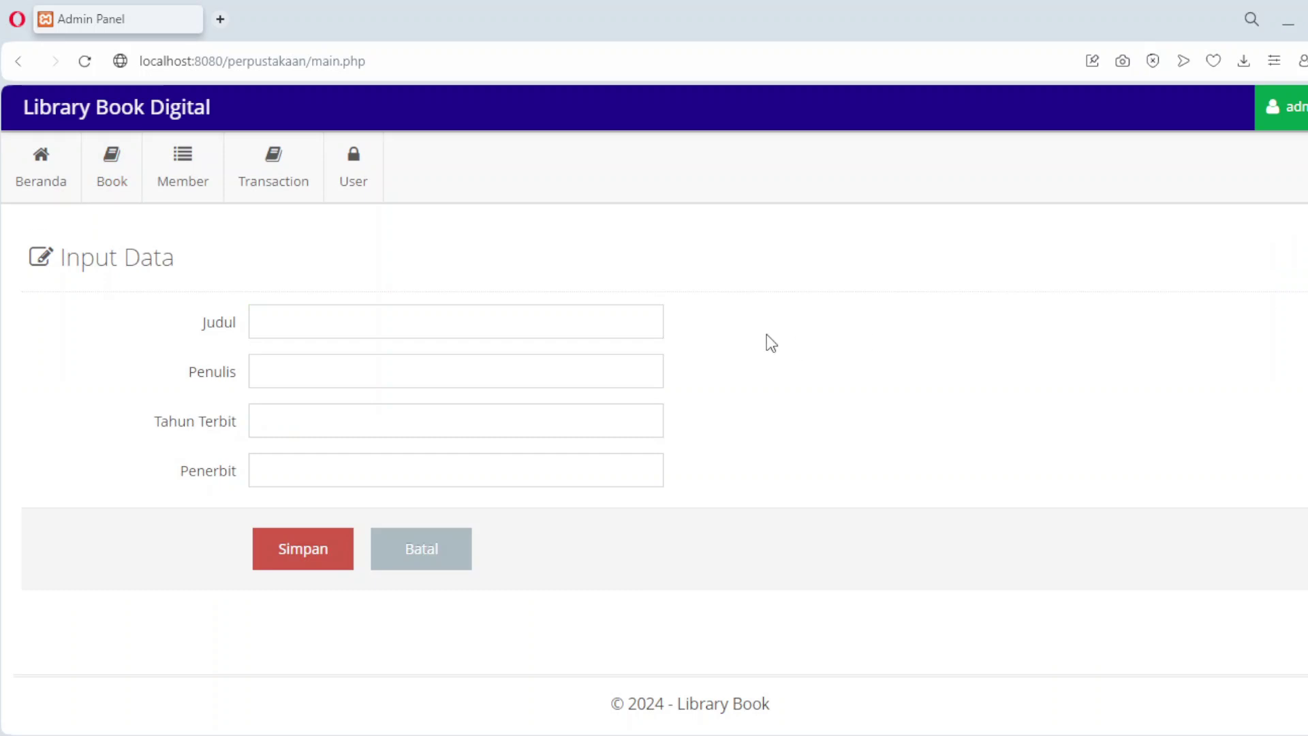
pyautogui.write('Da')
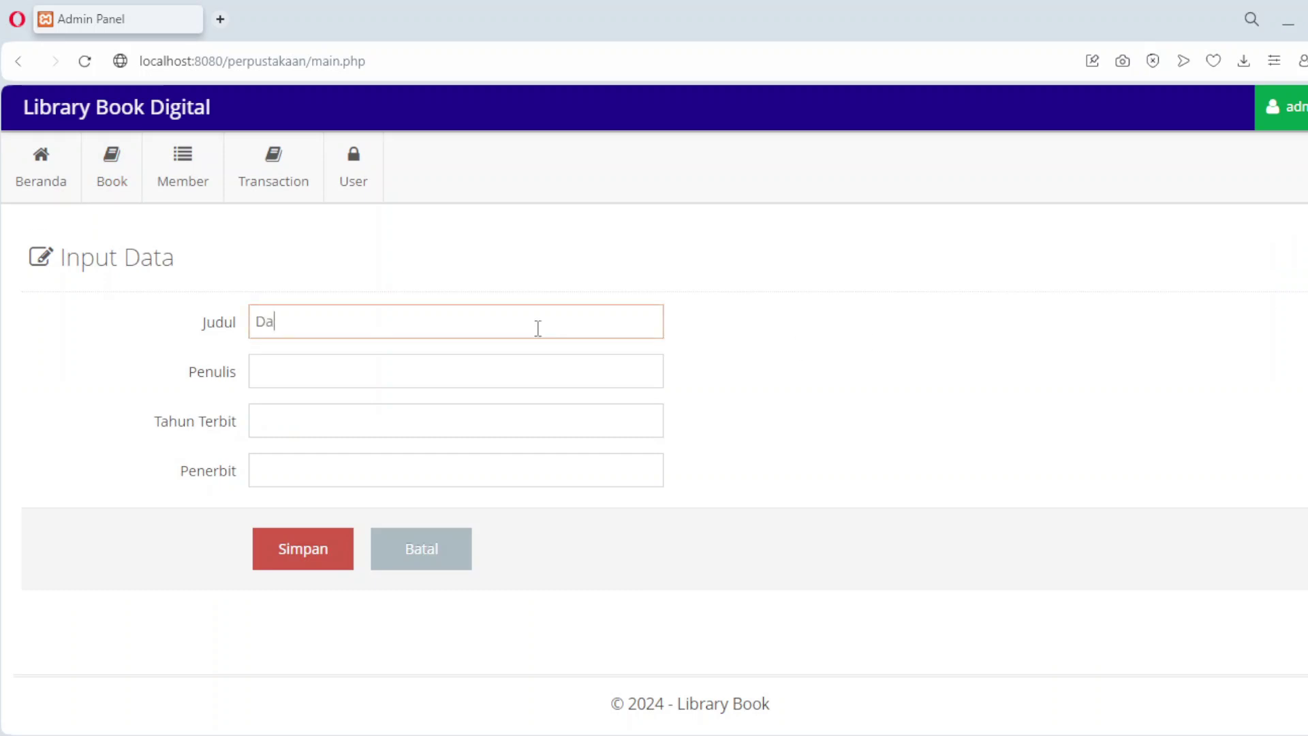
pyautogui.write('sar HTML')
pyautogui.click(409, 381)
pyautogui.write('U')
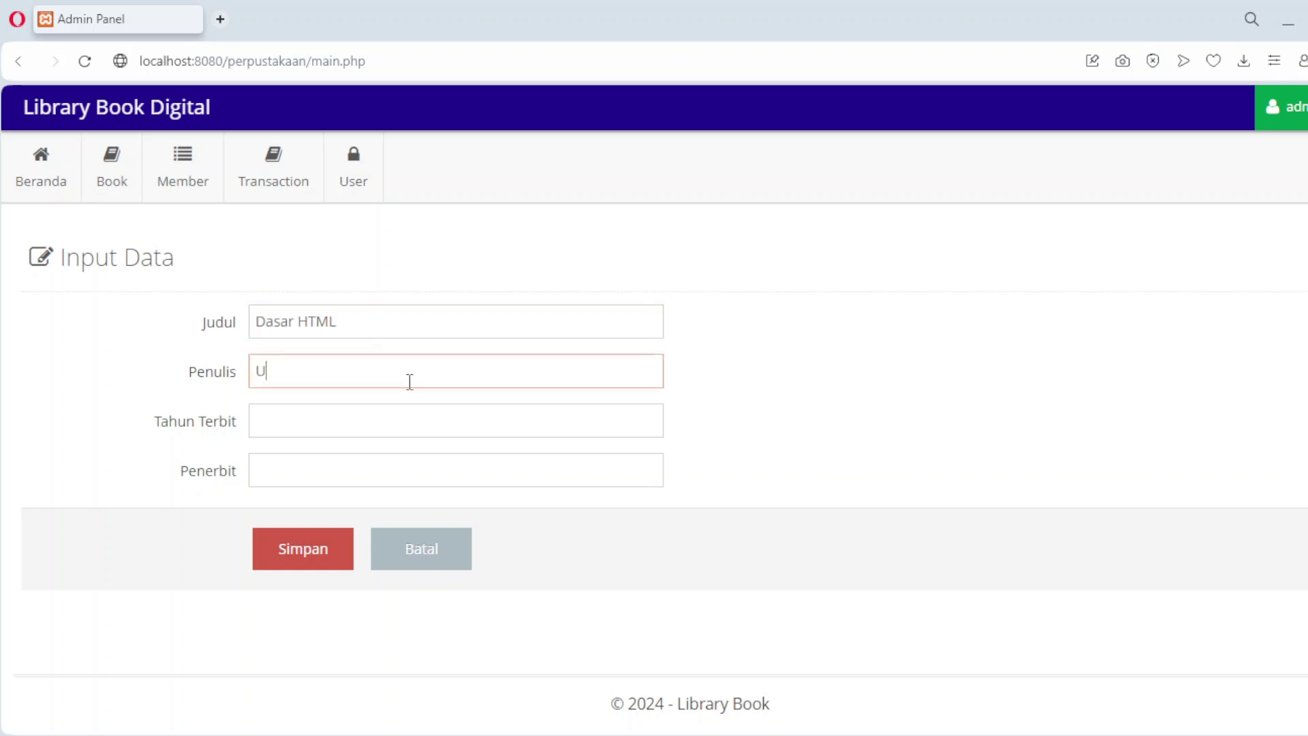
pyautogui.write('nknown')
pyautogui.click(352, 417)
pyautogui.write('2024')
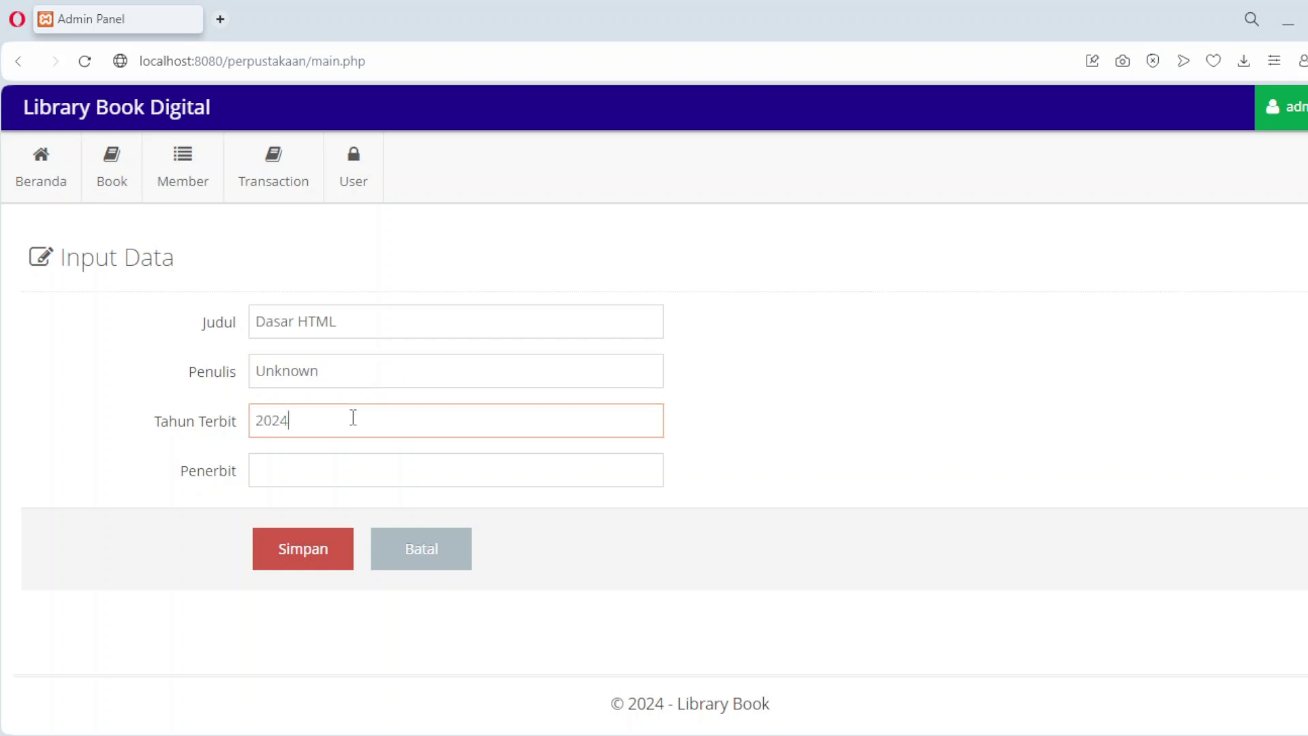
pyautogui.click(317, 472)
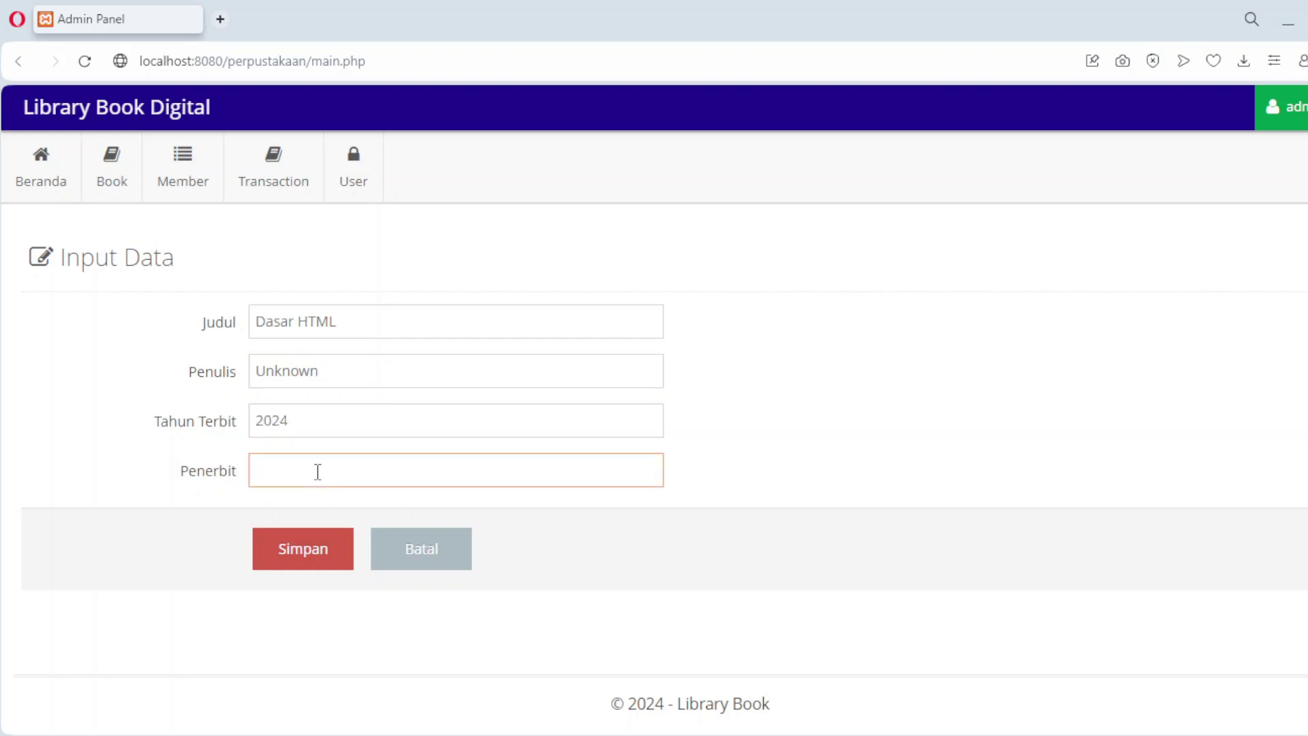
pyautogui.write('Team HTML')
pyautogui.click(305, 569)
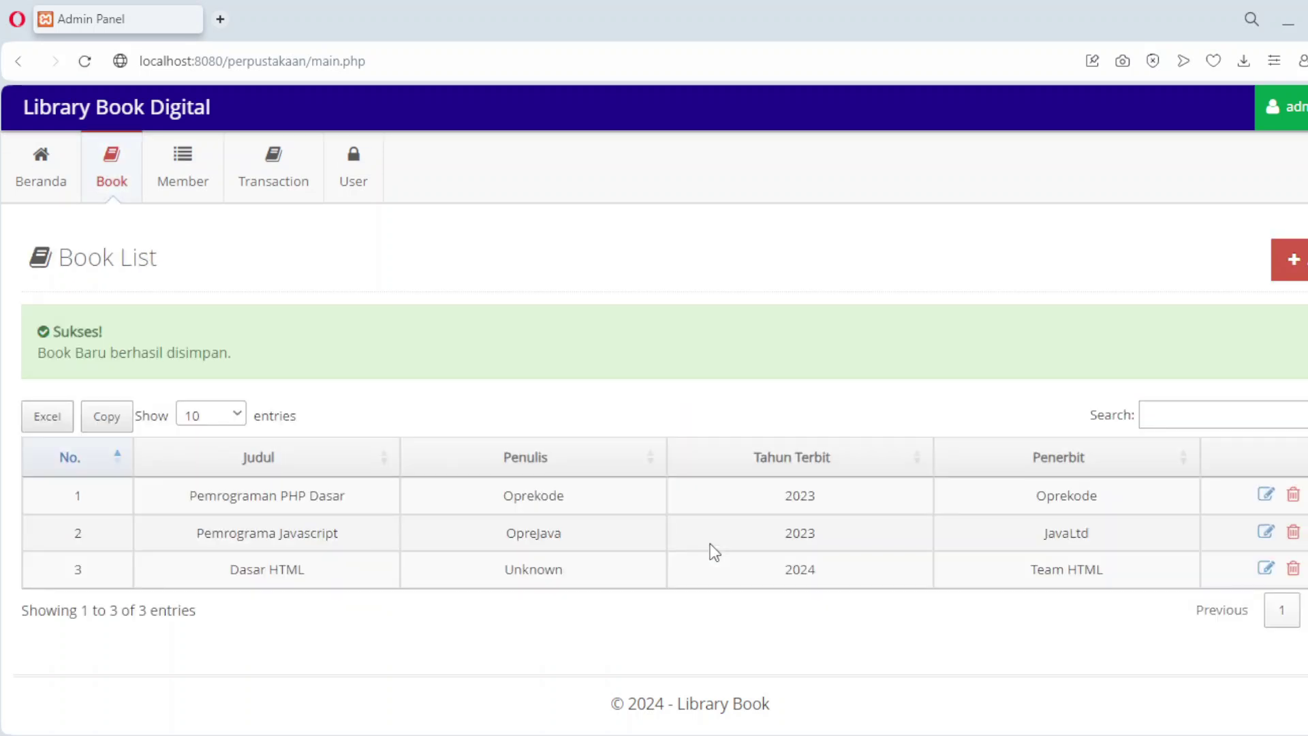
# Step: Add 'Dasar Pemrograman Python' by Python Cholic, year 2024, publisher Python
pyautogui.click(1292, 269)
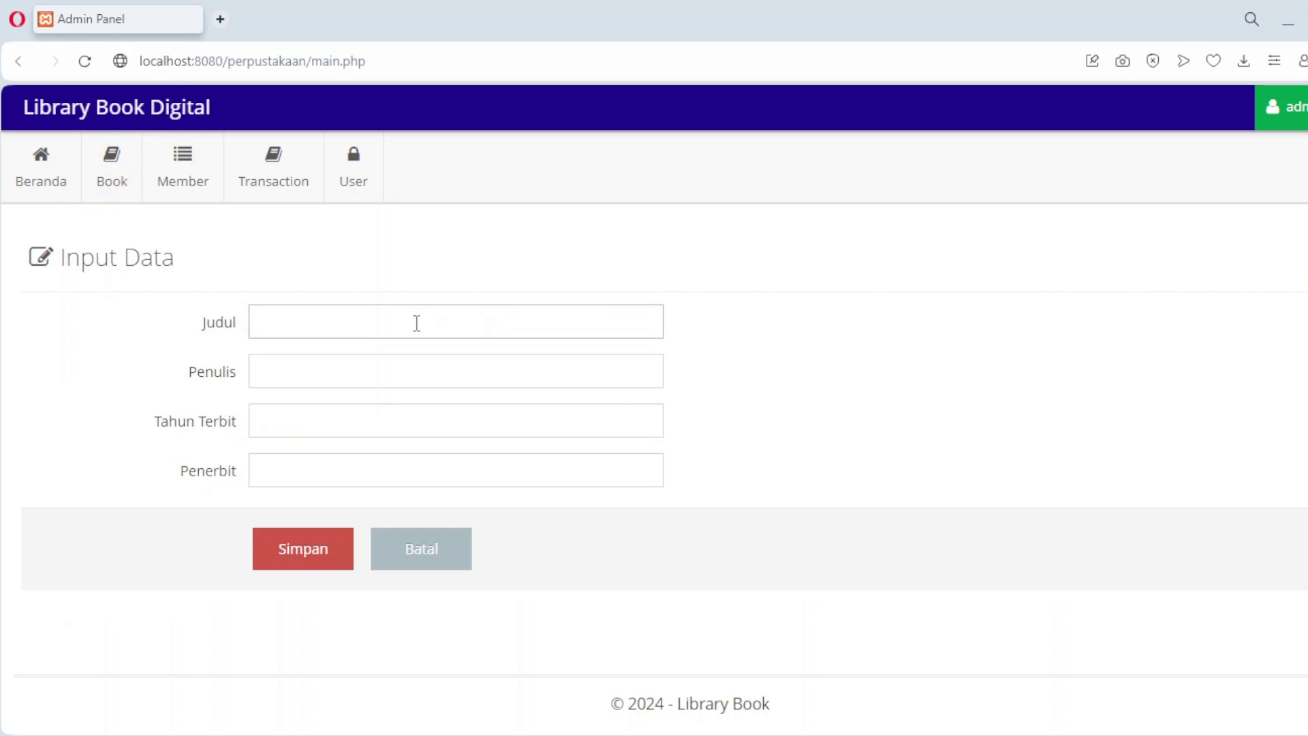
pyautogui.write('Da')
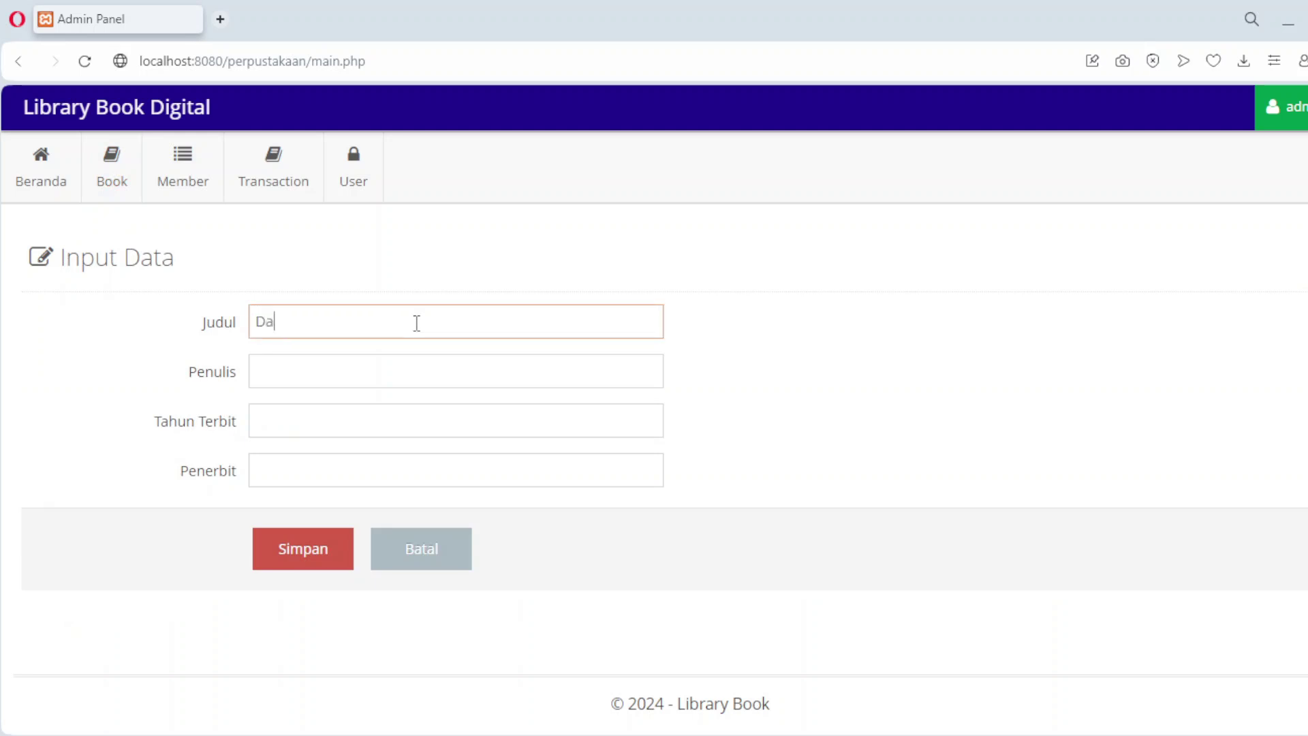
pyautogui.write('sar Pemrograman Python')
pyautogui.click(386, 381)
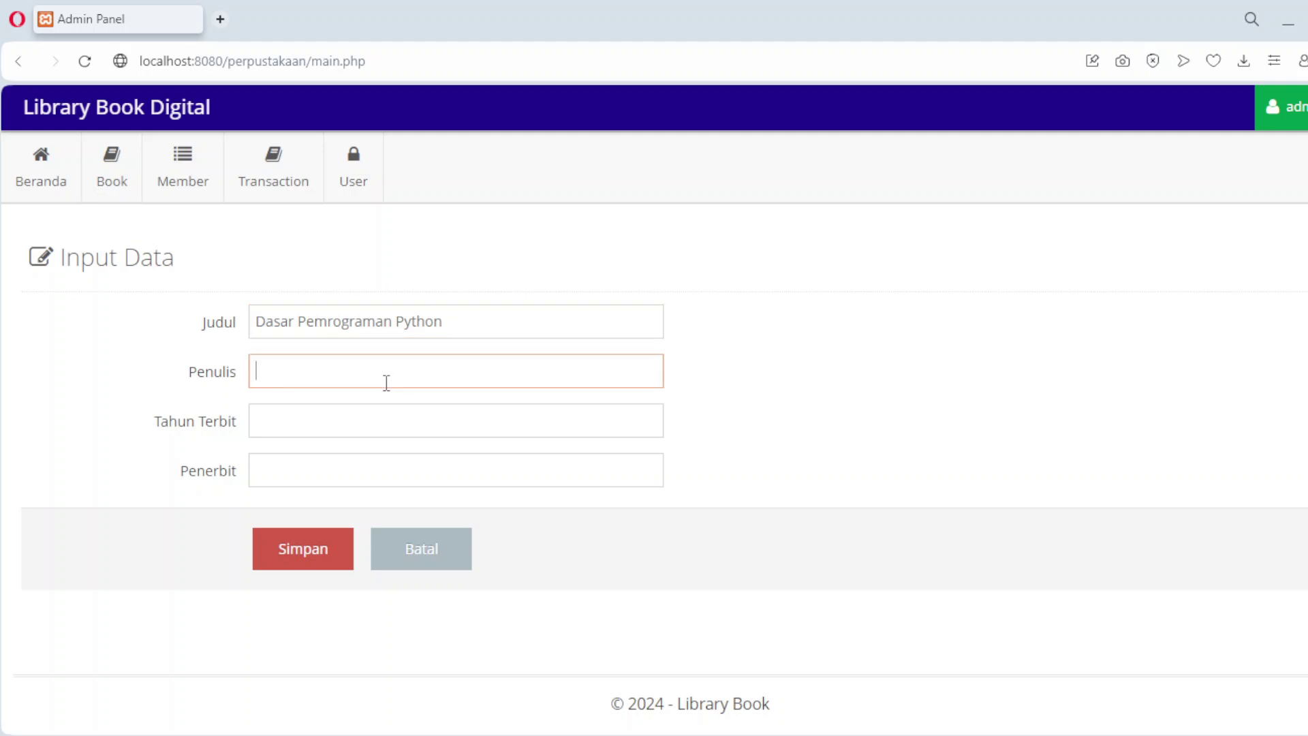
pyautogui.write('Python Cholic')
pyautogui.click(345, 420)
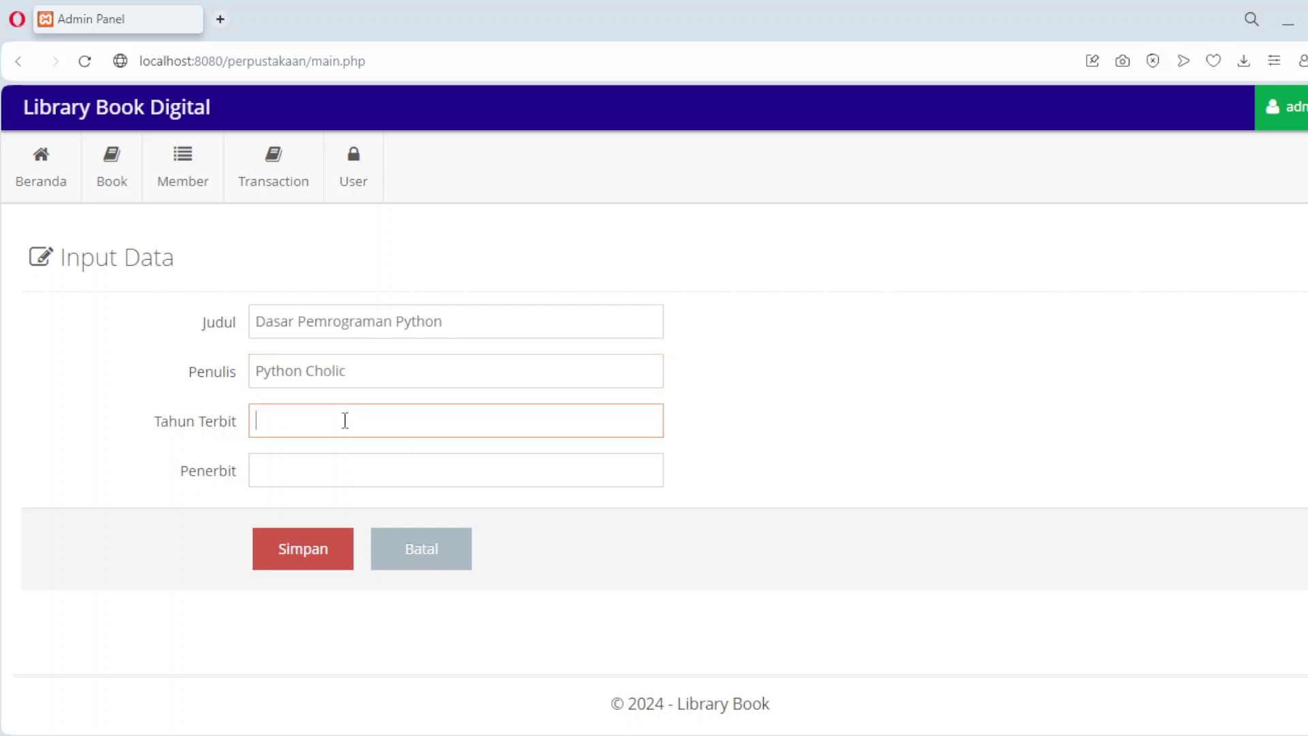
pyautogui.write('2024')
pyautogui.click(305, 484)
pyautogui.write('Py')
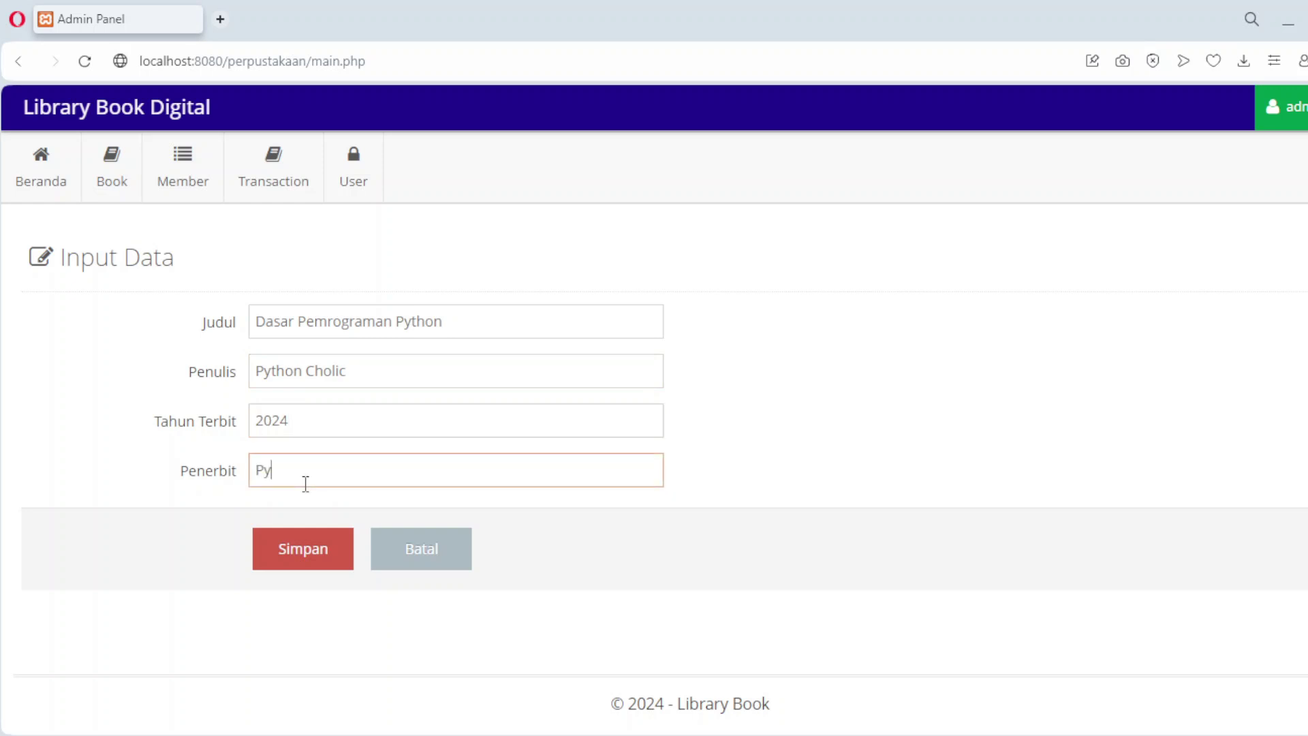
pyautogui.write('thon')
pyautogui.click(309, 562)
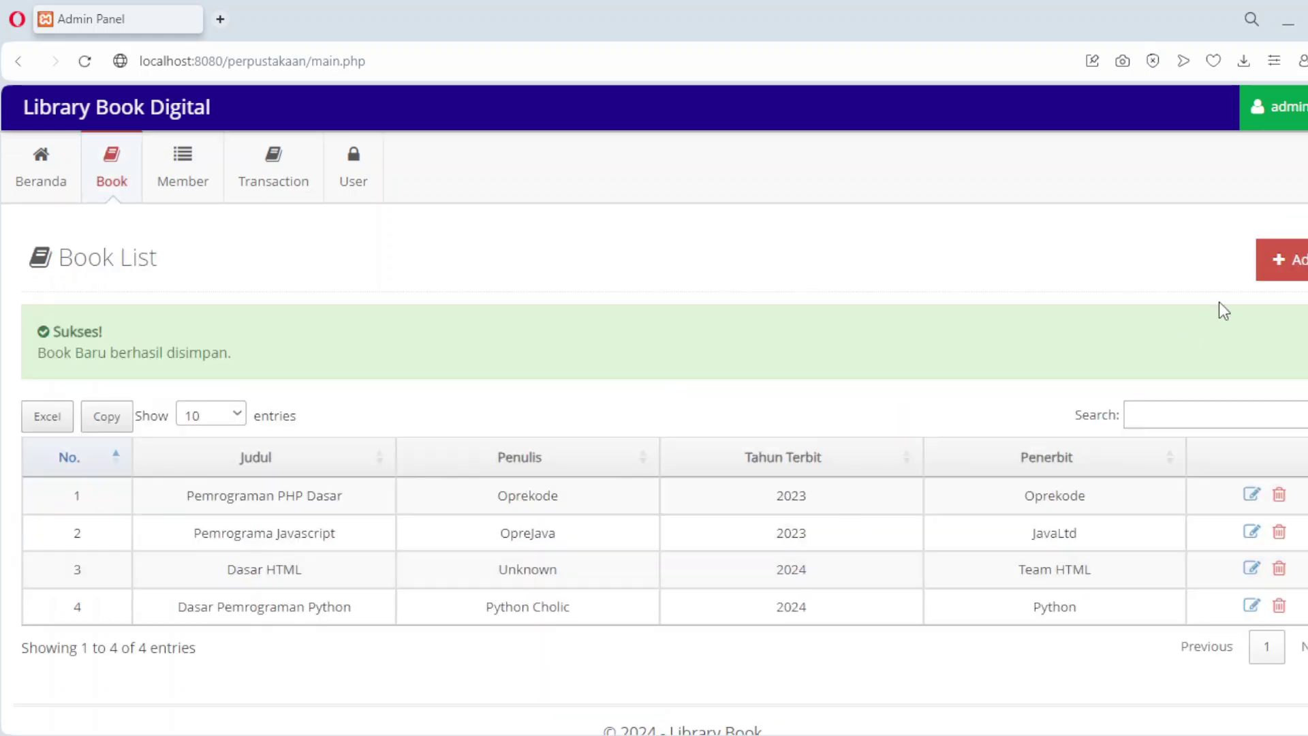
# Step: Add 'Datascient With Pandas' by Pandas, year 2024, publisher Pandas Corp
pyautogui.click(1293, 270)
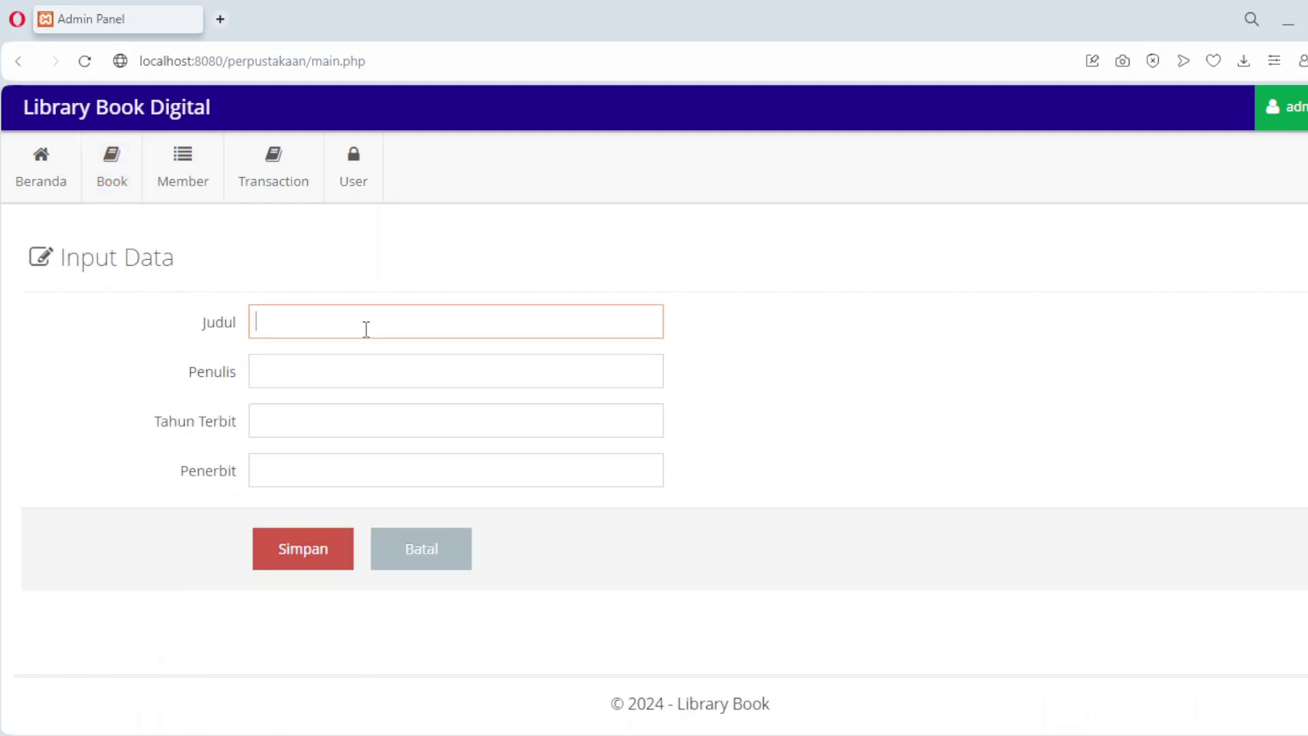
pyautogui.write('Datascienct')
pyautogui.press('BackSpace')
pyautogui.press('BackSpace')
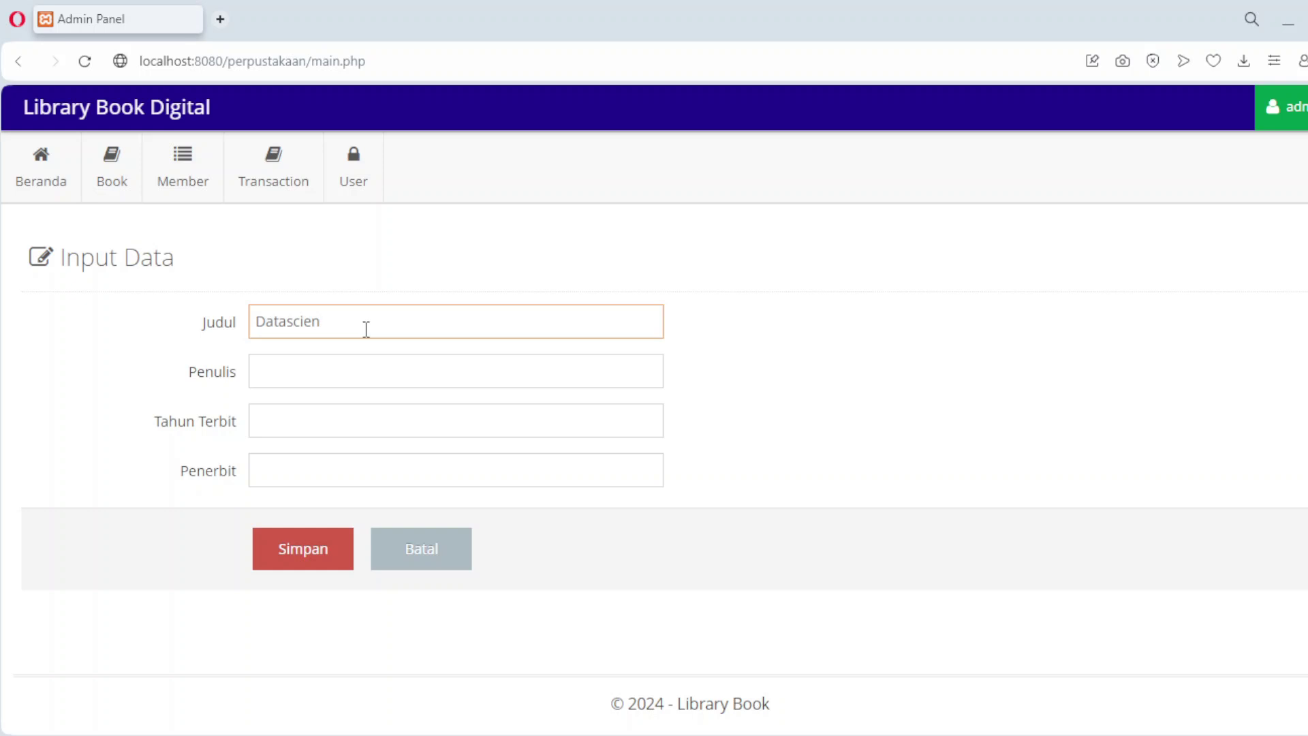
pyautogui.write('With Pandas')
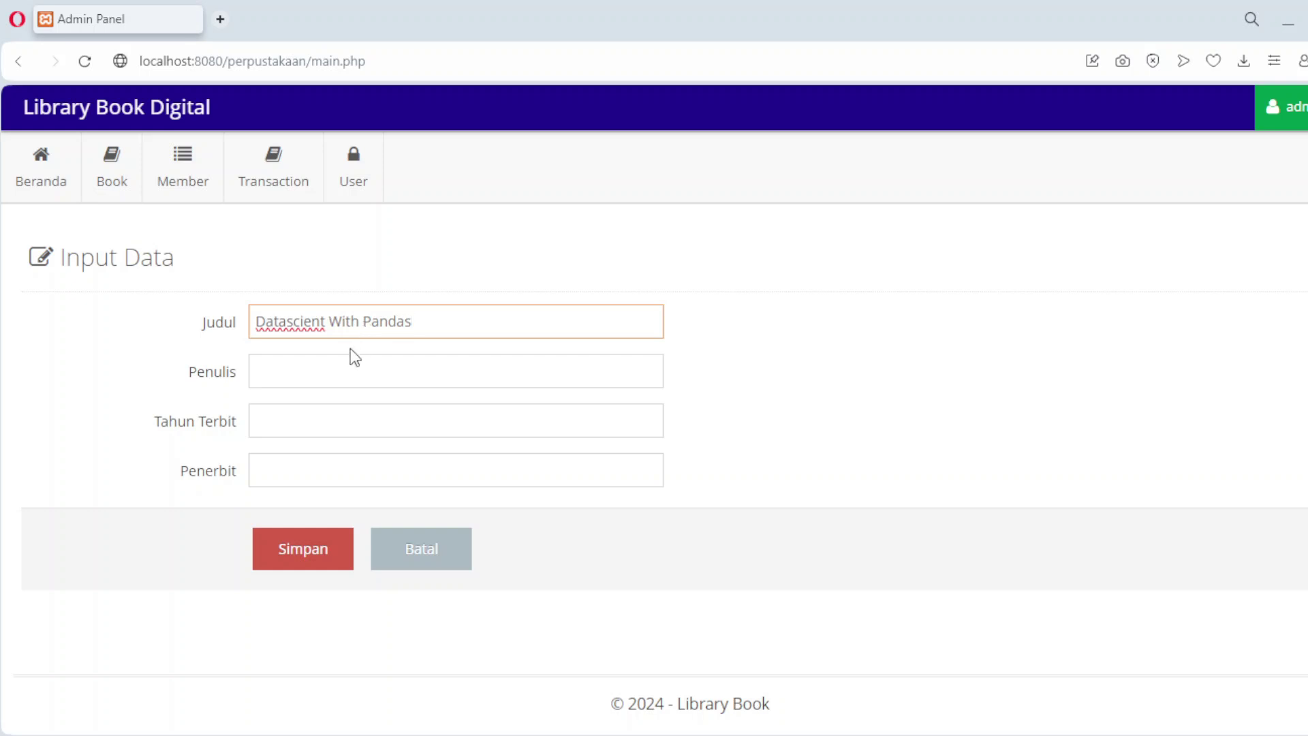
pyautogui.click(346, 365)
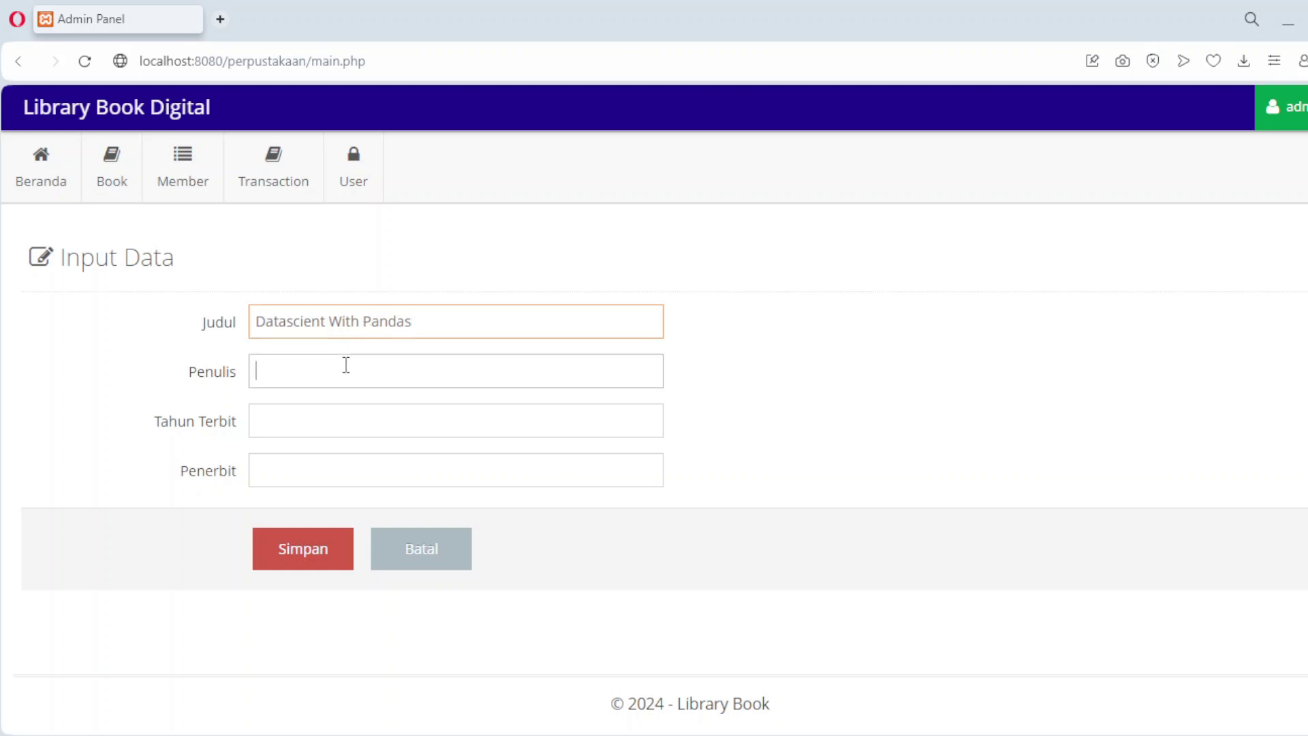
pyautogui.write('Pandas')
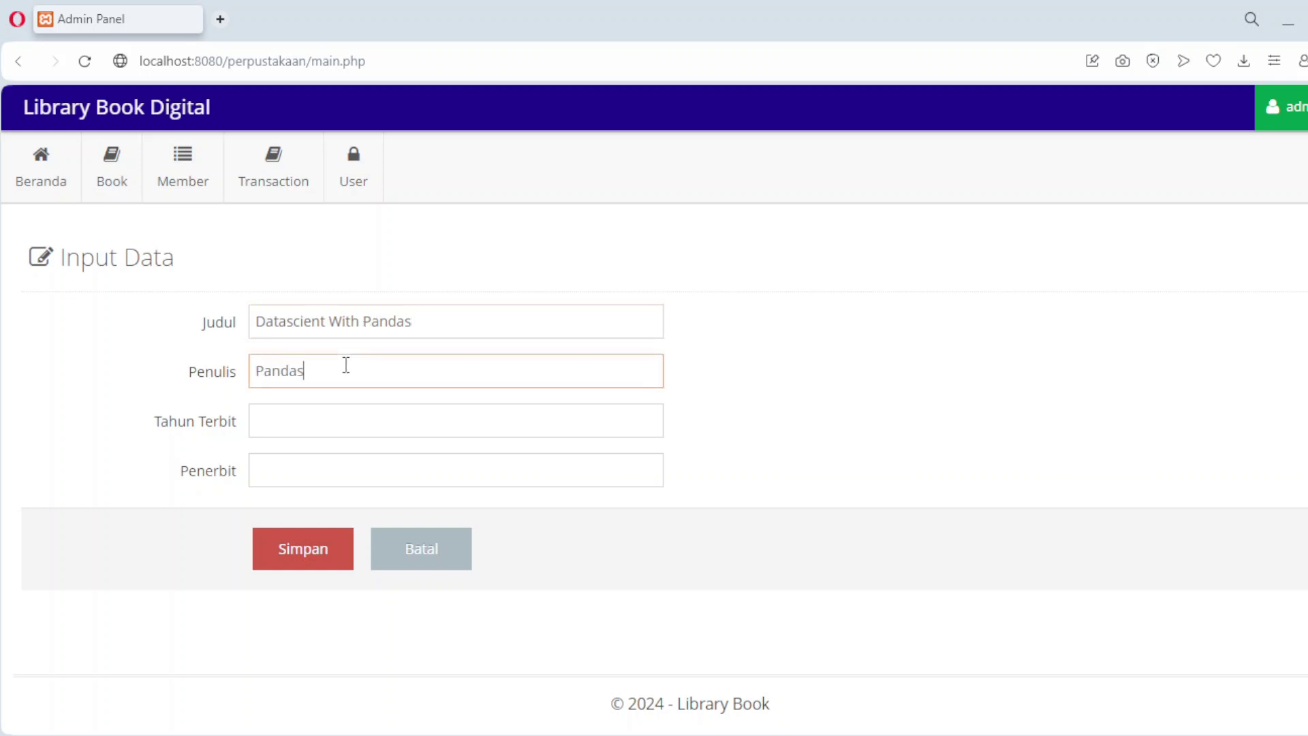
pyautogui.click(321, 412)
pyautogui.write('2024')
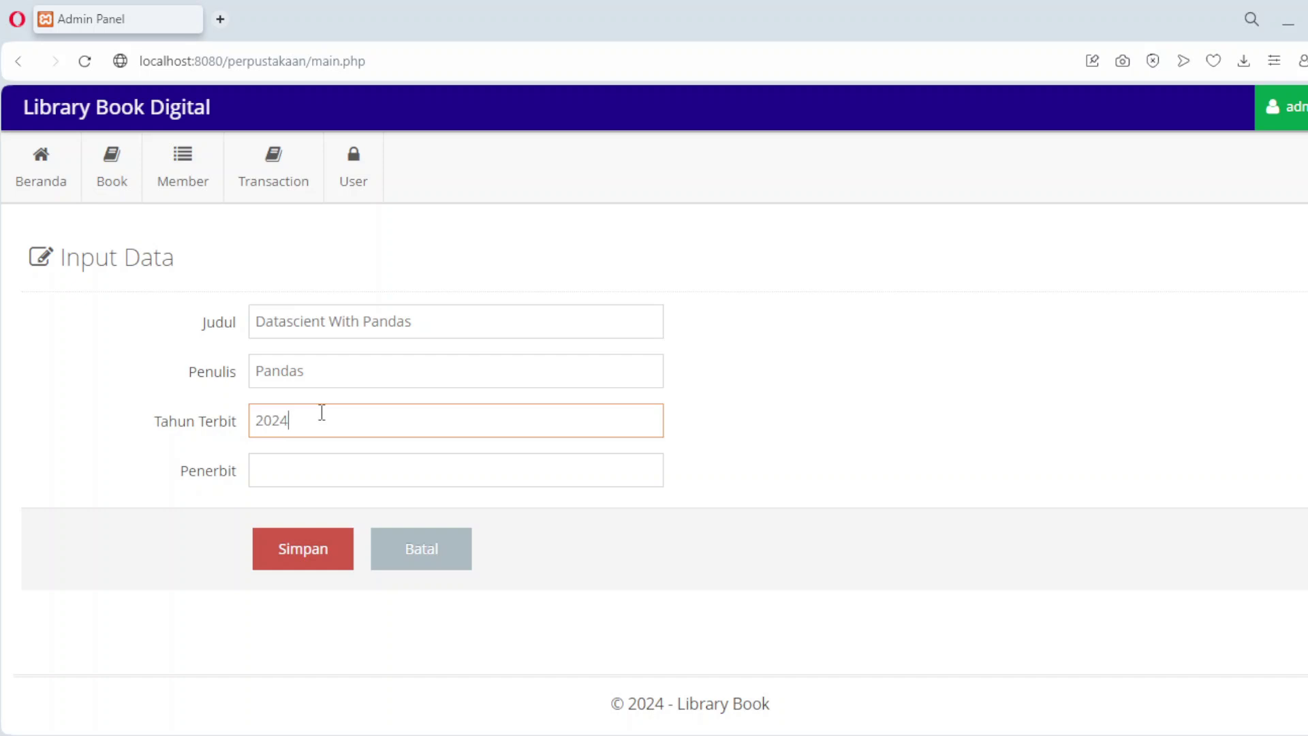
pyautogui.click(296, 470)
pyautogui.write('Pandas Corp')
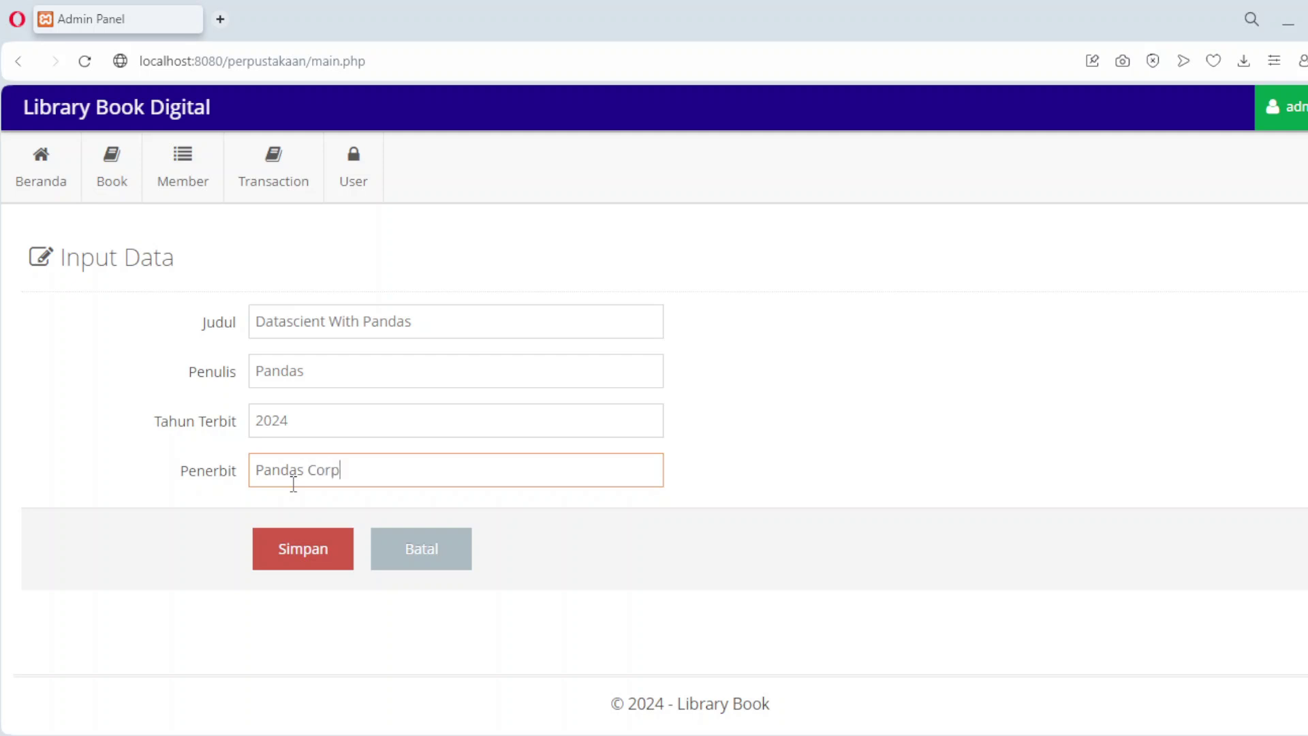
pyautogui.click(296, 560)
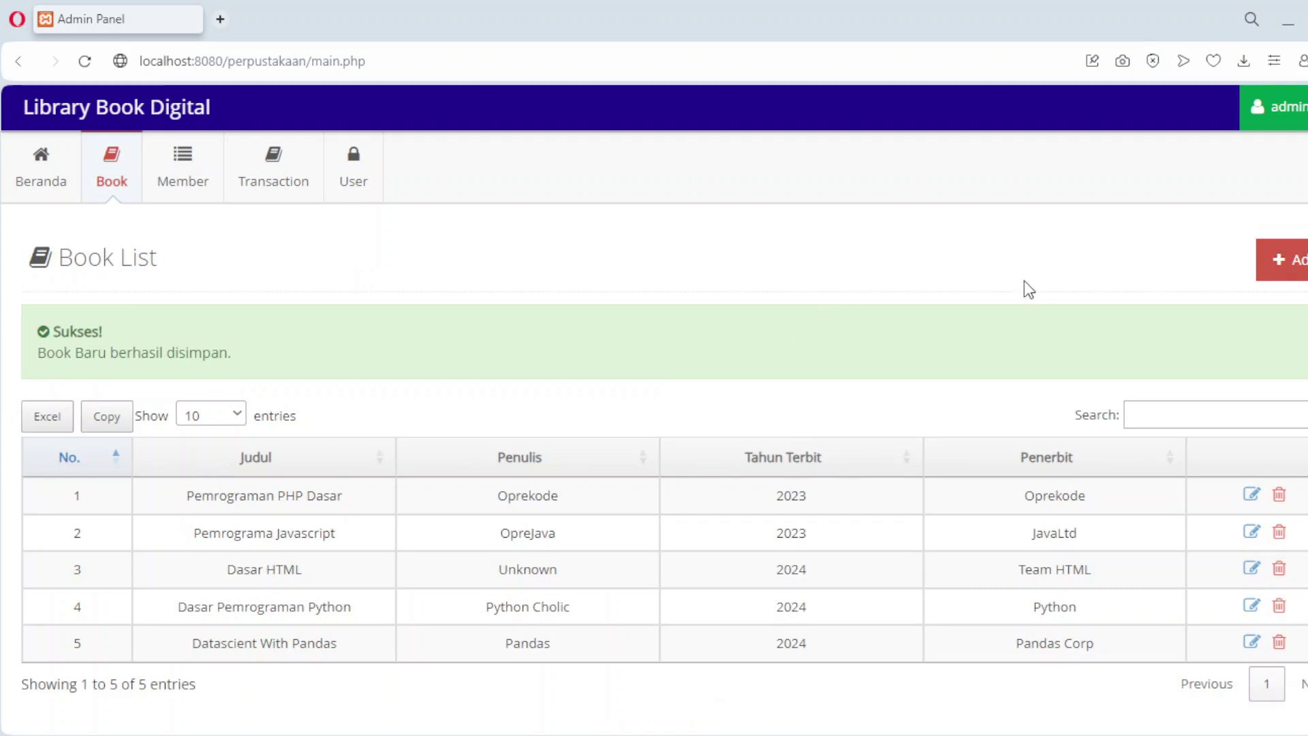
# Step: Add 'Javascript Beginer' by Unknown, year 2024, publisher Java
pyautogui.click(1296, 276)
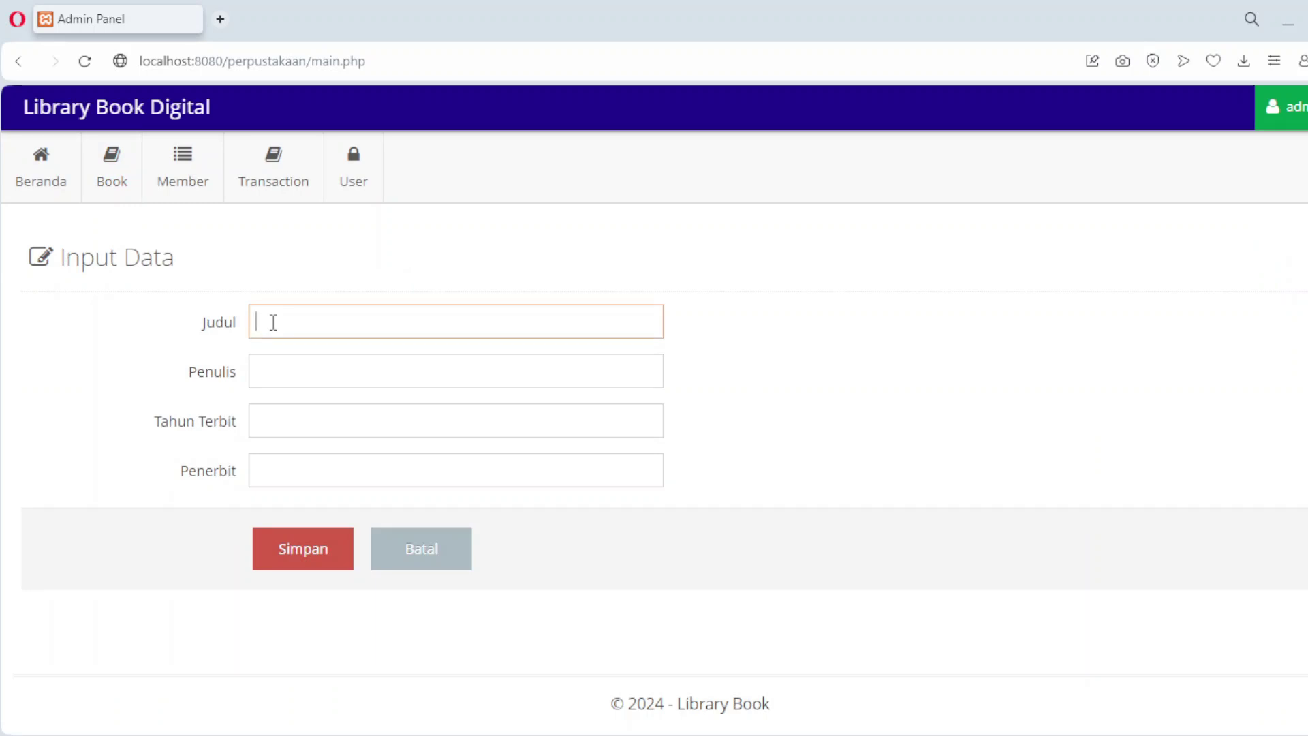
pyautogui.write('Javascripts')
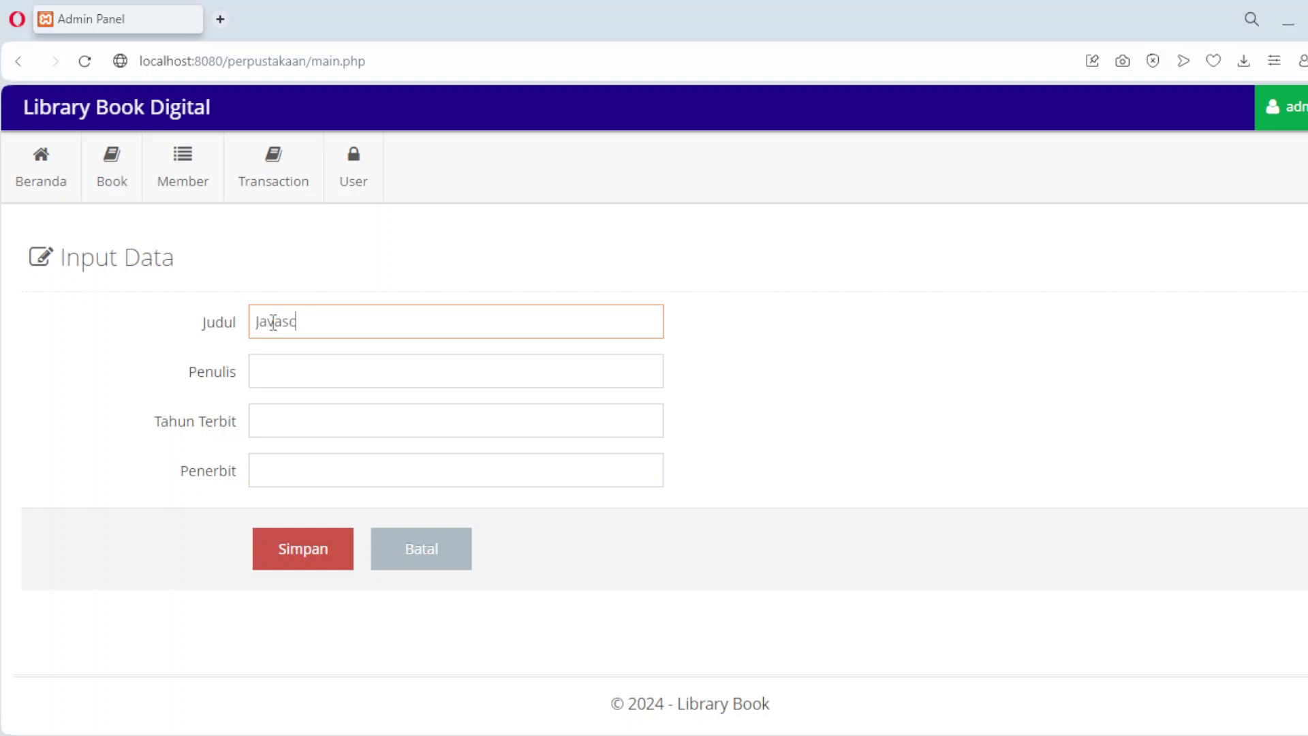
pyautogui.press('BackSpace')
pyautogui.press('BackSpace')
pyautogui.press('BackSpace')
pyautogui.write('pt Beginer')
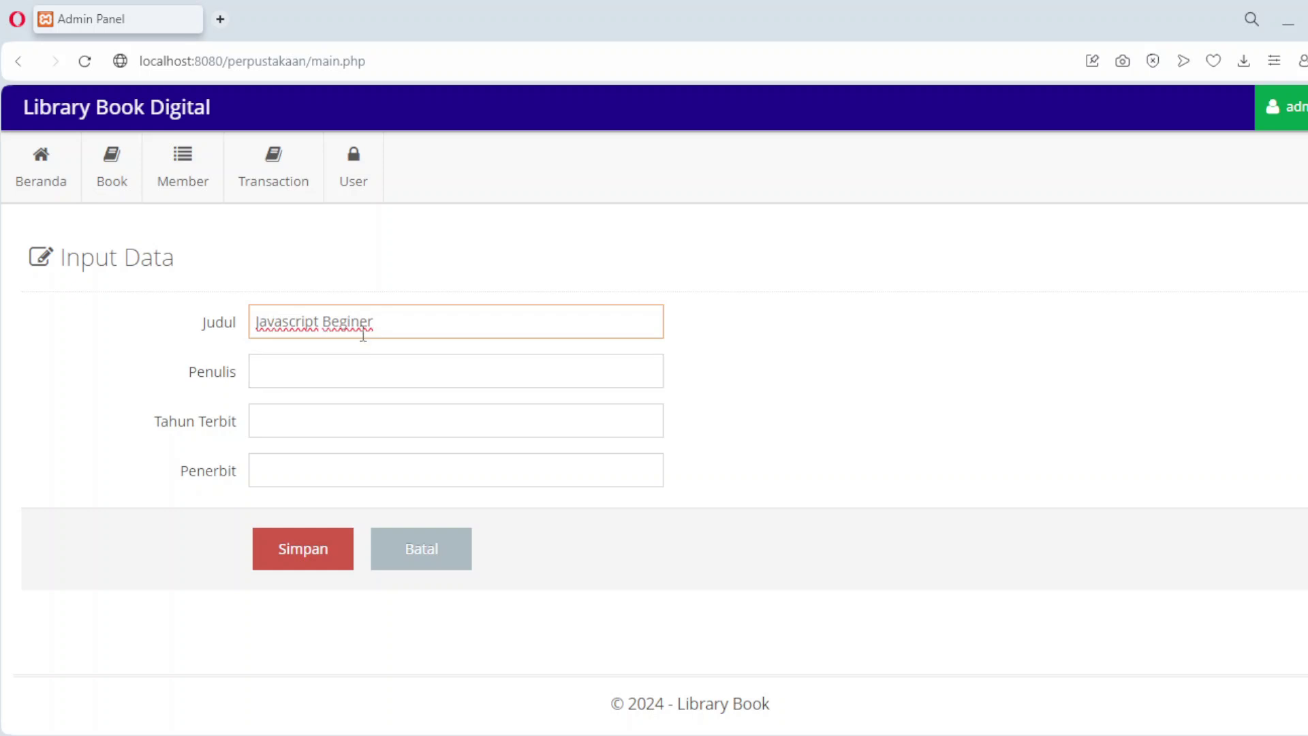
pyautogui.click(338, 362)
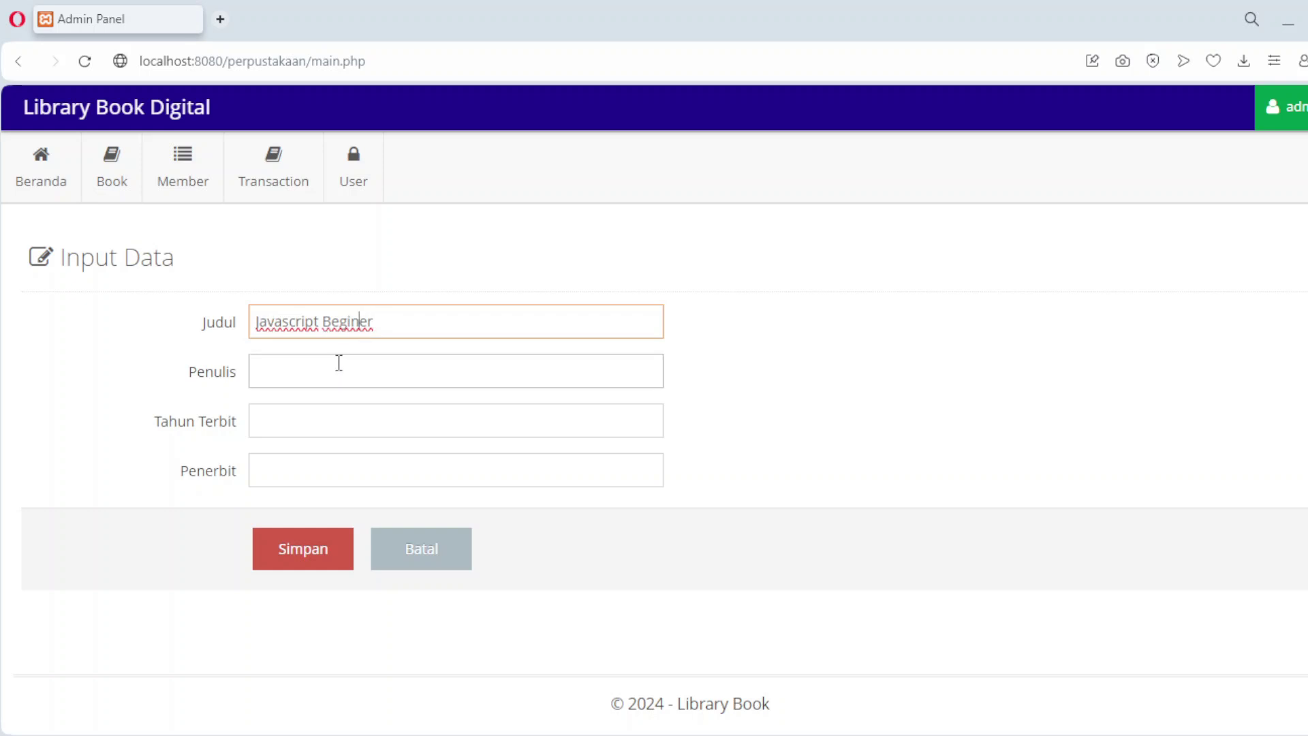
pyautogui.write('Unknow')
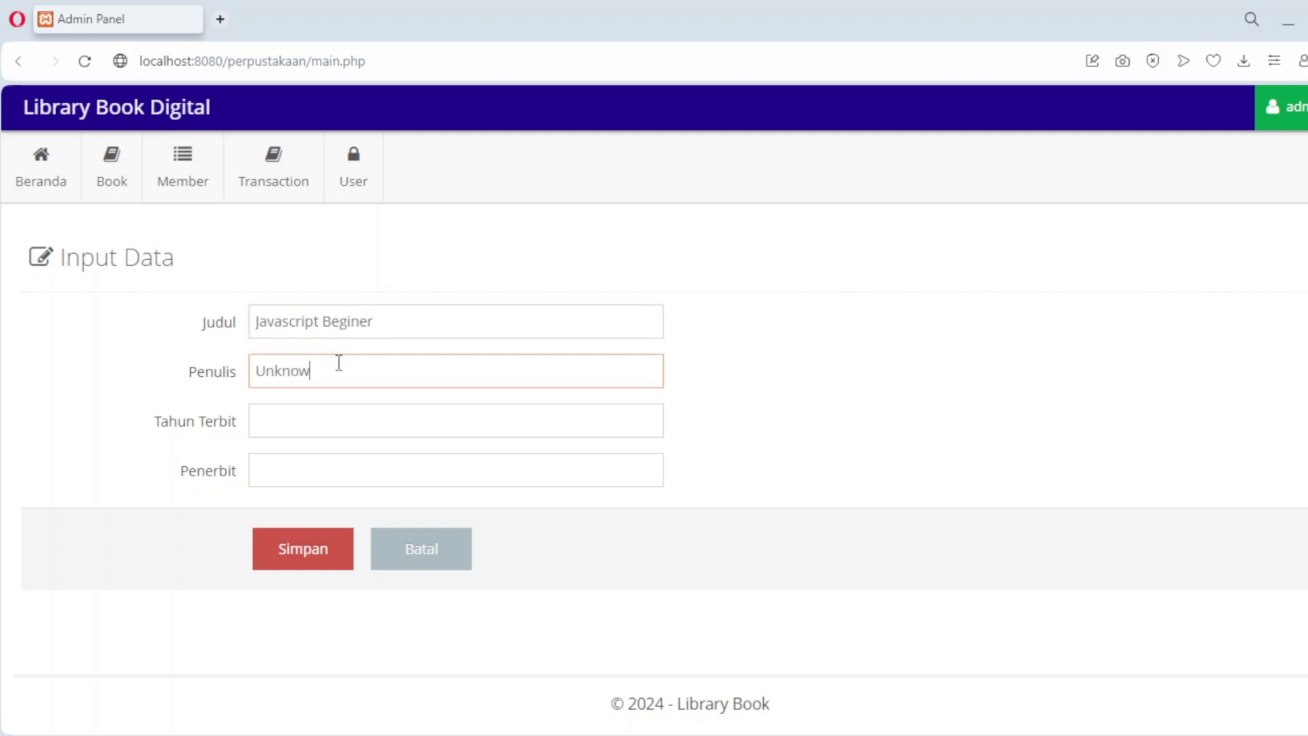
pyautogui.write('n')
pyautogui.click(310, 432)
pyautogui.write('2024')
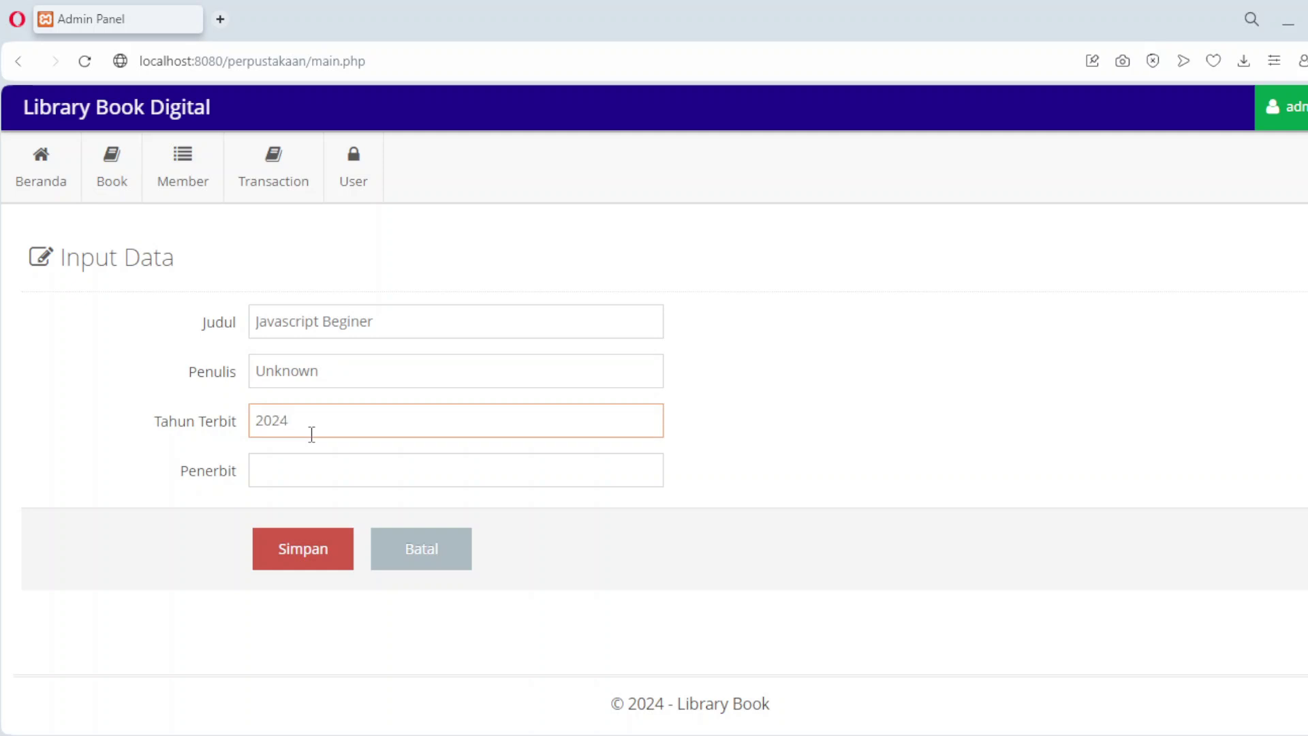
pyautogui.click(304, 480)
pyautogui.write('Java')
pyautogui.click(310, 559)
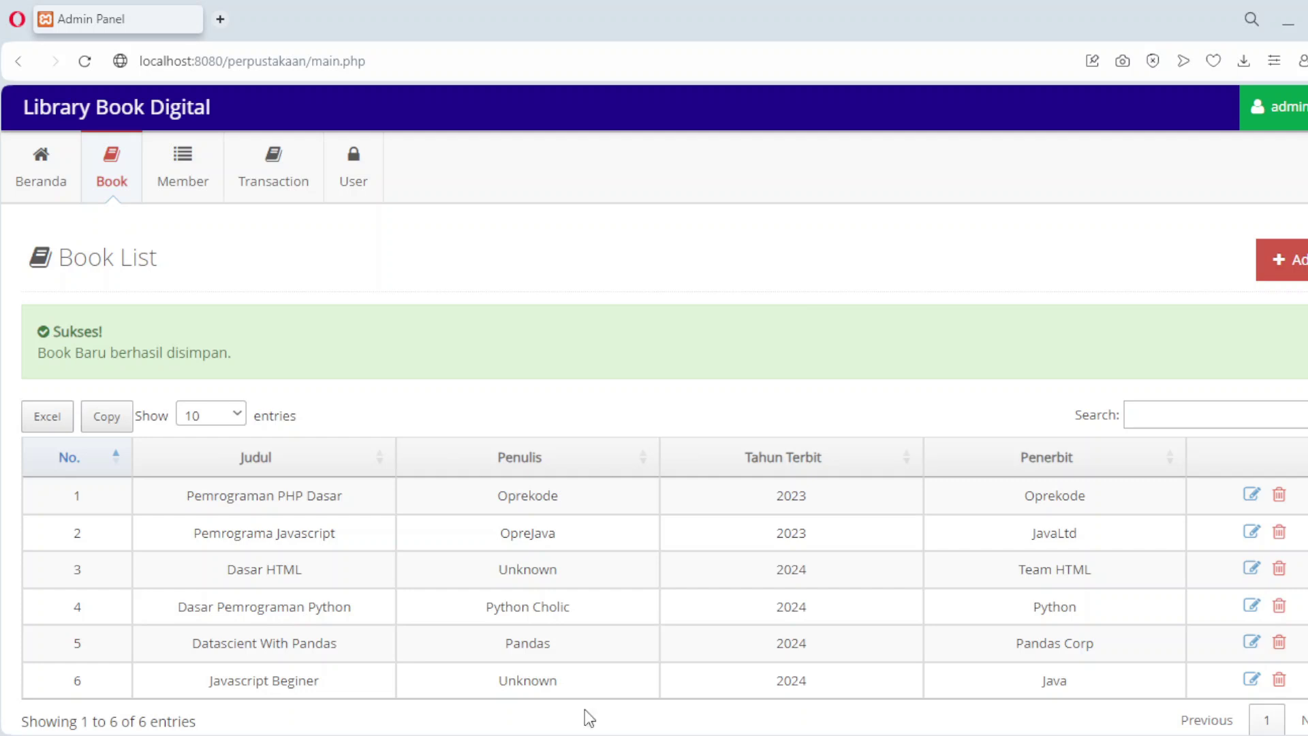
pyautogui.click(1252, 495)
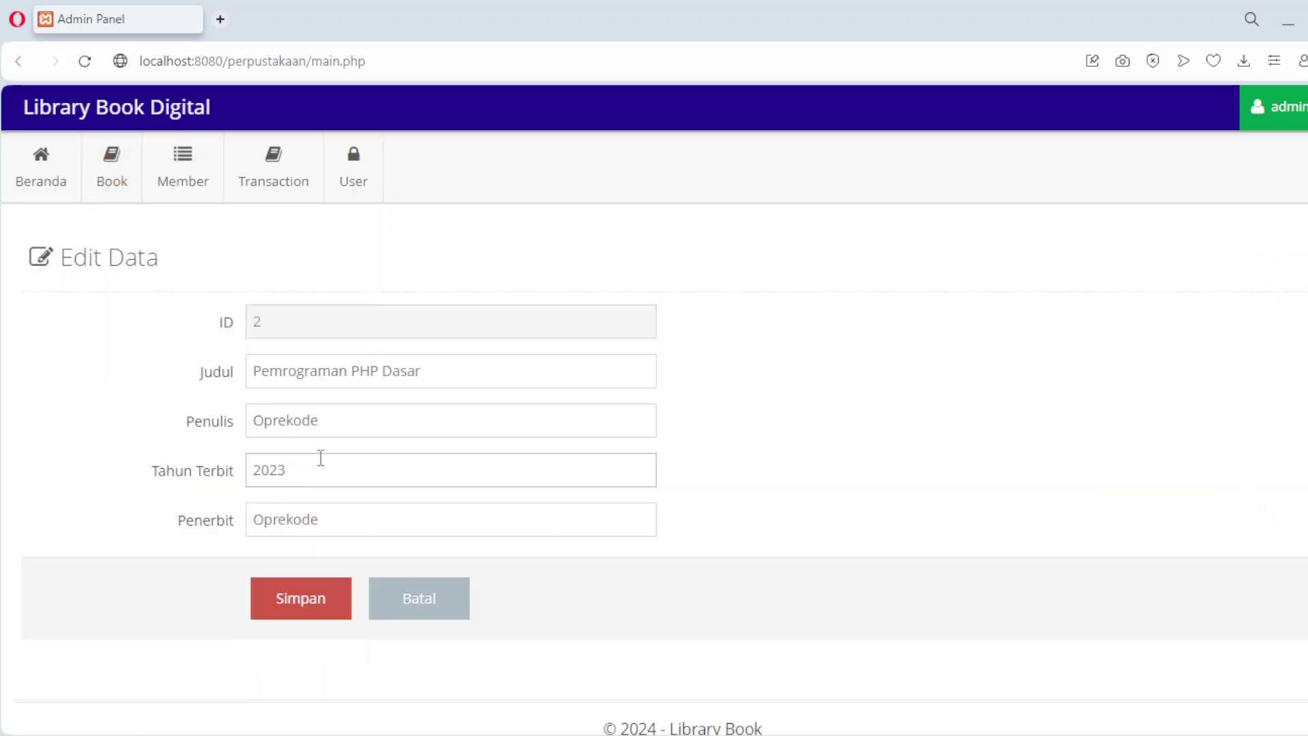
# Step: Rename 'Pemrograman PHP Dasar' to 'Pemrograman PHP Dasar Tingkat Pemula' and save
pyautogui.click(465, 383)
pyautogui.write('Tingkat ')
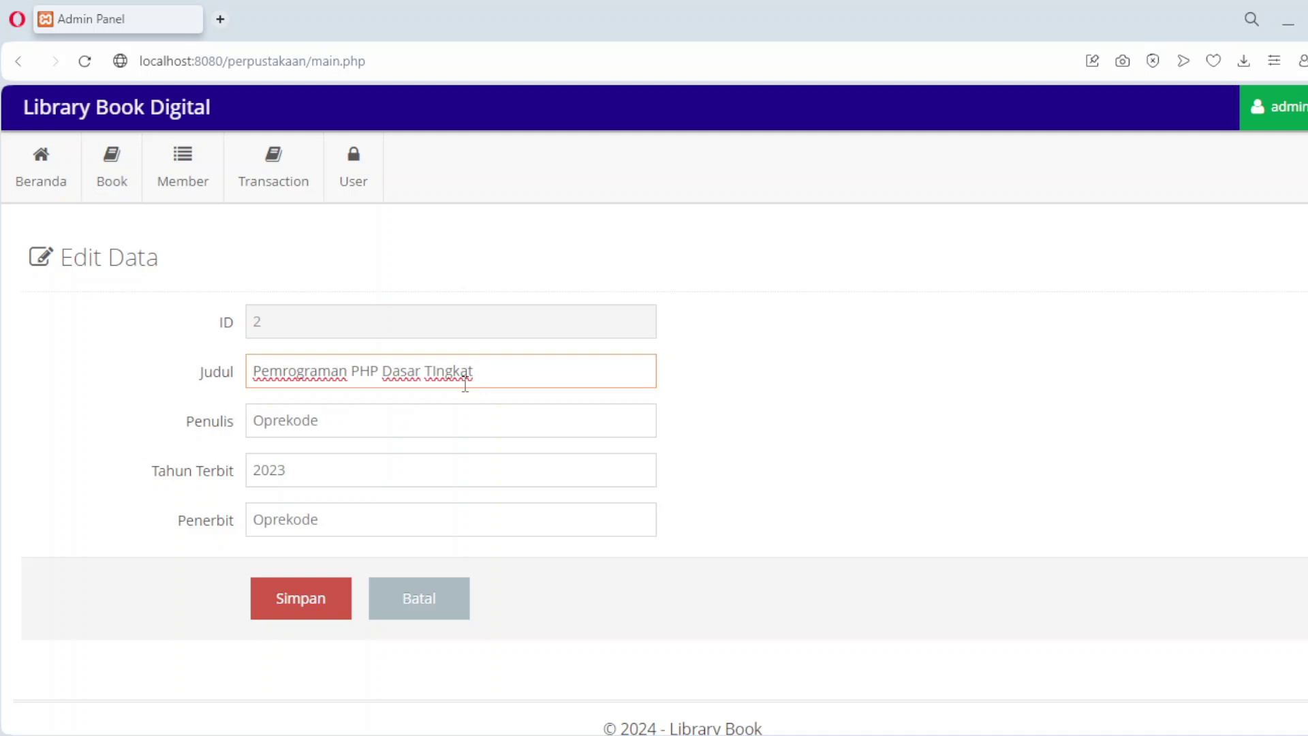
pyautogui.write('Pemula')
pyautogui.click(277, 599)
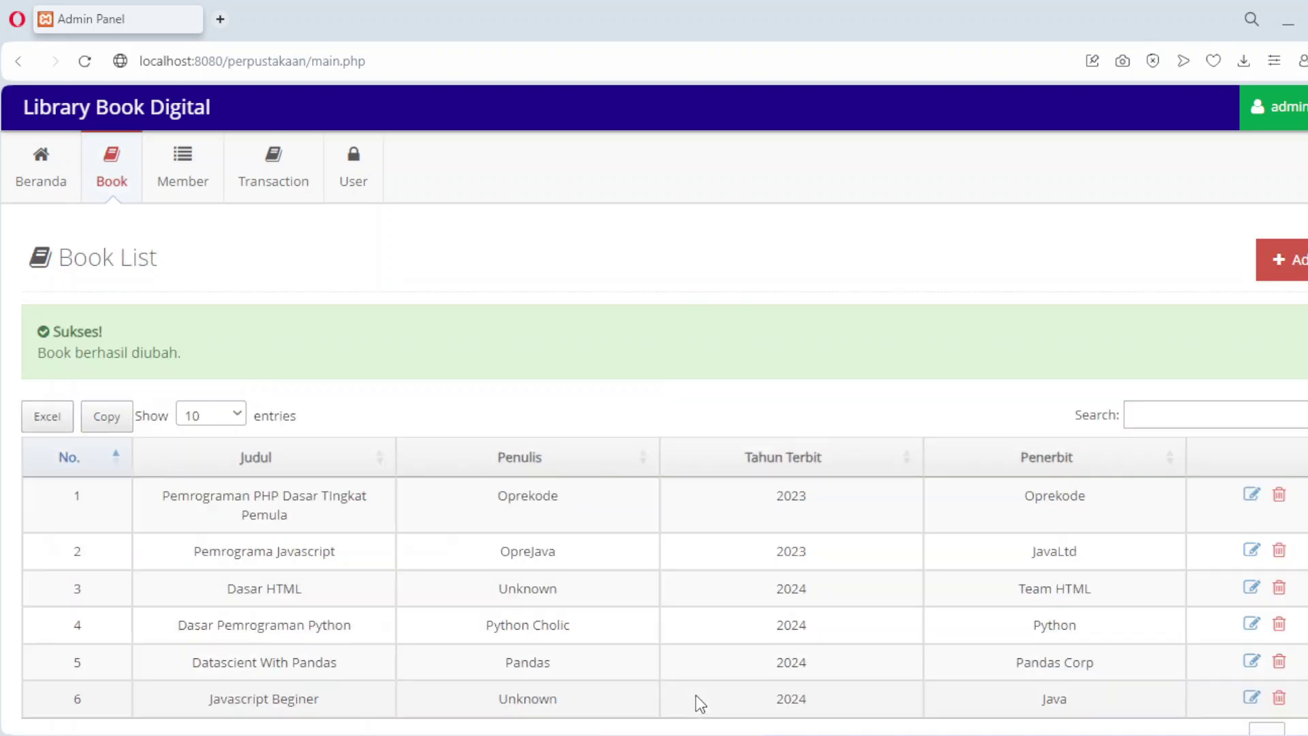
# Step: Rename 'Dasar HTML' to 'Dasar HTML CSS' and save
pyautogui.scroll(-1, 704, 529)
pyautogui.scroll(-1, 704, 529)
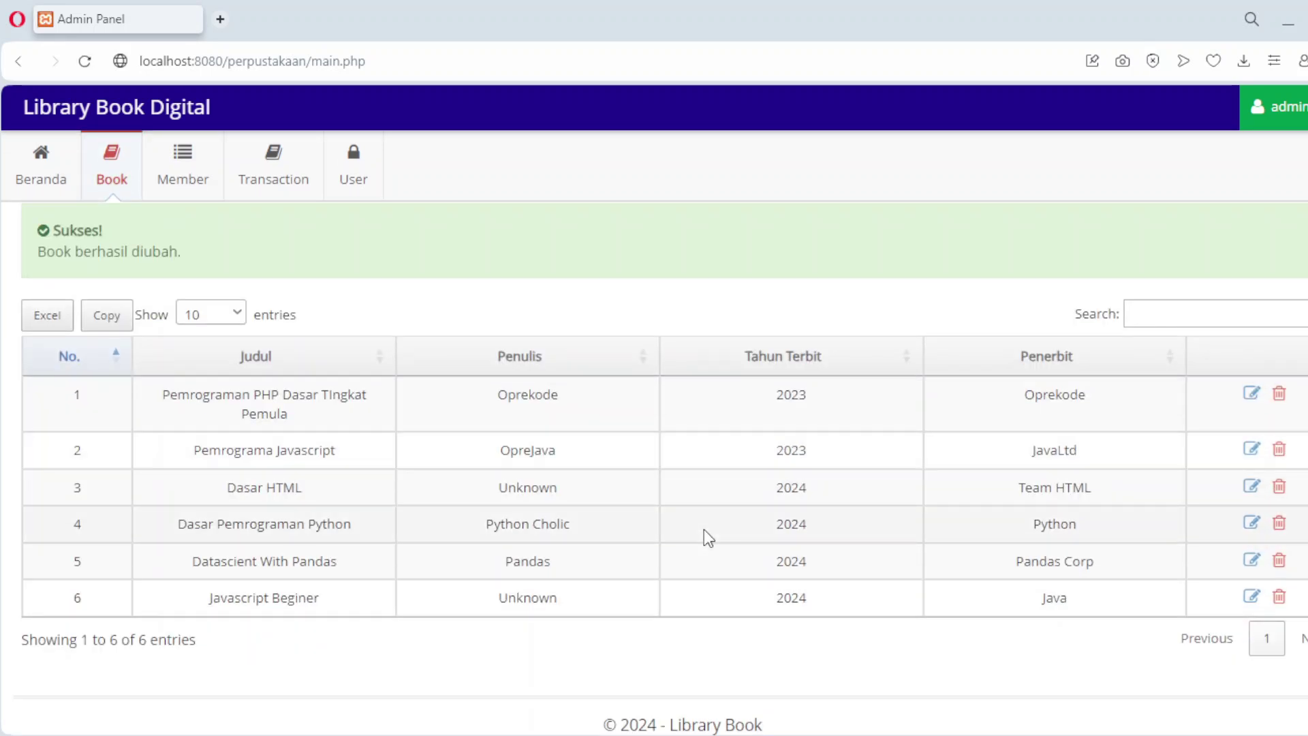
pyautogui.click(1249, 487)
pyautogui.click(402, 368)
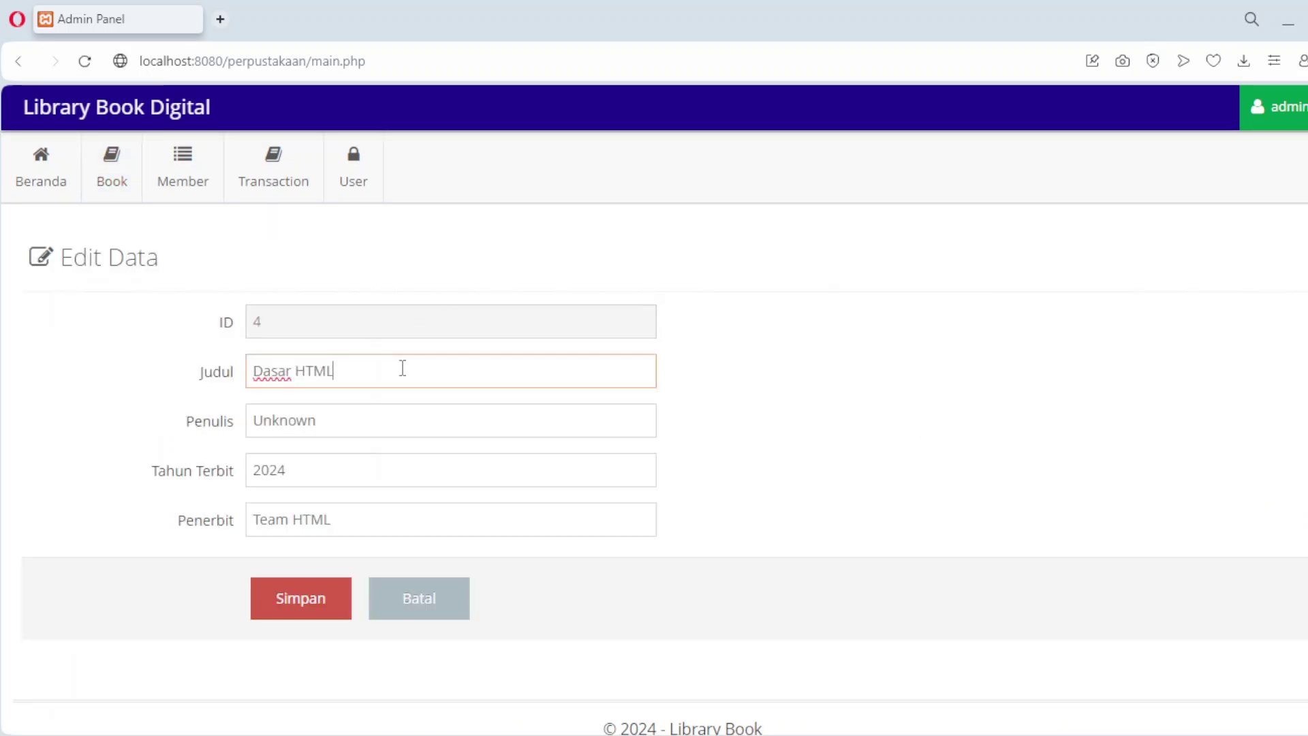
pyautogui.write('CSS')
pyautogui.click(294, 613)
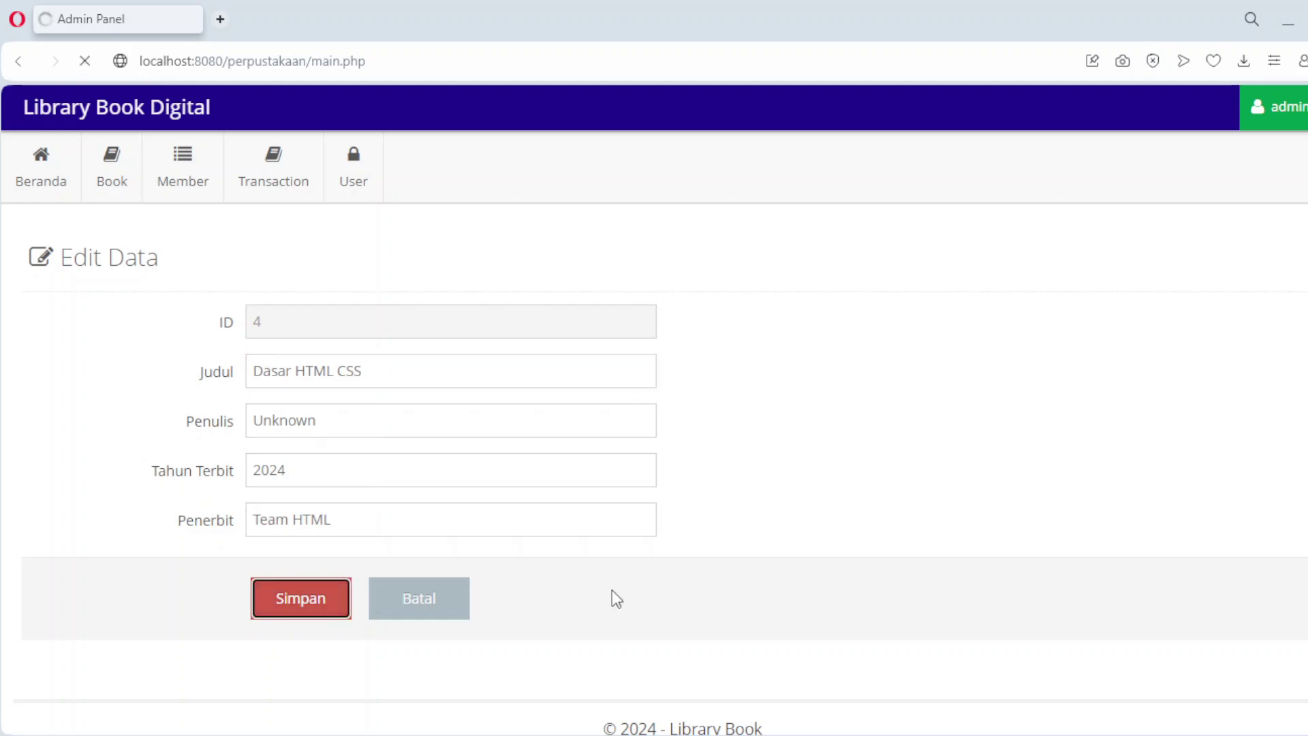
pyautogui.scroll(-1, 617, 598)
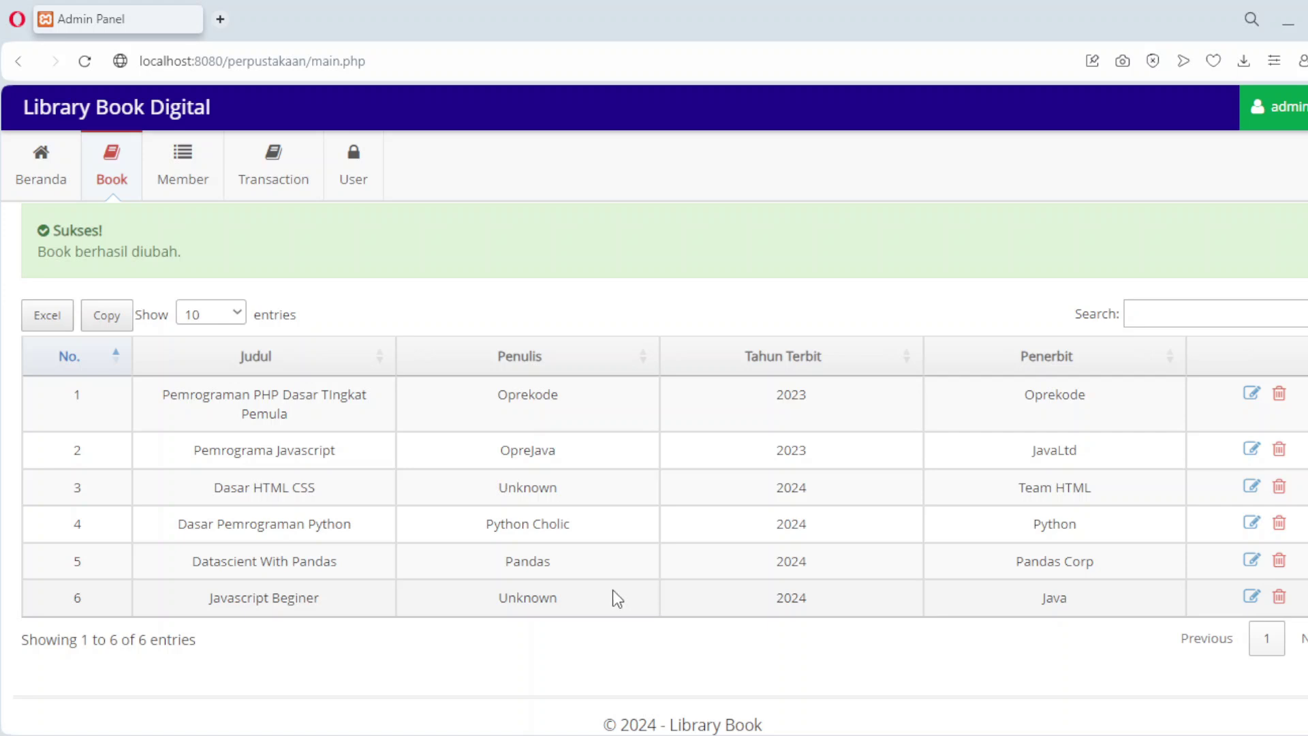
pyautogui.scroll(2, 1236, 317)
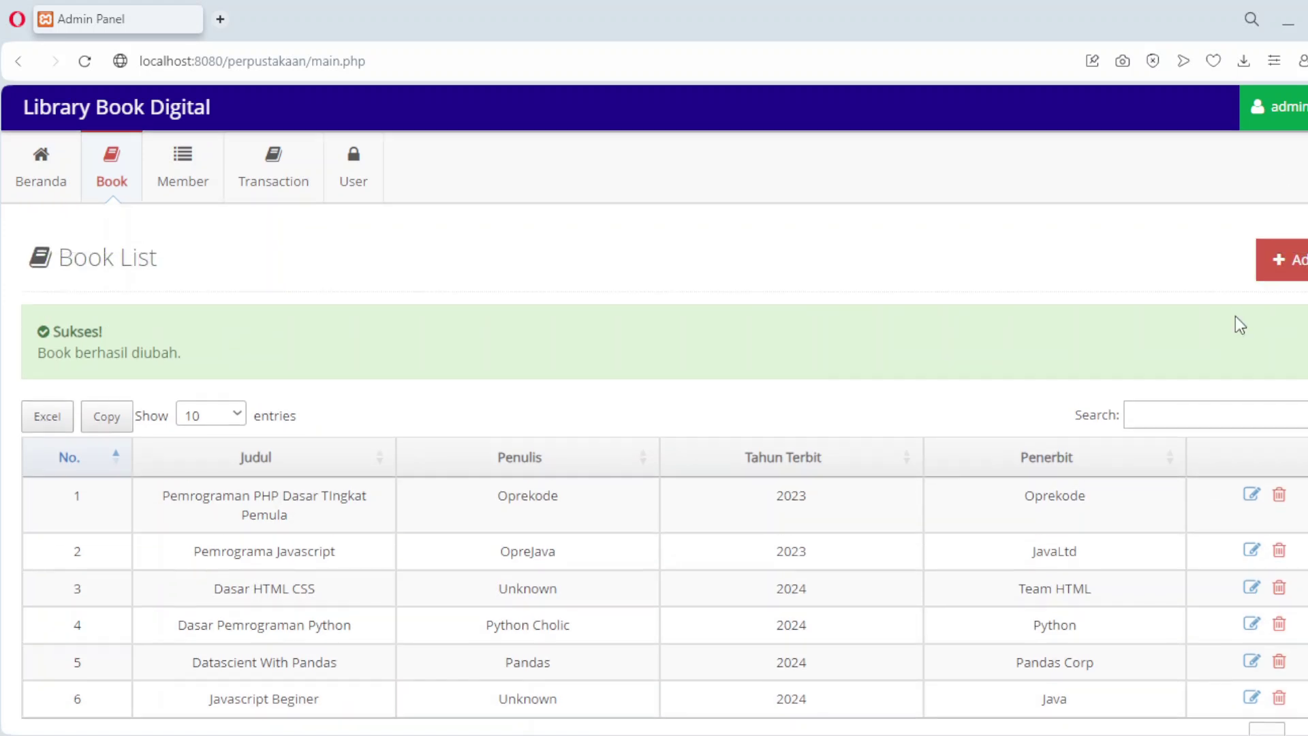
pyautogui.click(1297, 286)
# Step: Add a book titled 'Unknown' by Unknoen, year 2024, publisher Unknown
pyautogui.click(317, 330)
pyautogui.write('Unko')
pyautogui.press('BackSpace')
pyautogui.write('nown')
pyautogui.click(299, 377)
pyautogui.write('Unknoen')
pyautogui.click(298, 417)
pyautogui.write('202')
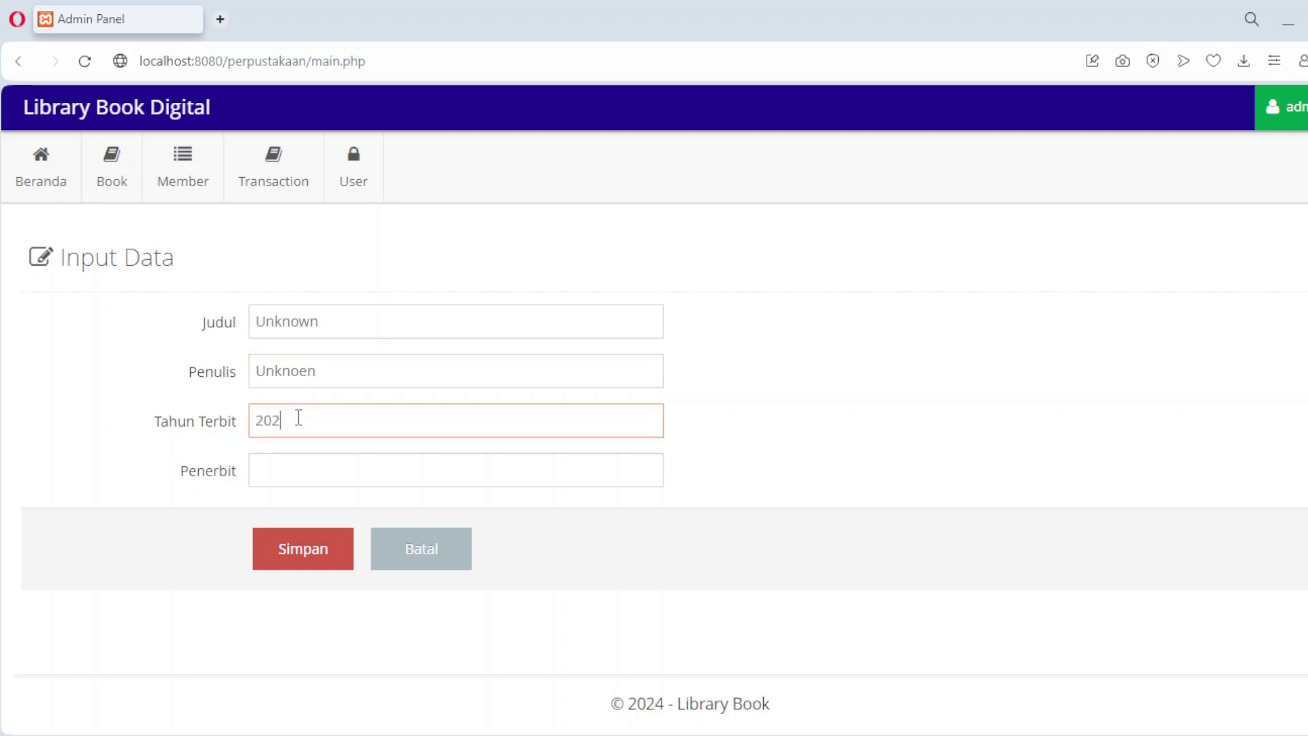
pyautogui.write('4')
pyautogui.click(298, 470)
pyautogui.write('Un')
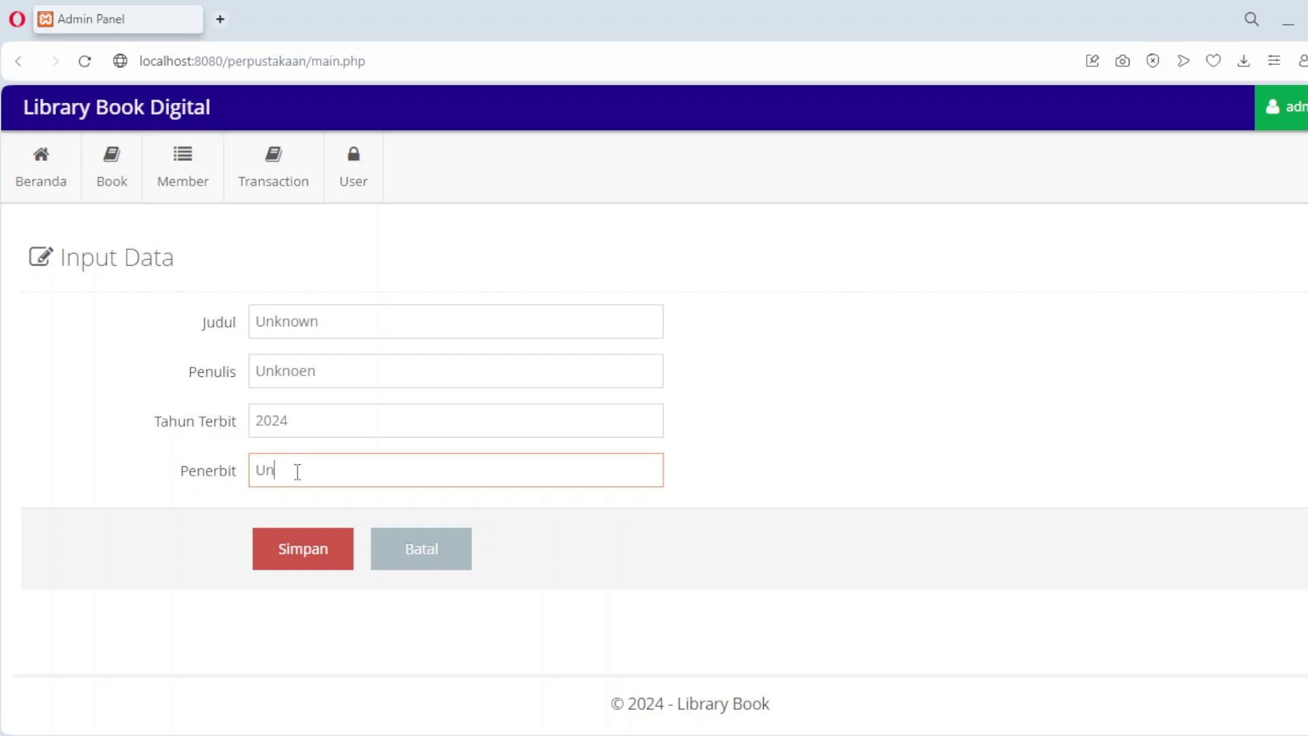
pyautogui.write('known')
pyautogui.click(338, 555)
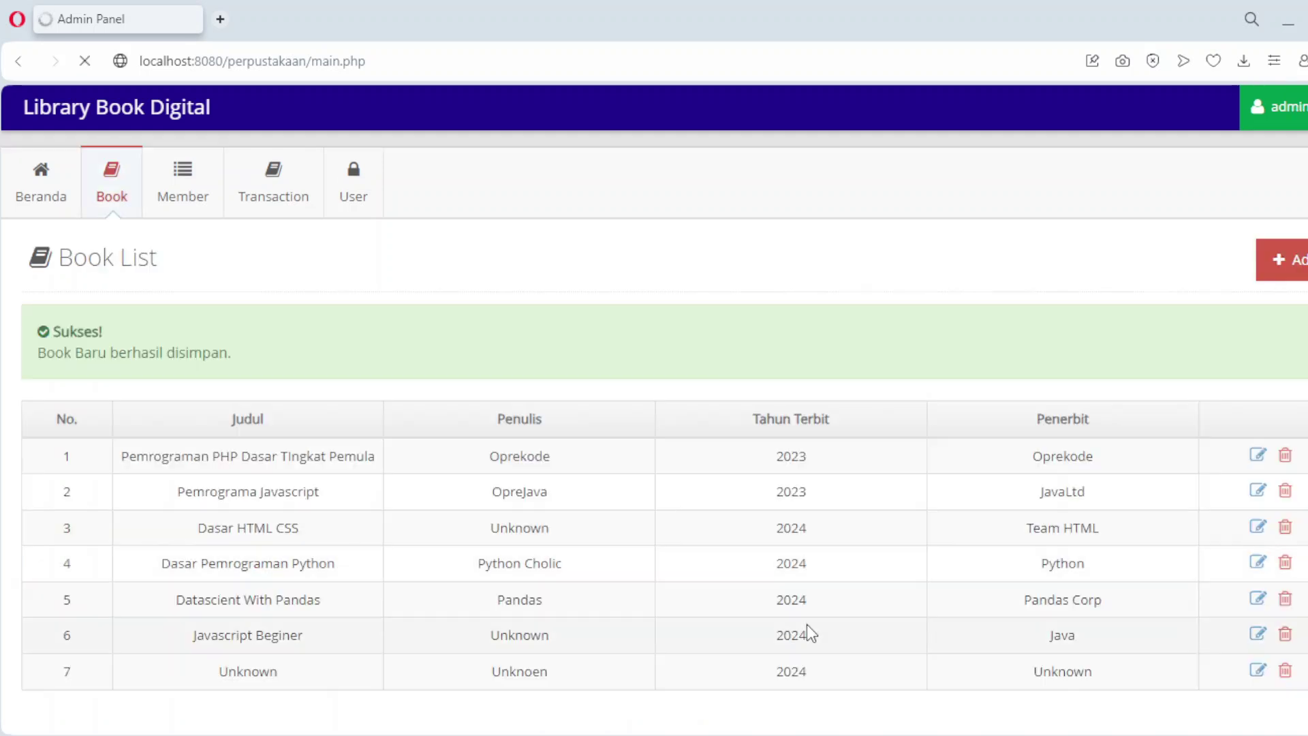
pyautogui.scroll(-3, 814, 616)
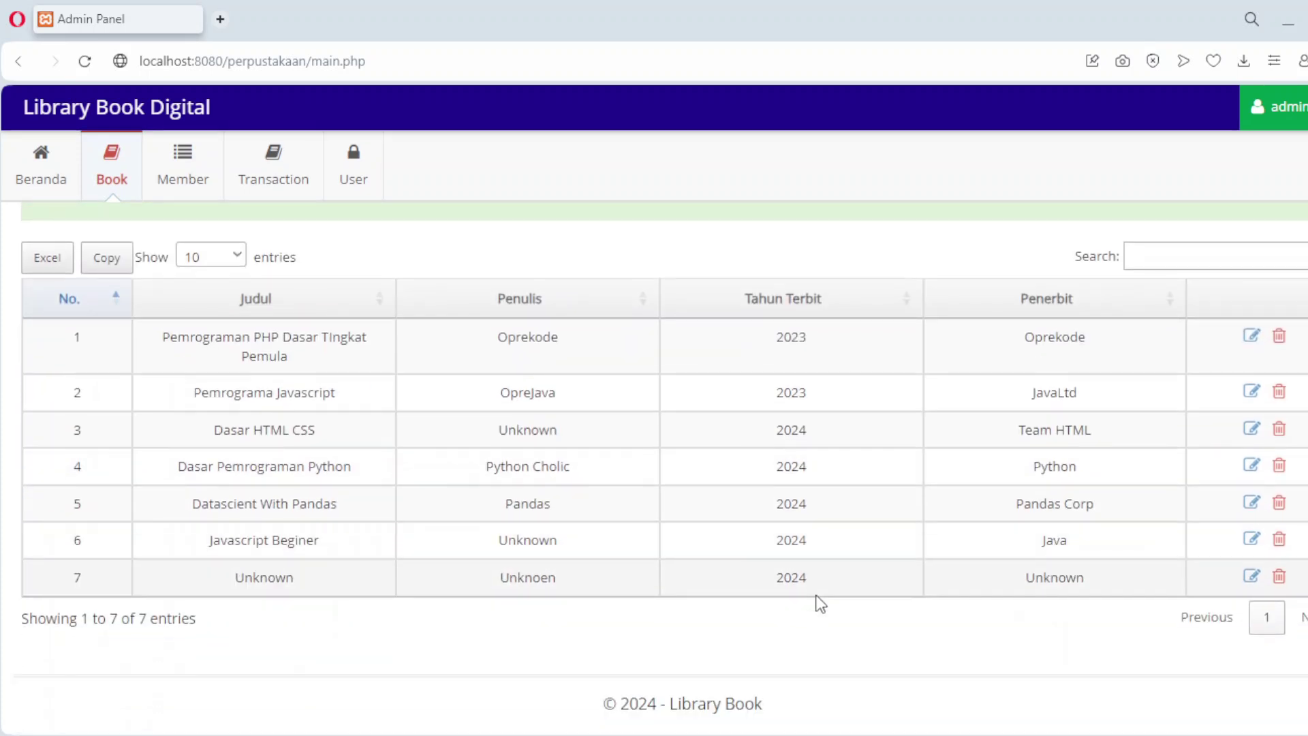
# Step: Delete the 'Unknown' book in row 7, then view the empty Member page
pyautogui.click(1279, 577)
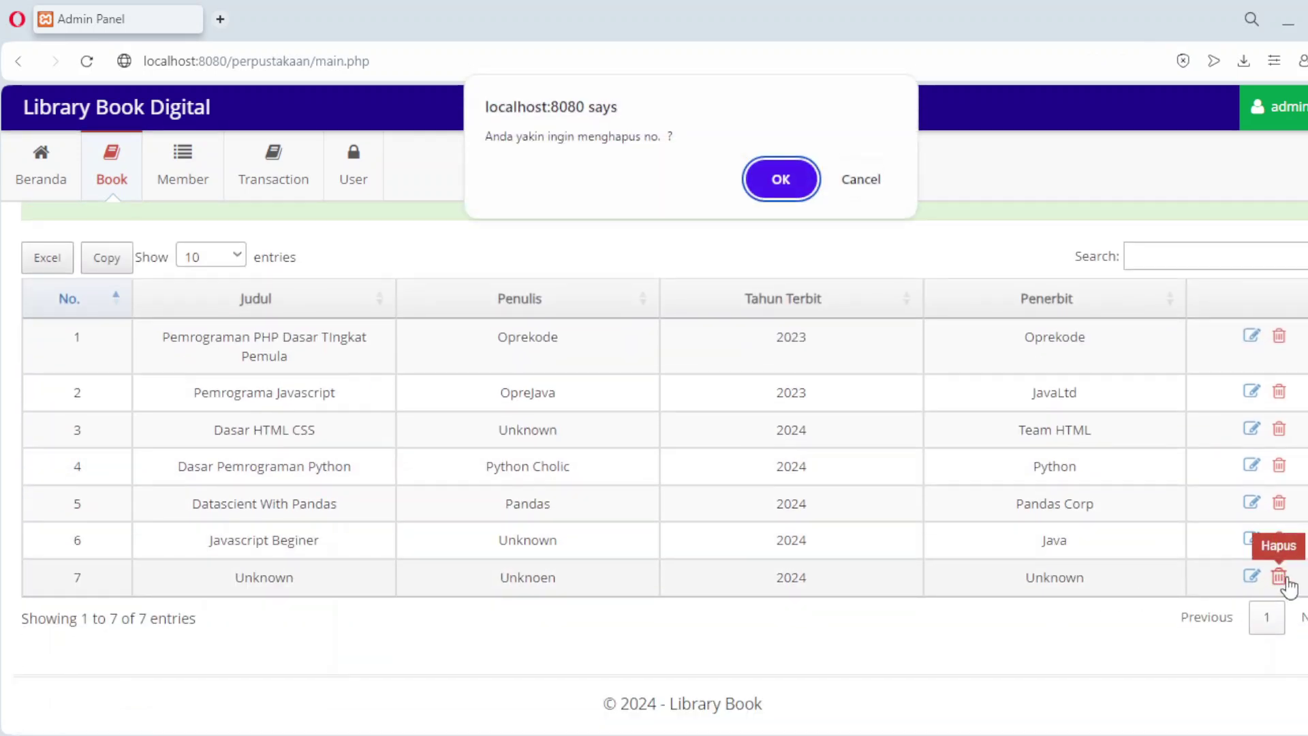
pyautogui.click(796, 192)
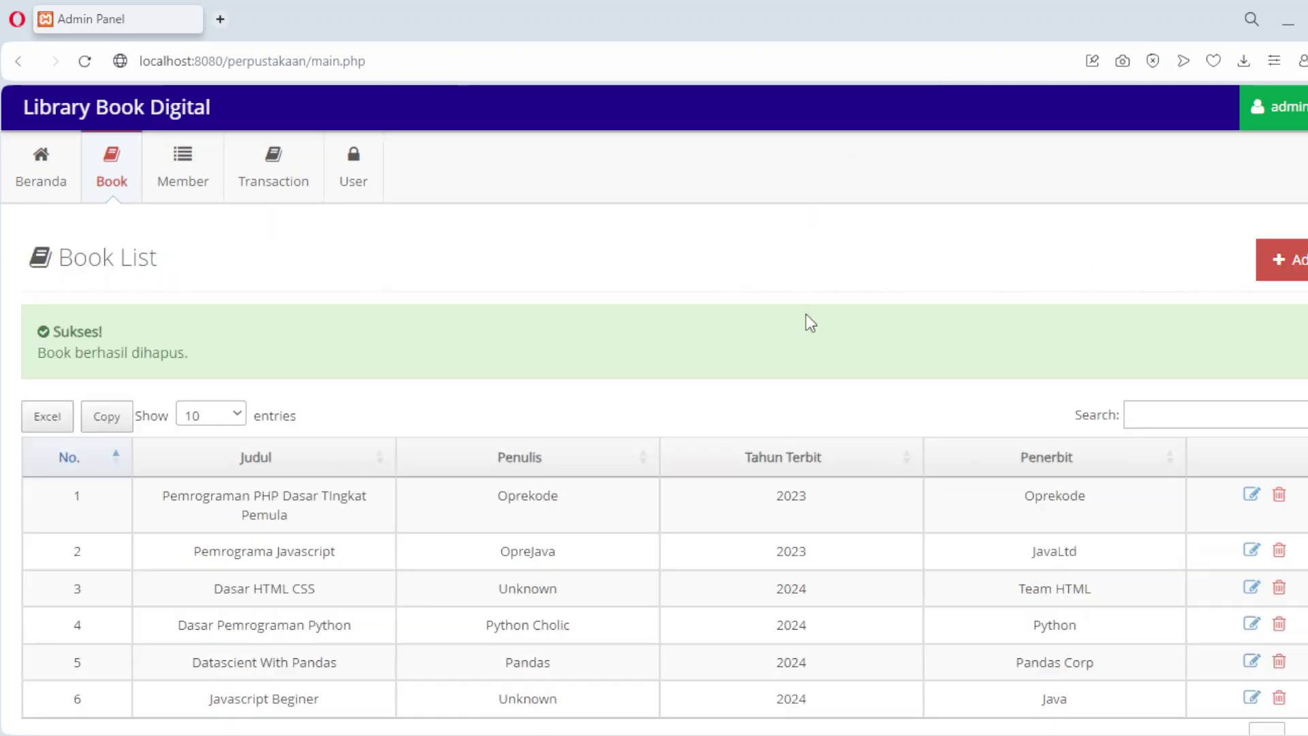
pyautogui.scroll(-3, 809, 322)
pyautogui.scroll(3, 806, 317)
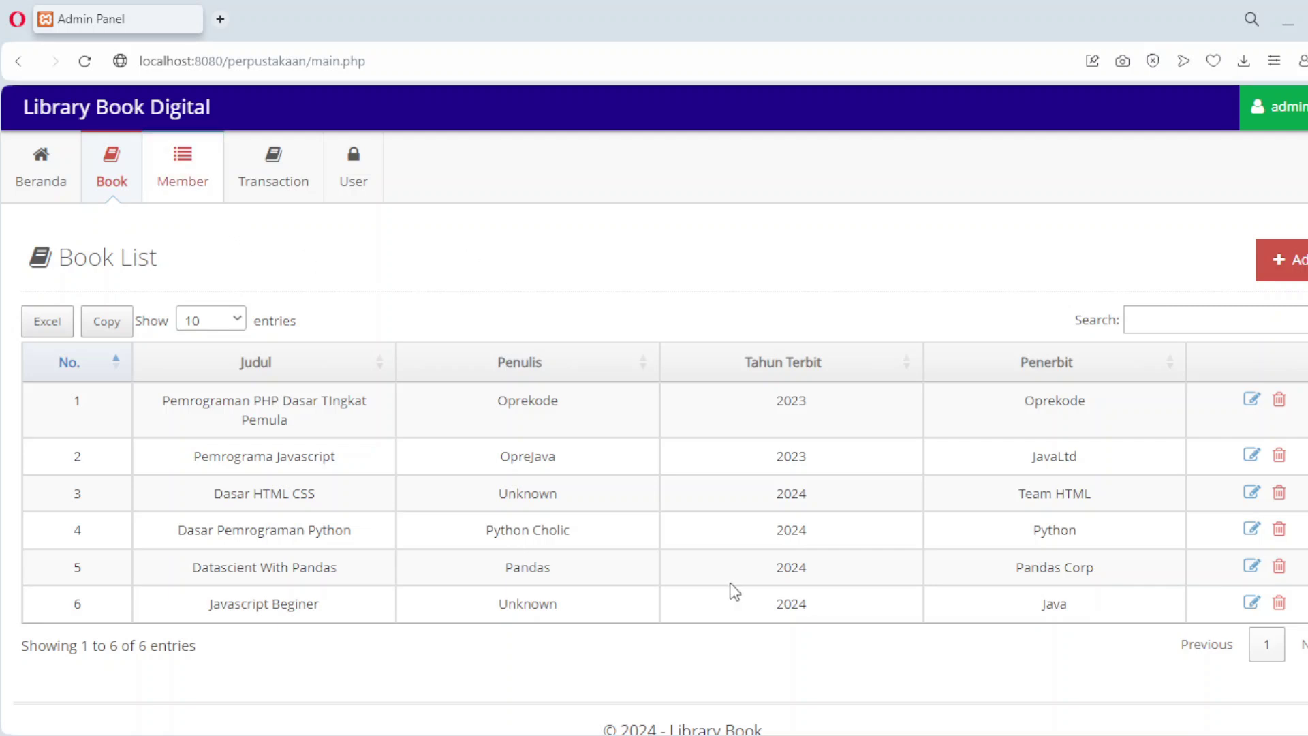
pyautogui.click(192, 194)
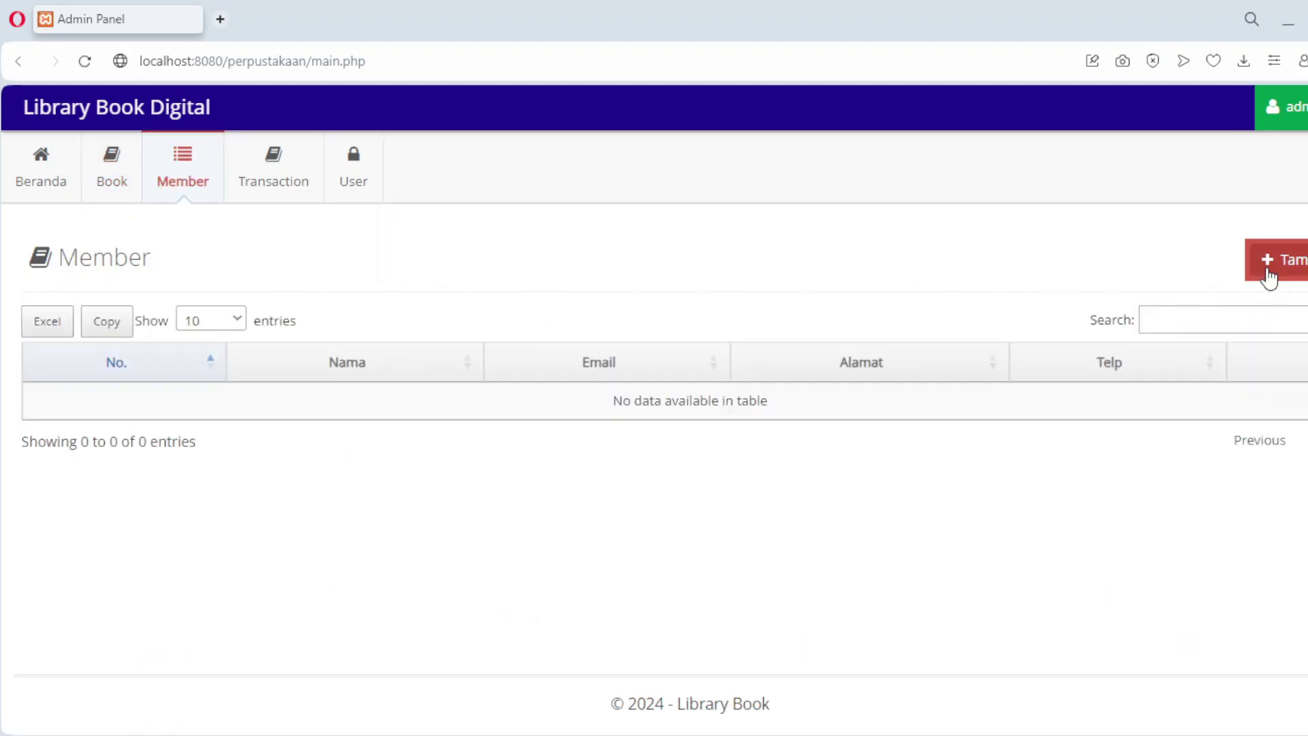
# Step: Save a new member record with the member's name, e-mail, address and phone number, then open another blank member form
pyautogui.click(1268, 275)
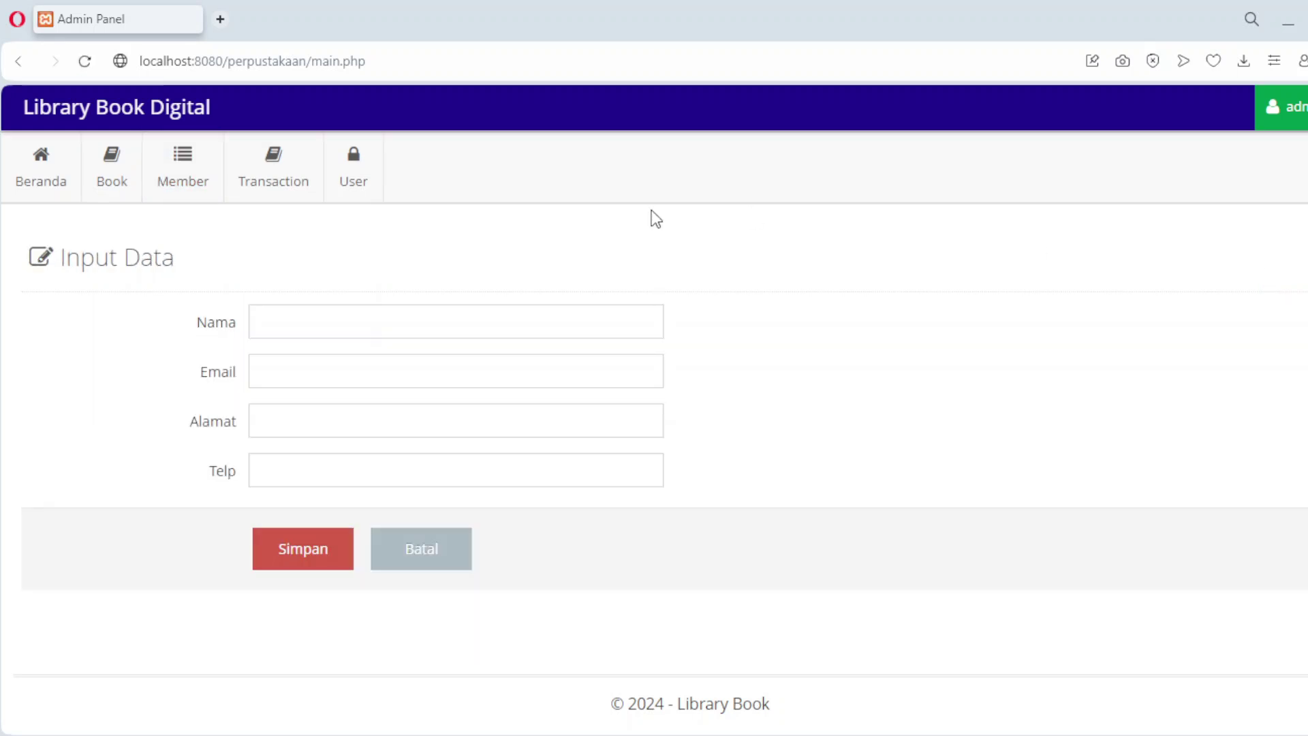
pyautogui.click(332, 324)
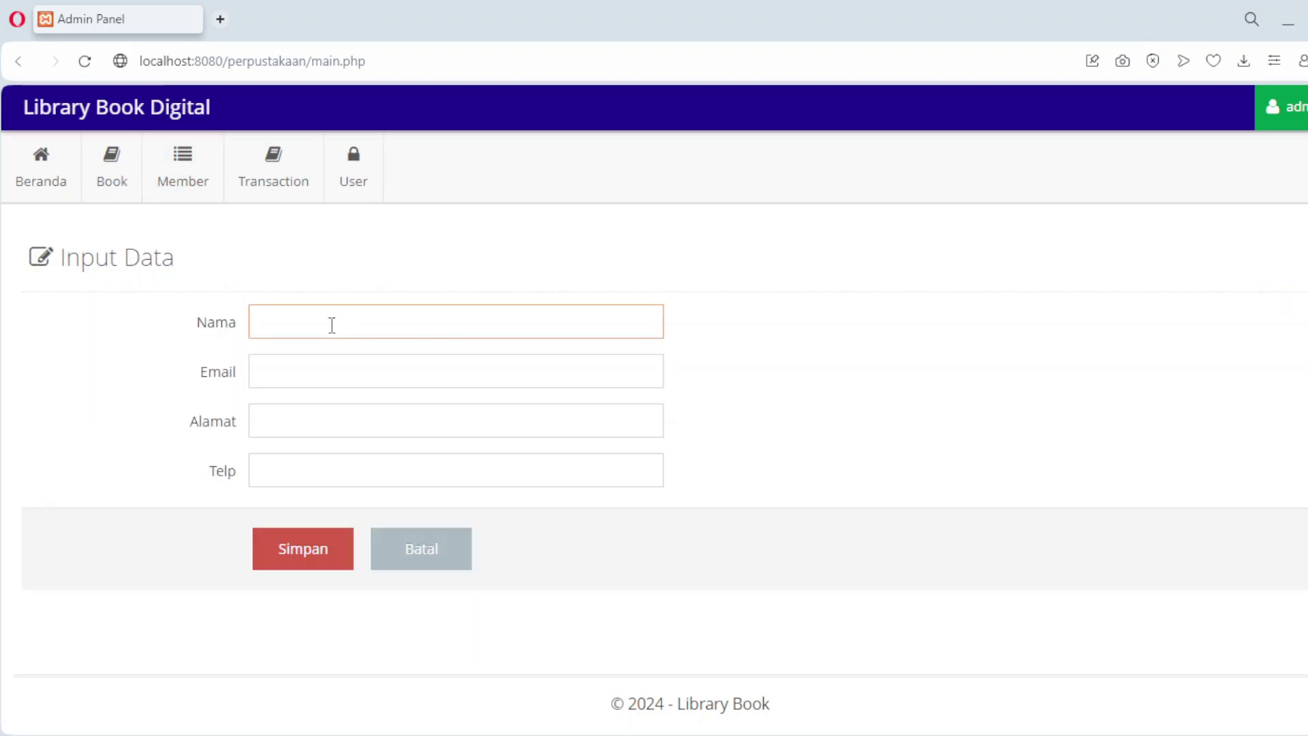
pyautogui.click(324, 371)
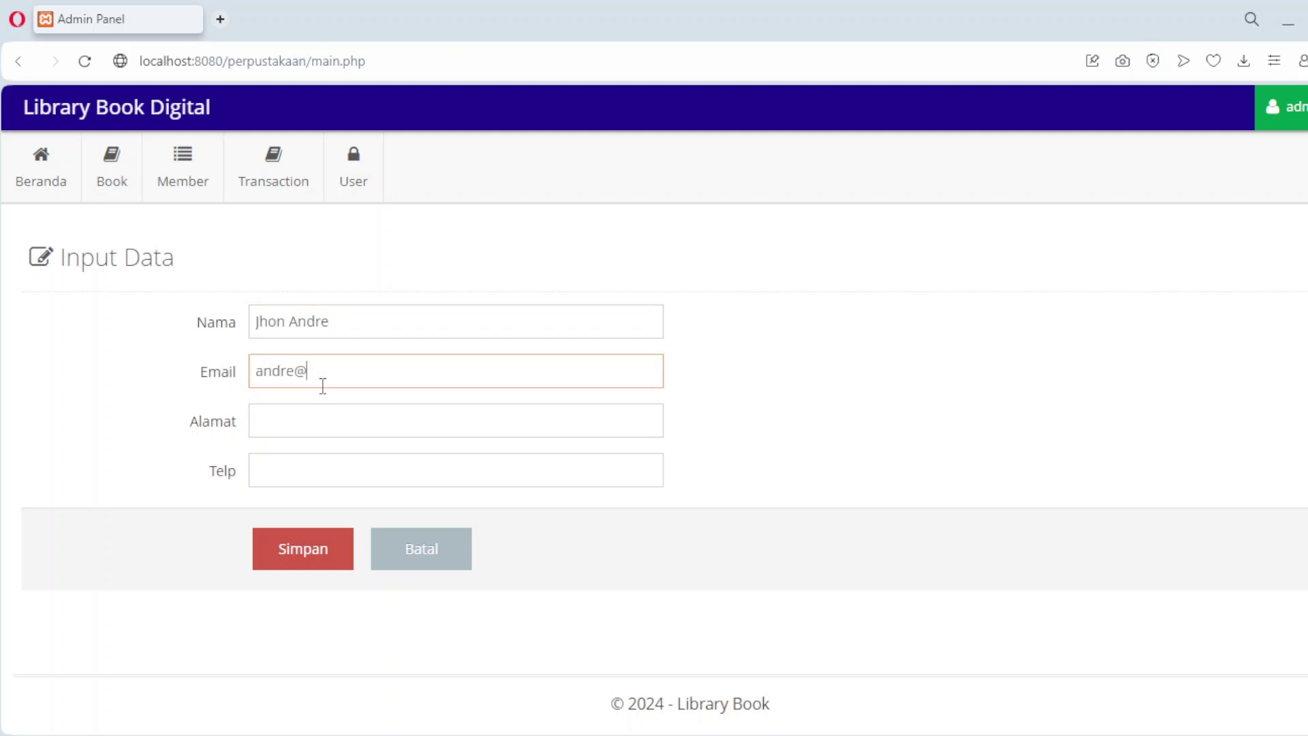
pyautogui.click(320, 433)
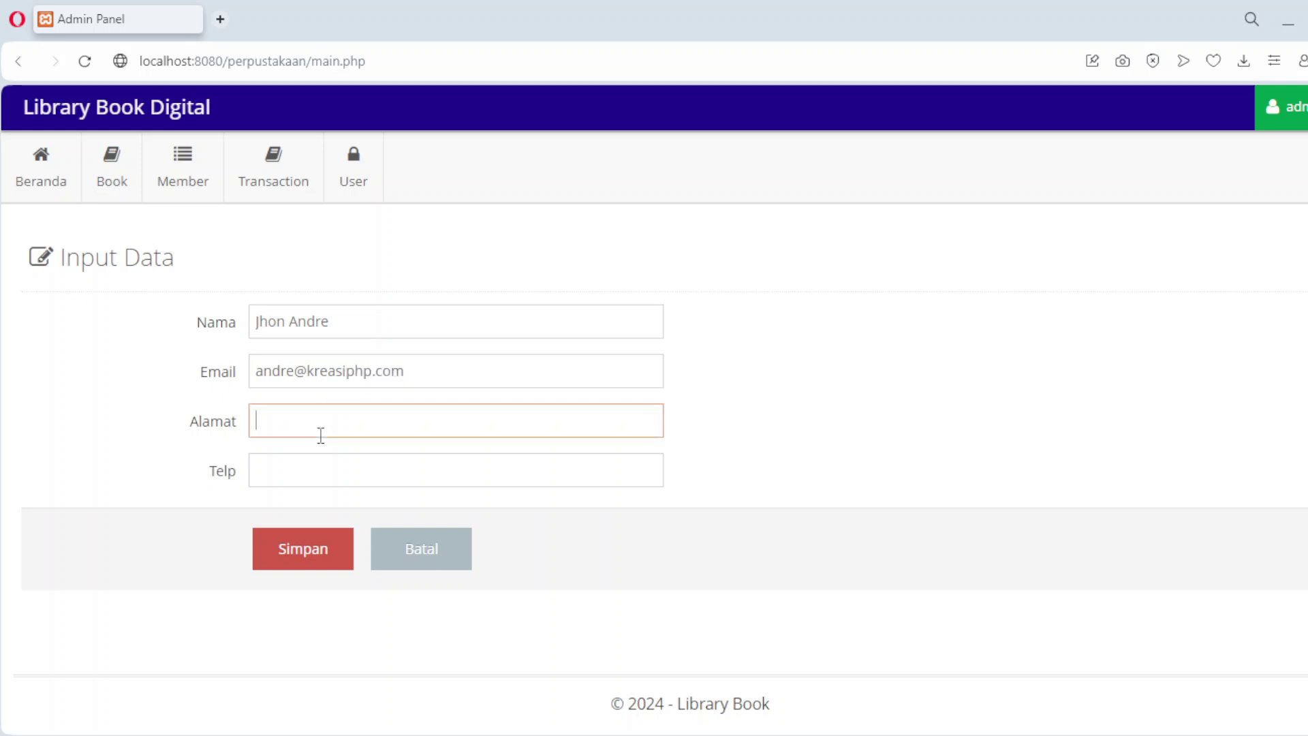
pyautogui.write('Tangerang')
pyautogui.click(319, 474)
pyautogui.write('0811')
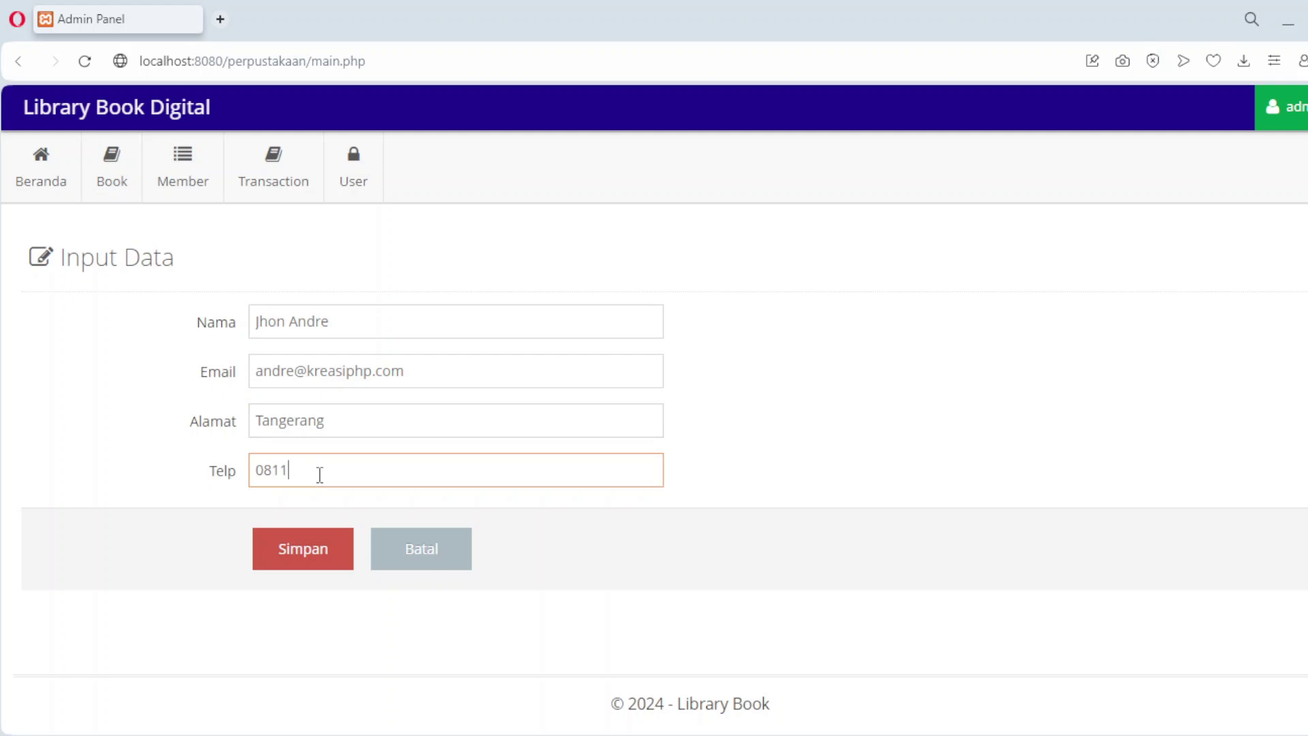
pyautogui.click(311, 550)
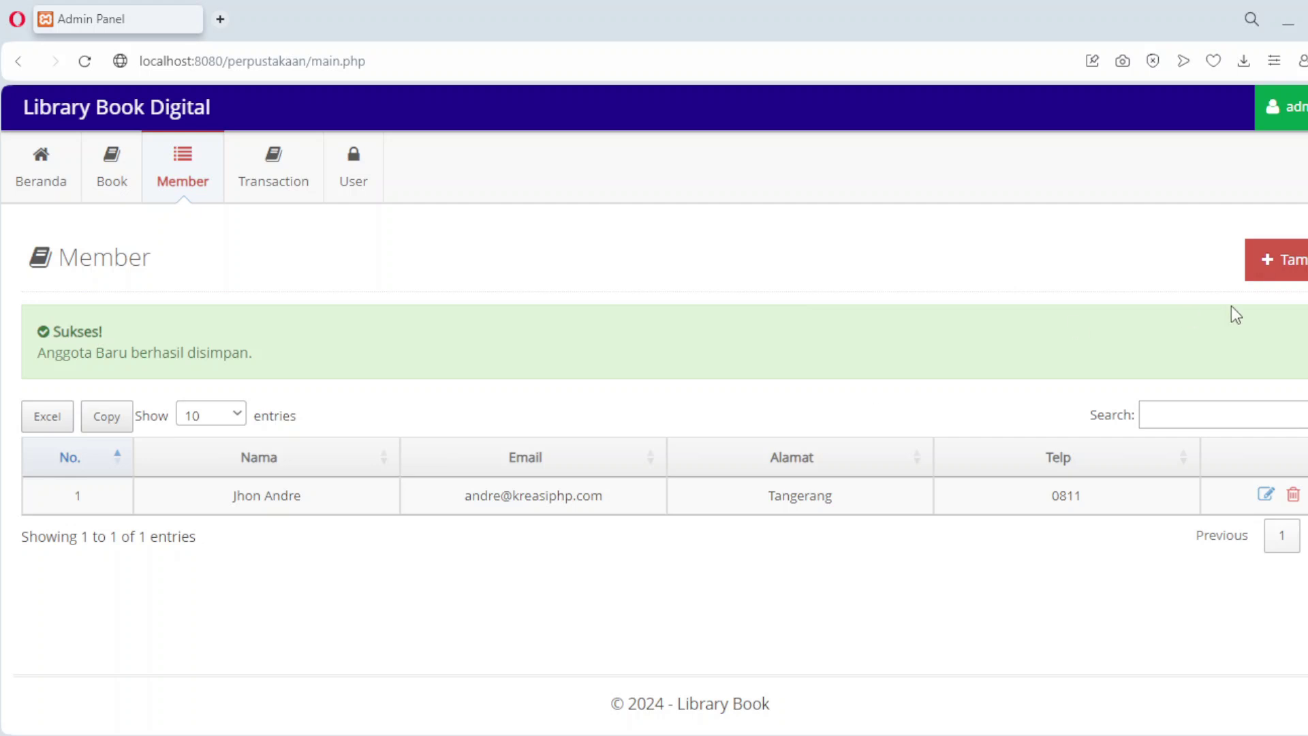
pyautogui.click(1280, 260)
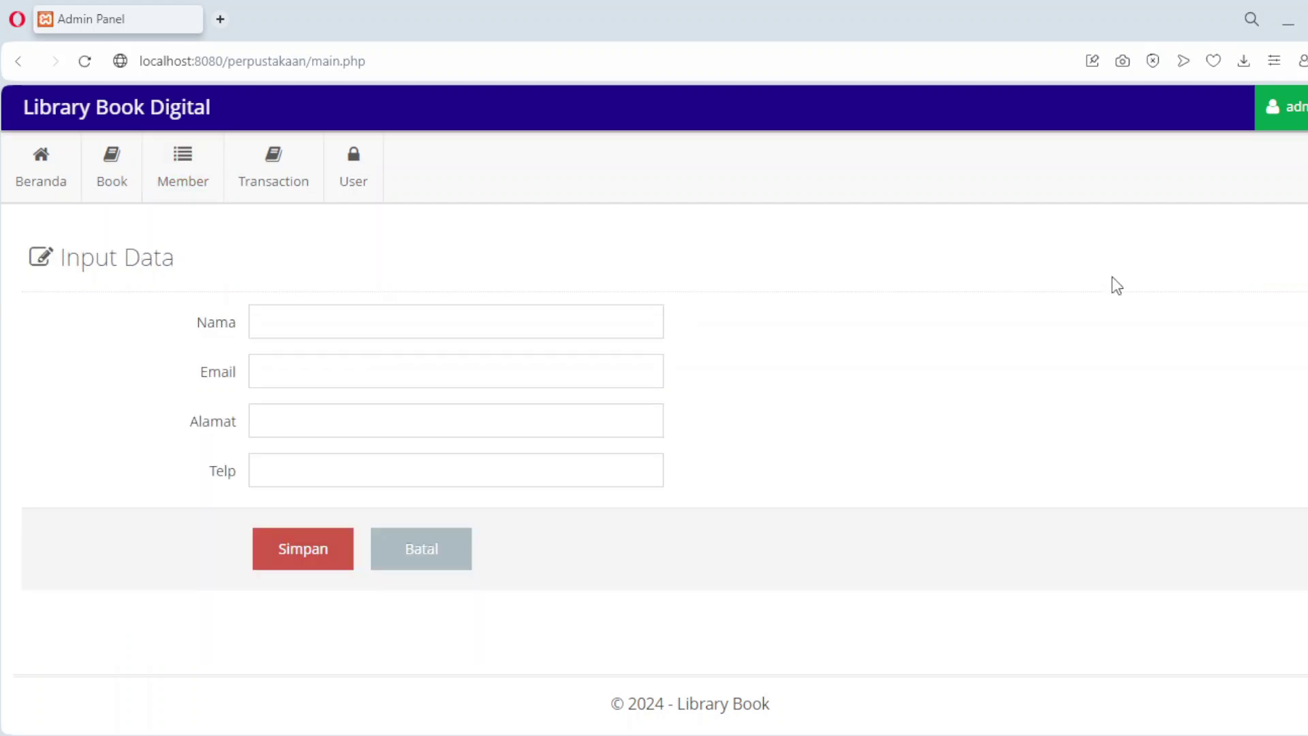
# Step: Enter the second member's name, e-mail, address and phone, save, and open a fresh member form
pyautogui.click(387, 328)
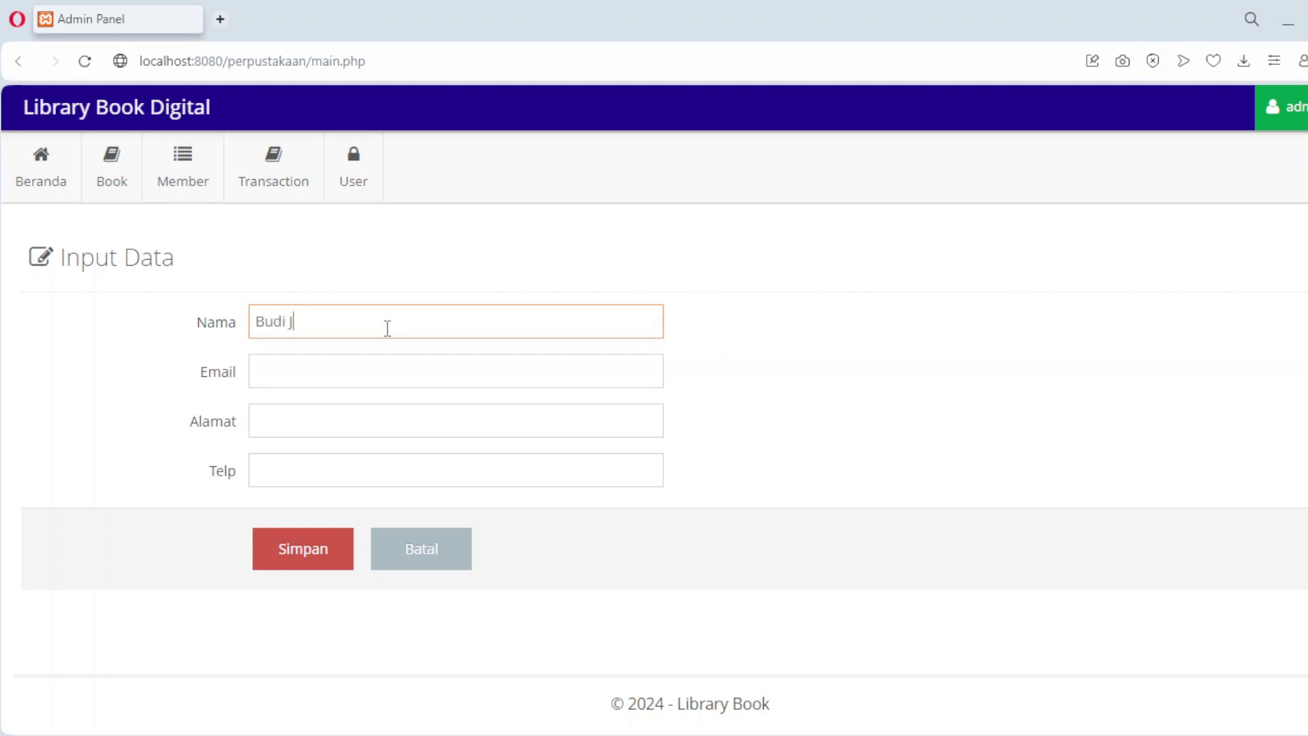
pyautogui.click(366, 376)
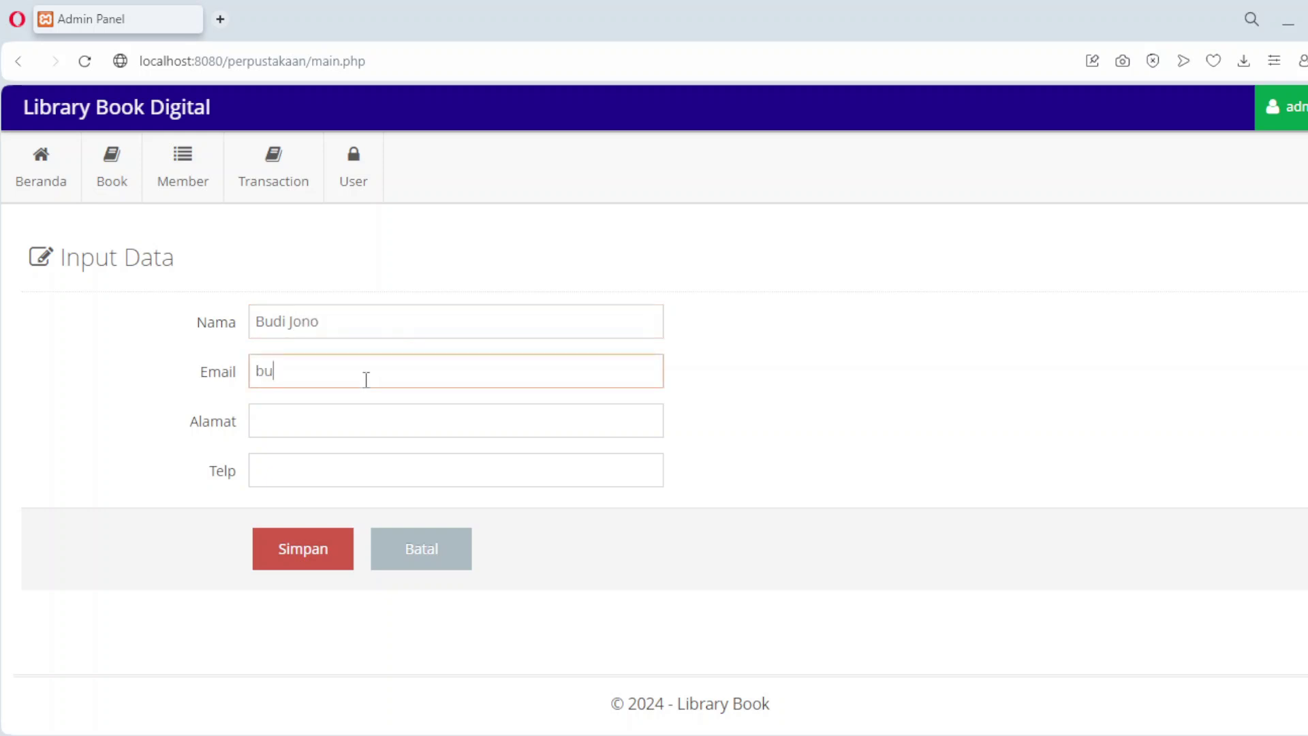
pyautogui.press('Tab')
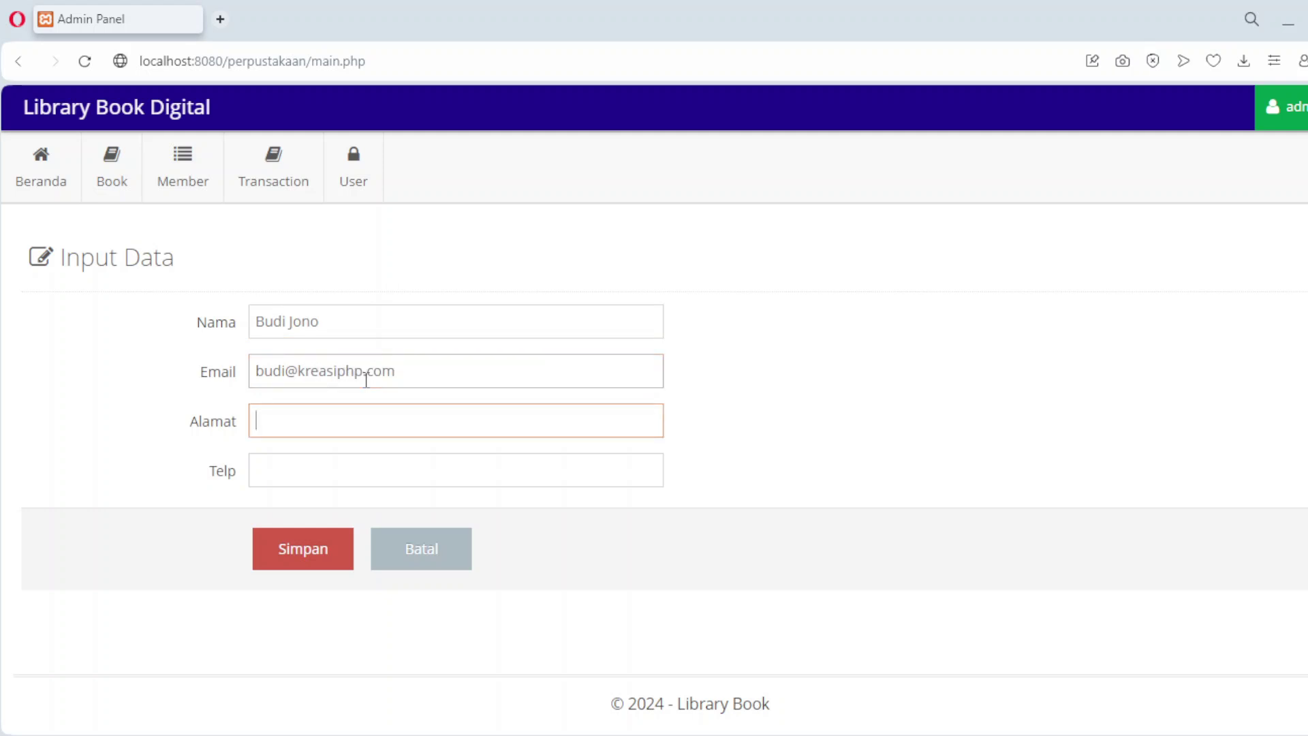
pyautogui.write('Cibinong')
pyautogui.click(360, 461)
pyautogui.write('0811')
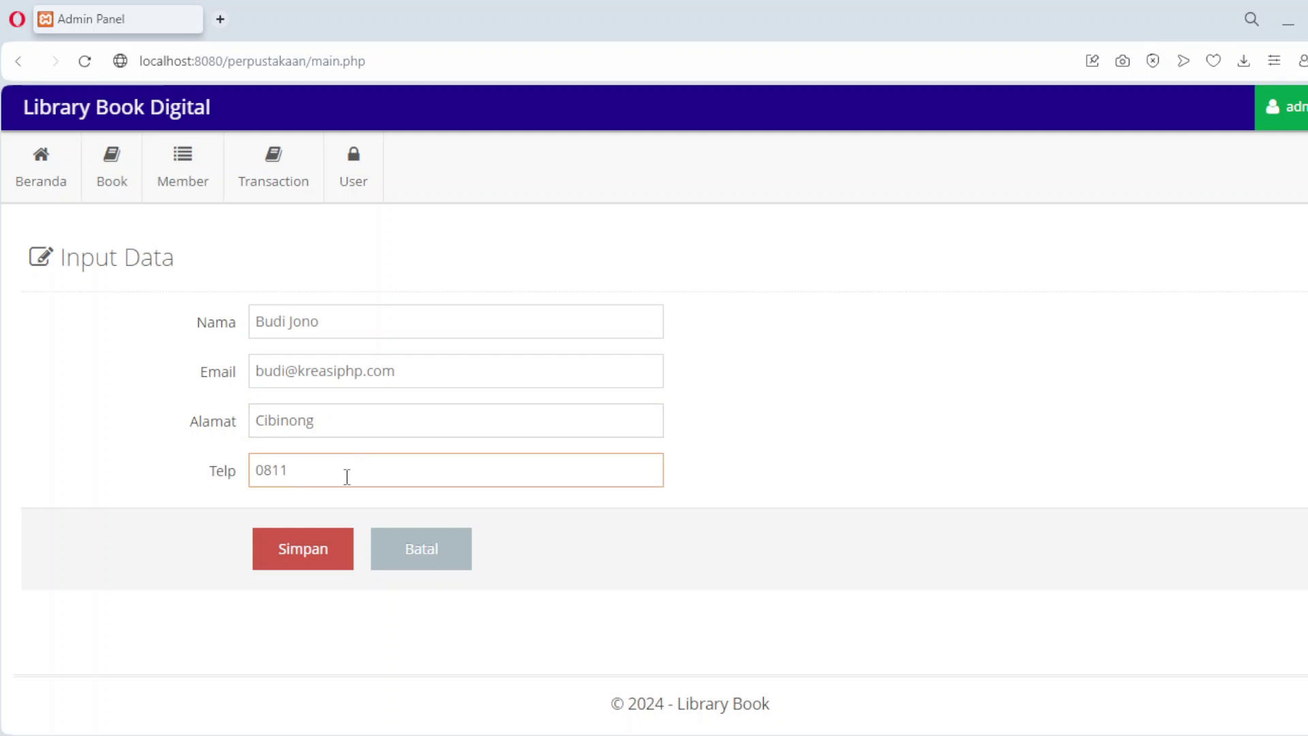
pyautogui.click(323, 547)
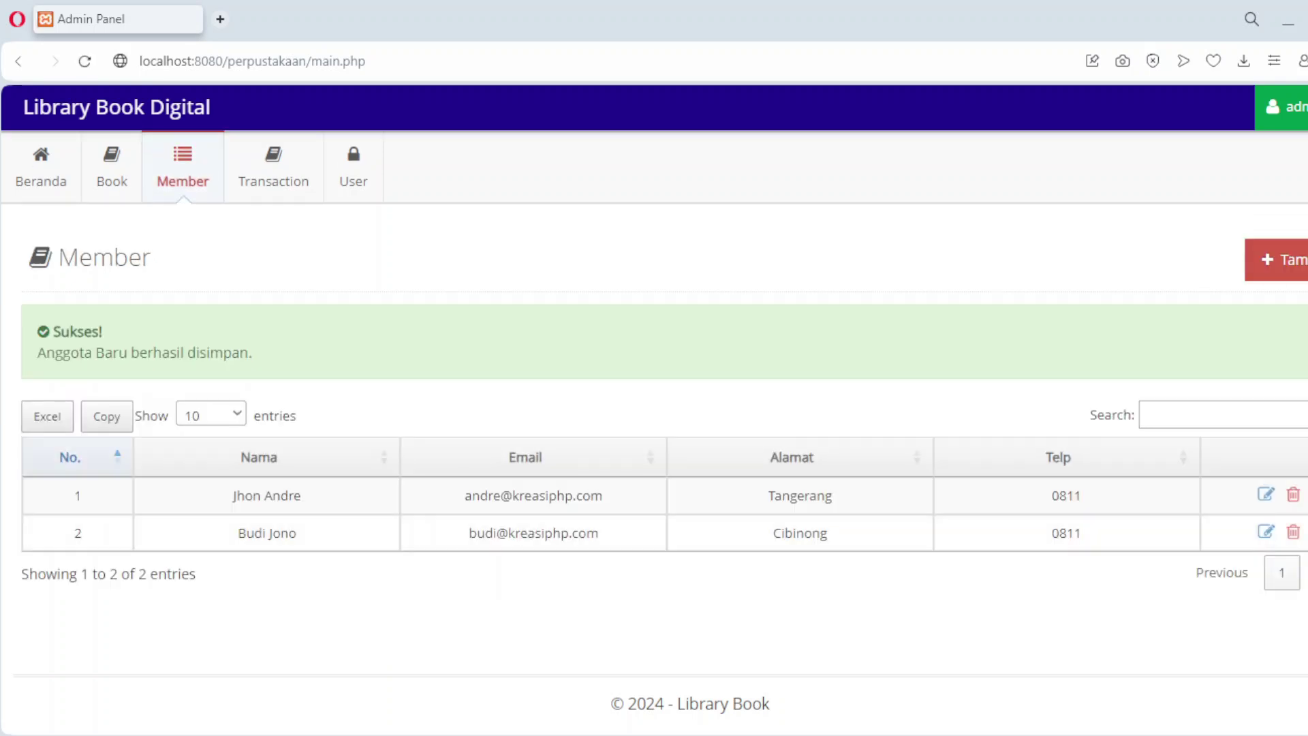
pyautogui.click(1284, 265)
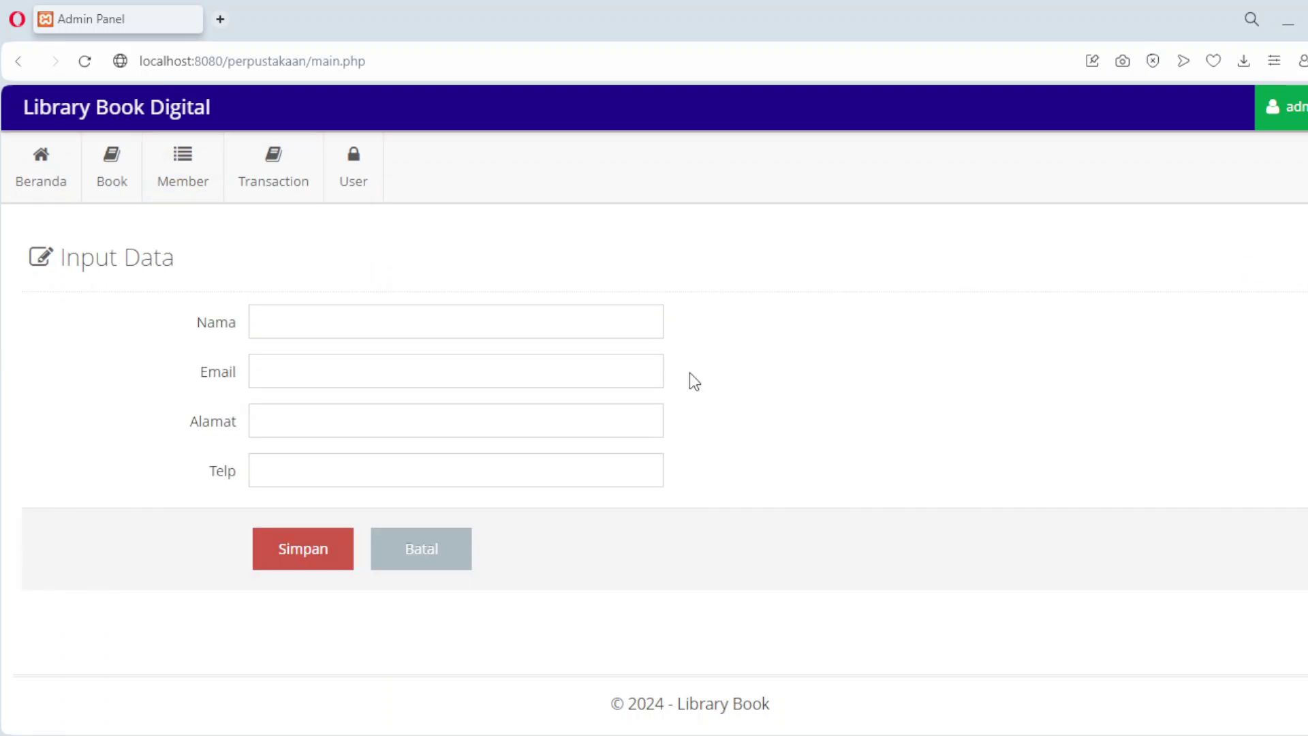
# Step: Fill in the third member's name, e-mail, address and phone number and save the record
pyautogui.click(388, 315)
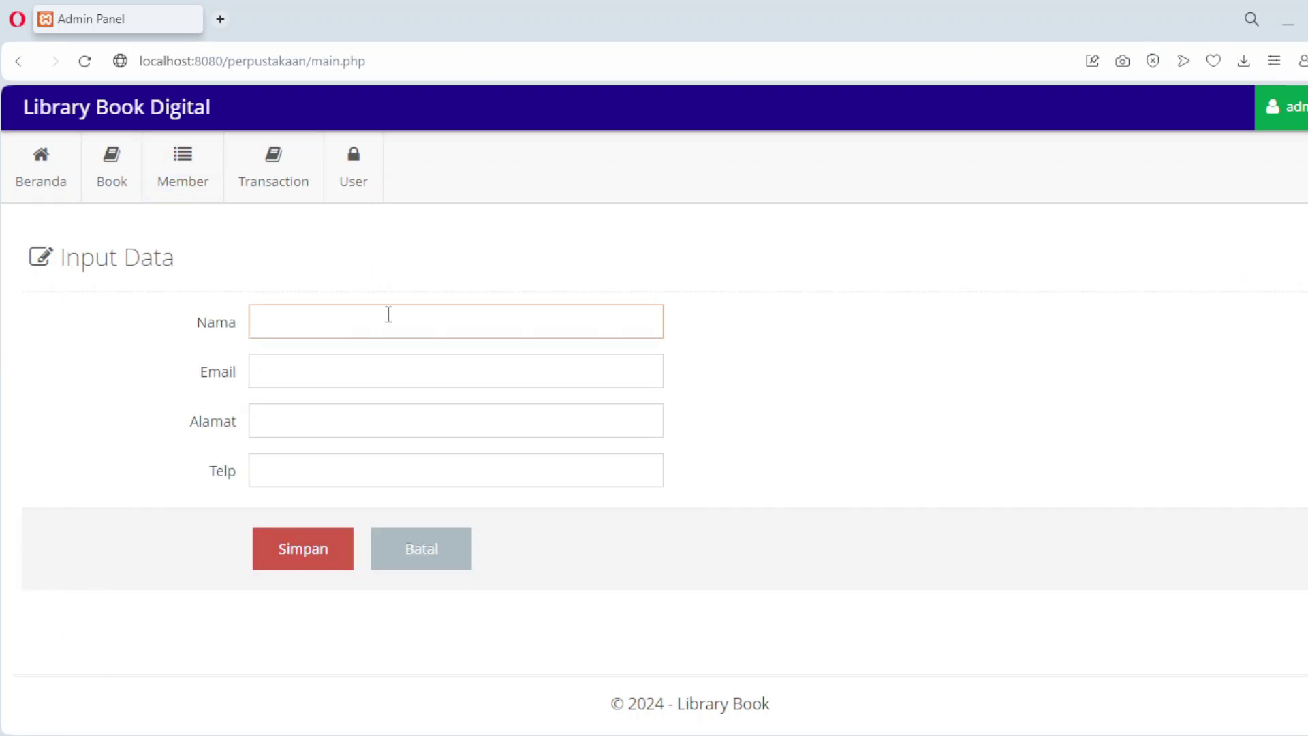
pyautogui.write('Dewi')
pyautogui.press('Tab')
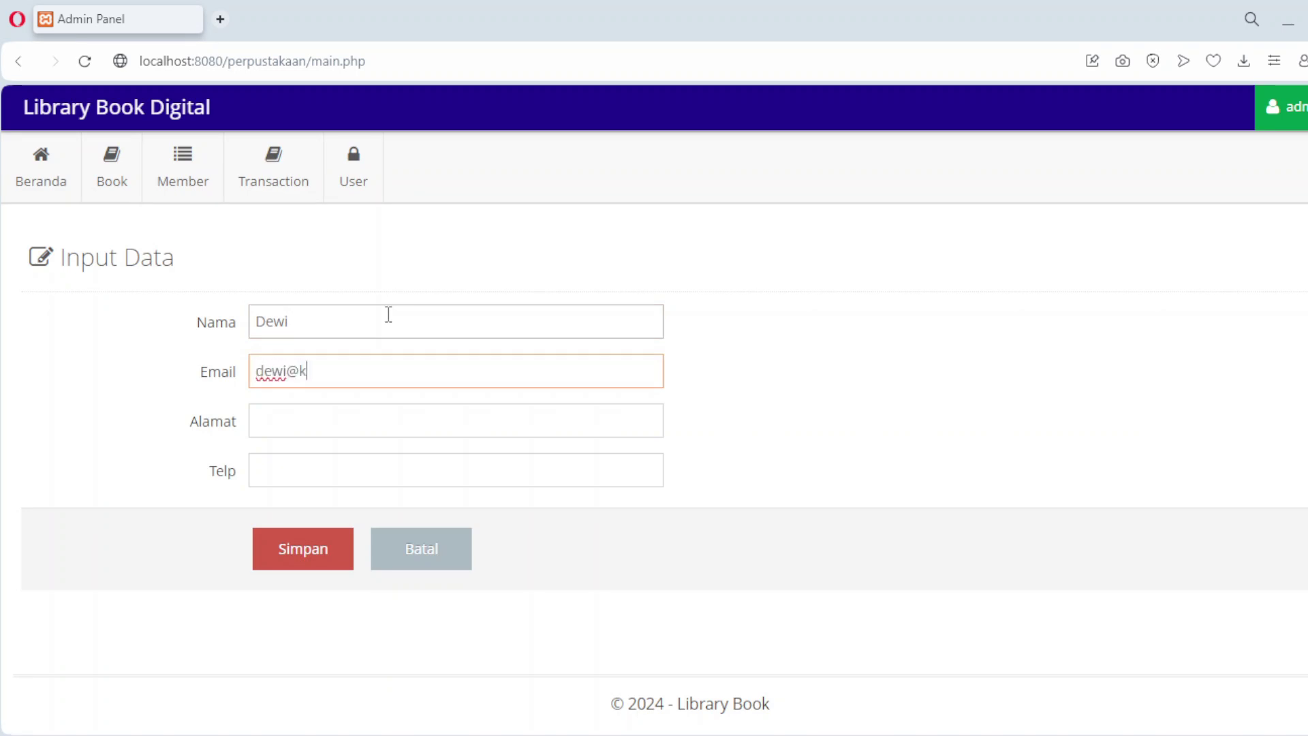
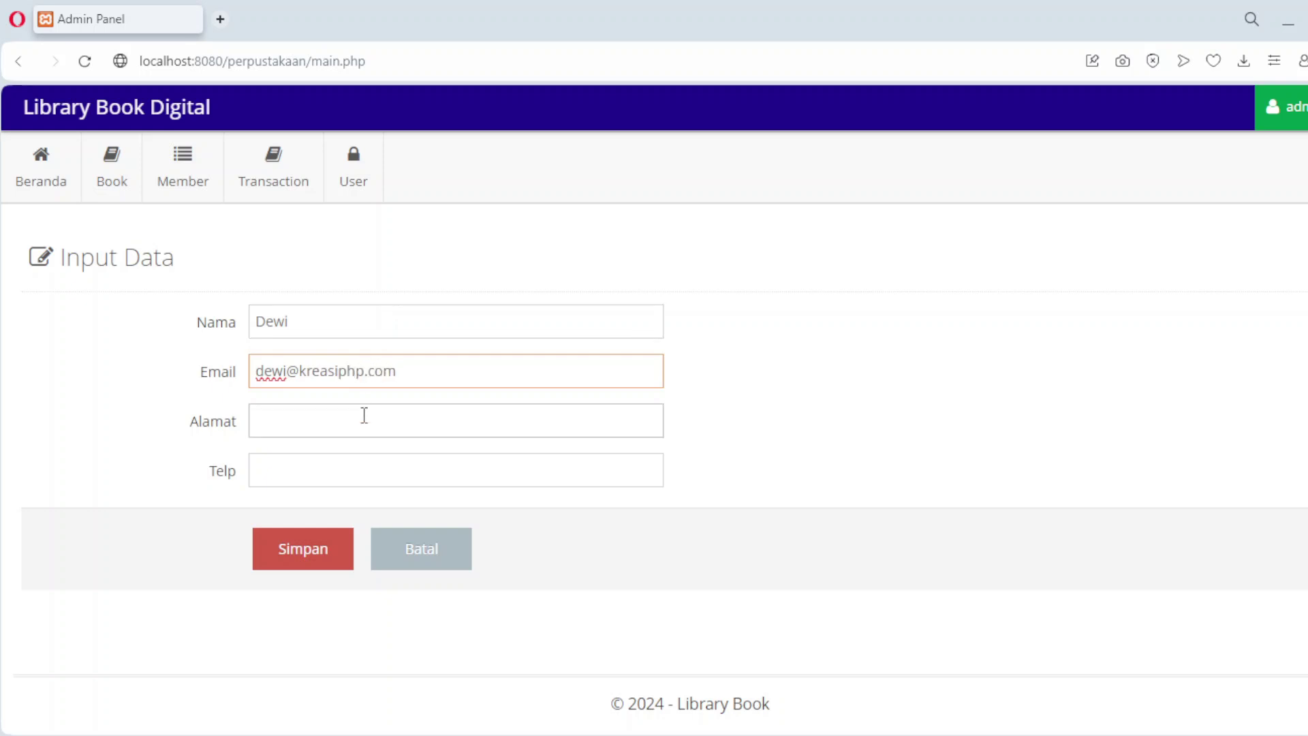
pyautogui.click(363, 425)
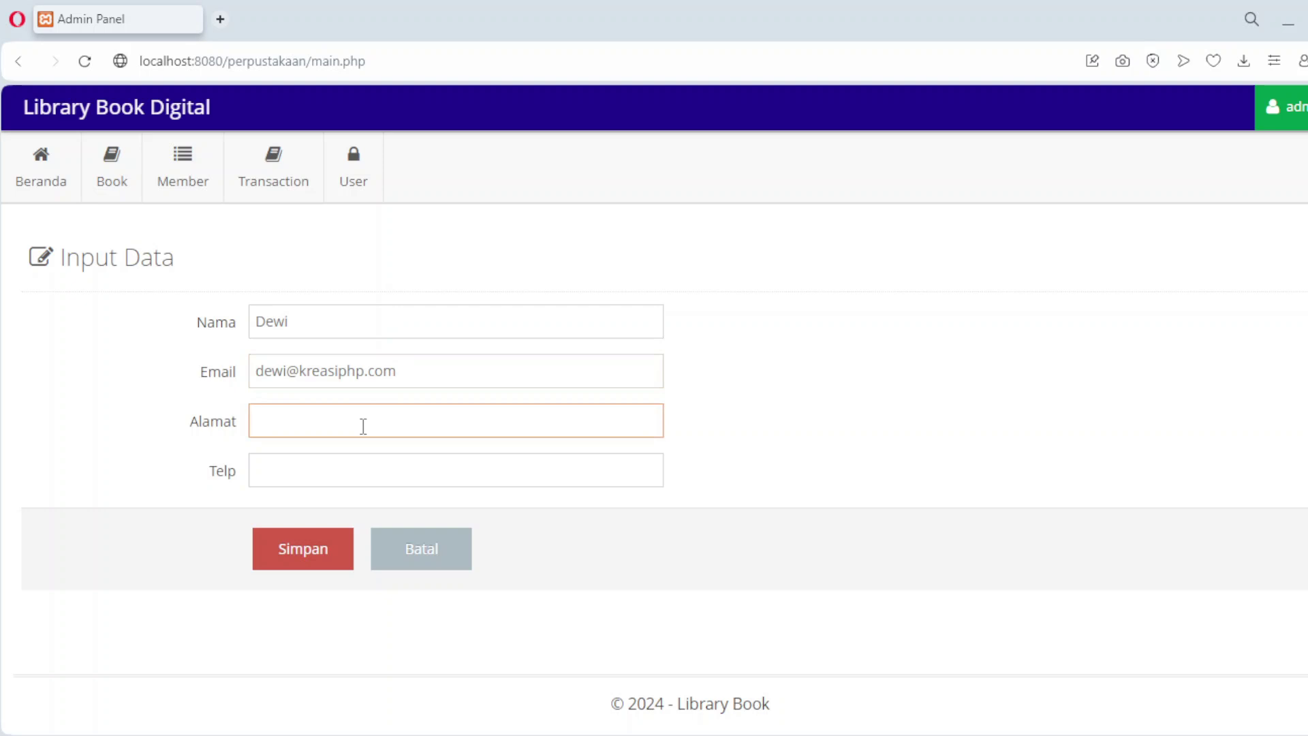
pyautogui.write('Bekasi')
pyautogui.click(344, 484)
pyautogui.write('0811')
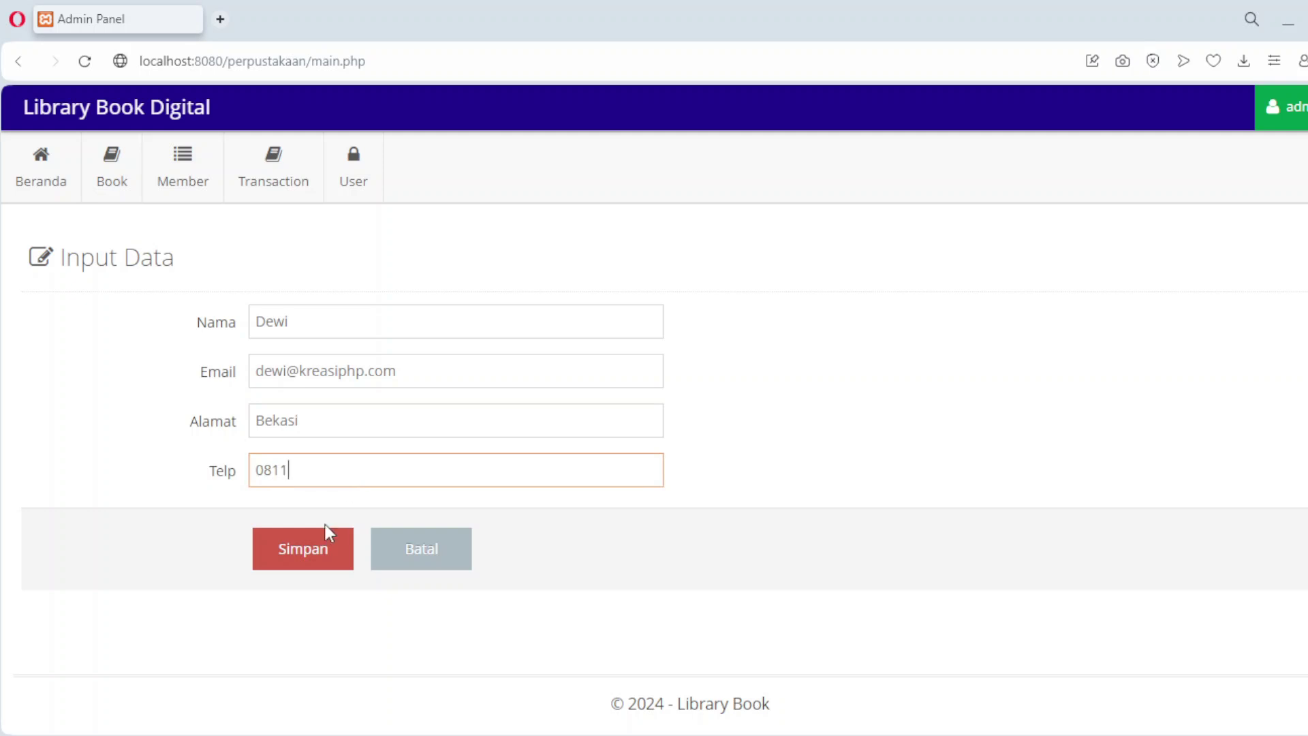
pyautogui.click(312, 551)
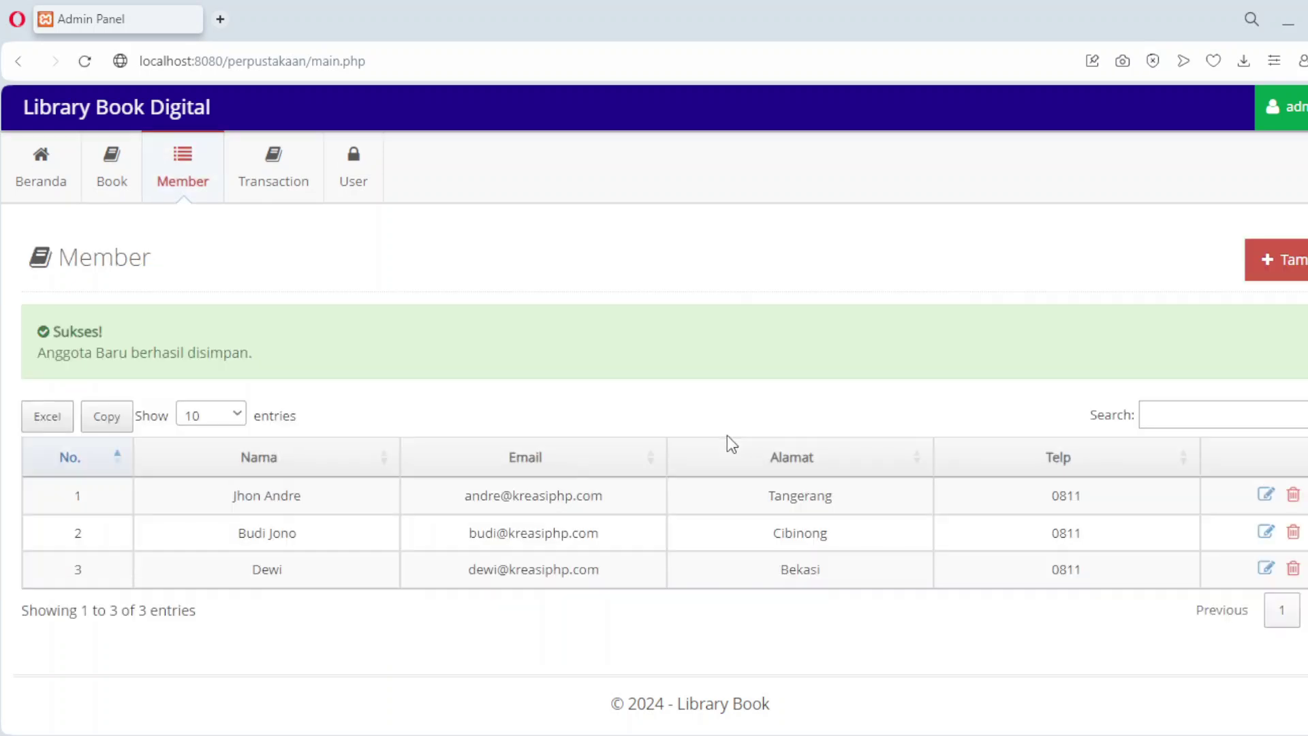
# Step: Create a fourth member record with name, e-mail, address and phone, and save it
pyautogui.click(1292, 261)
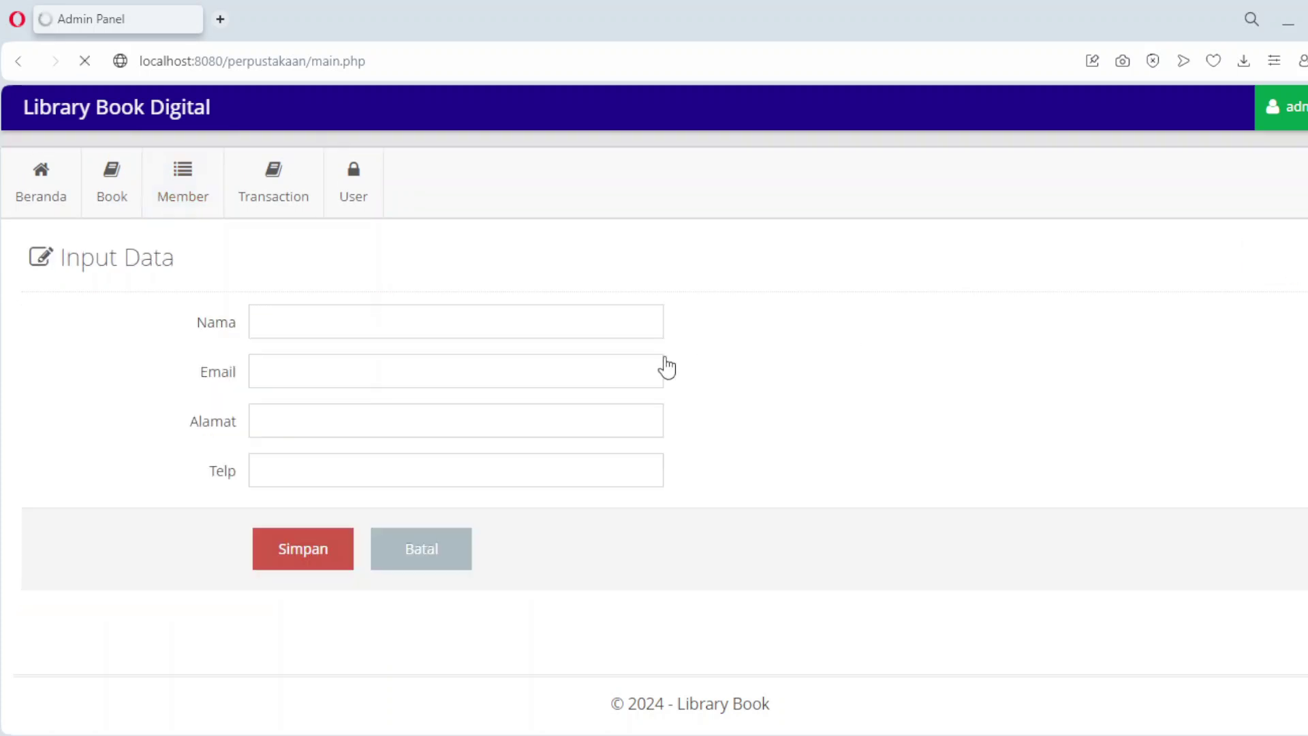
pyautogui.write('Cuplis')
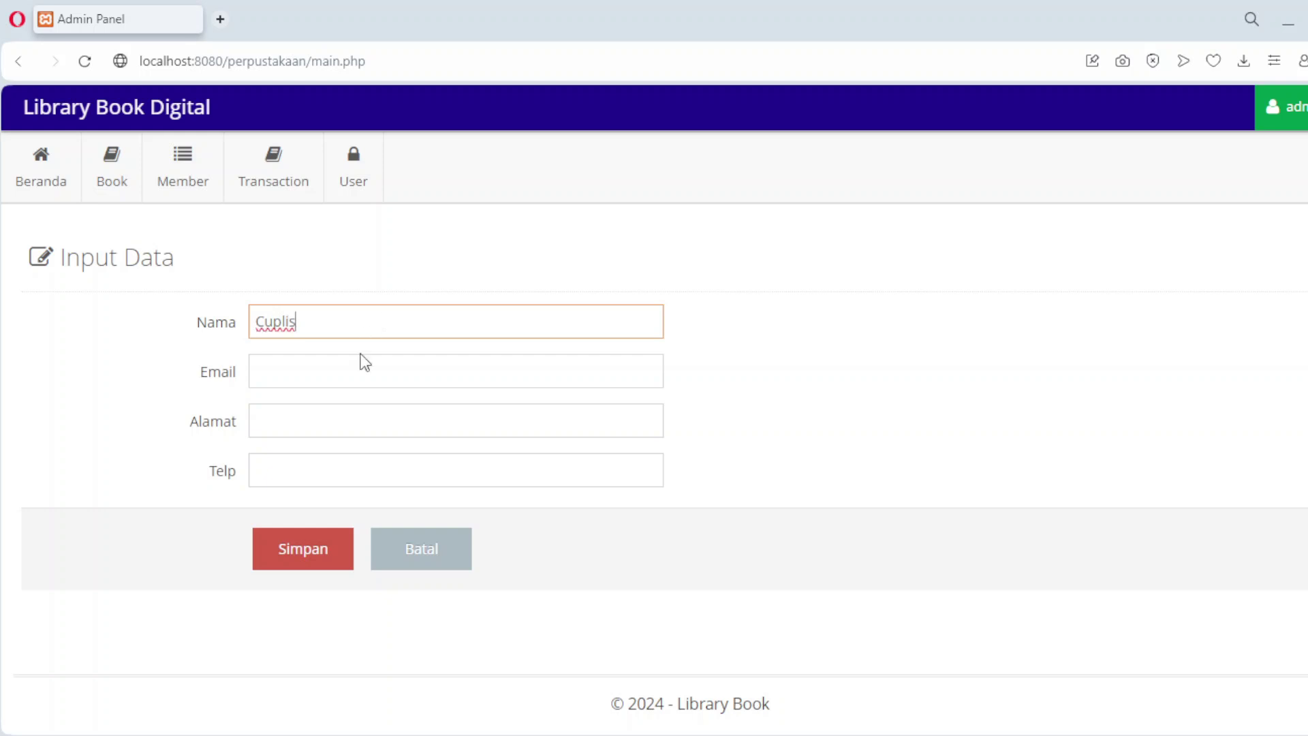
pyautogui.click(340, 379)
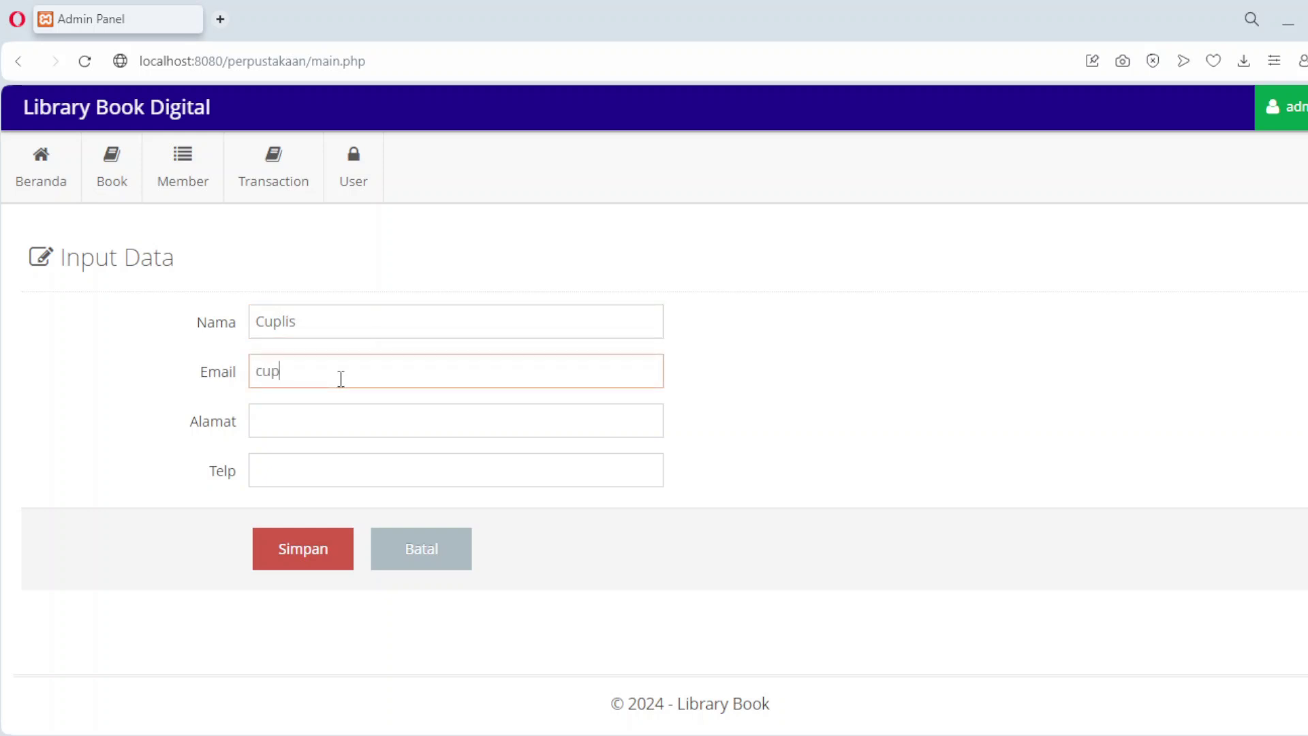
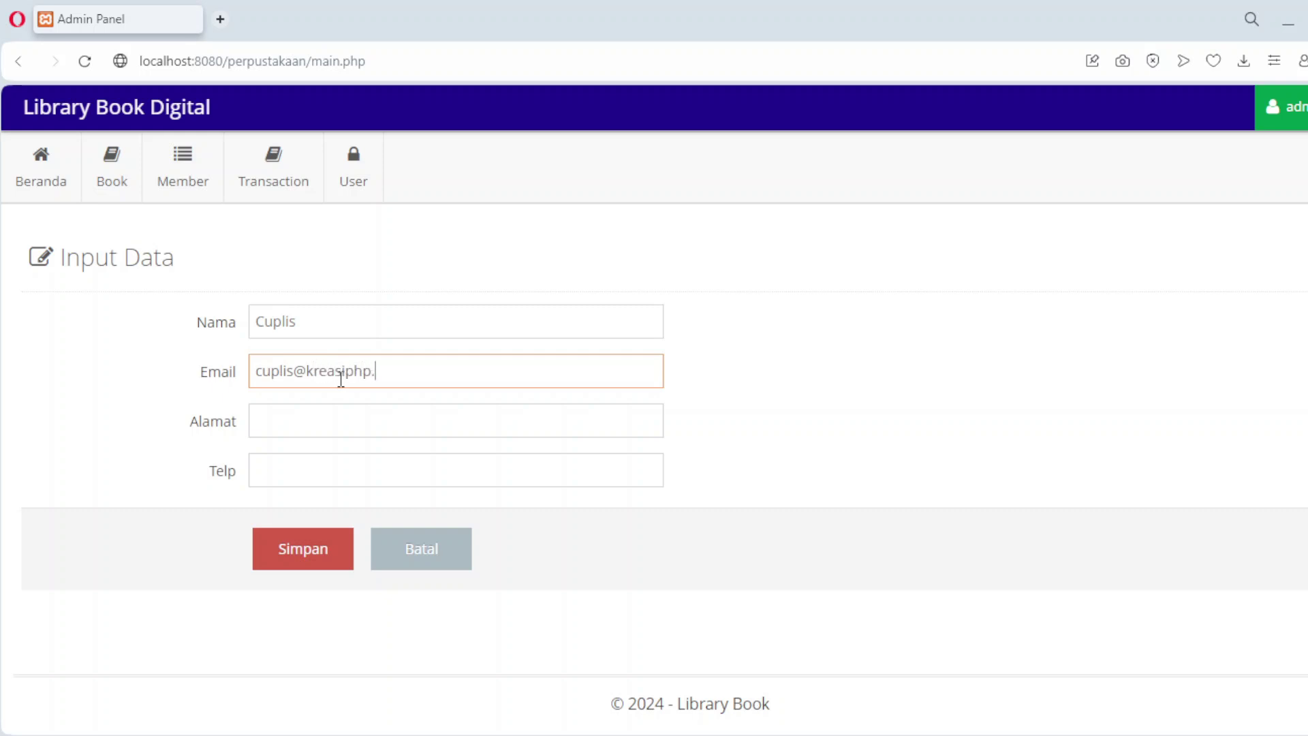
pyautogui.press('Tab')
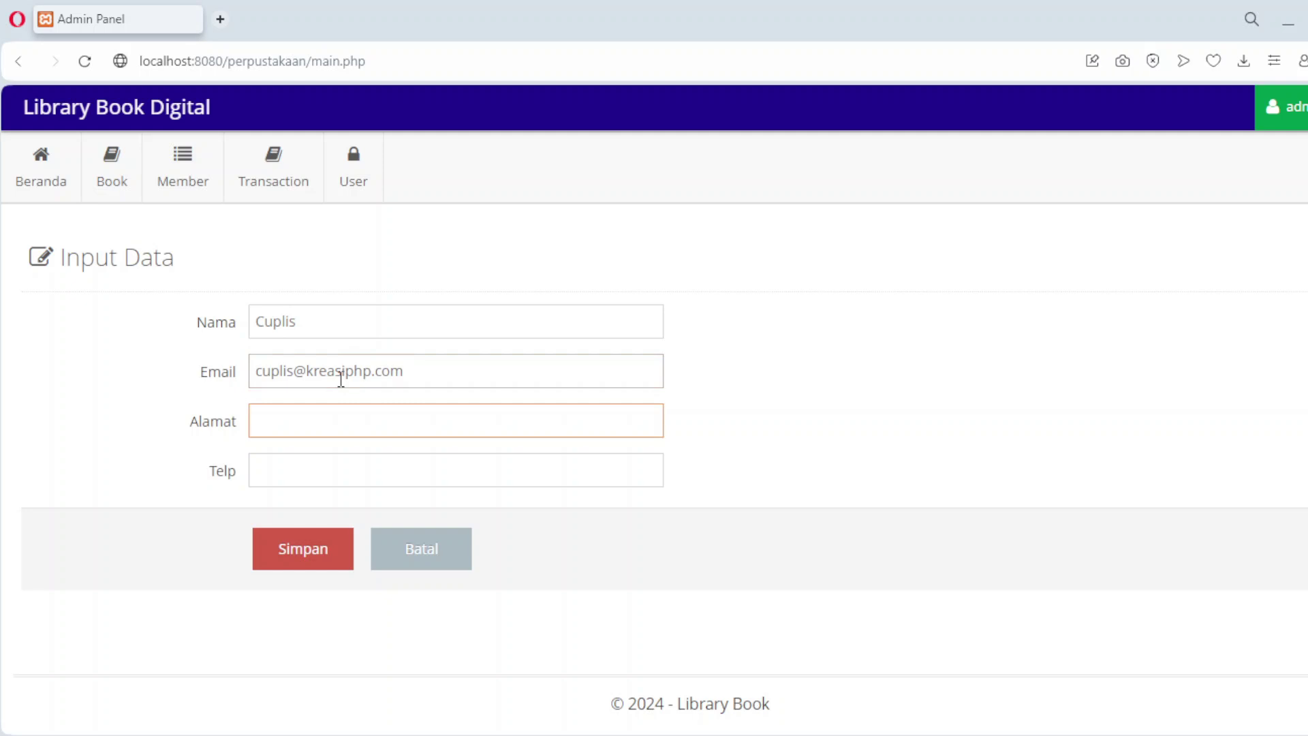
pyautogui.write('Banten')
pyautogui.click(347, 484)
pyautogui.write('0811')
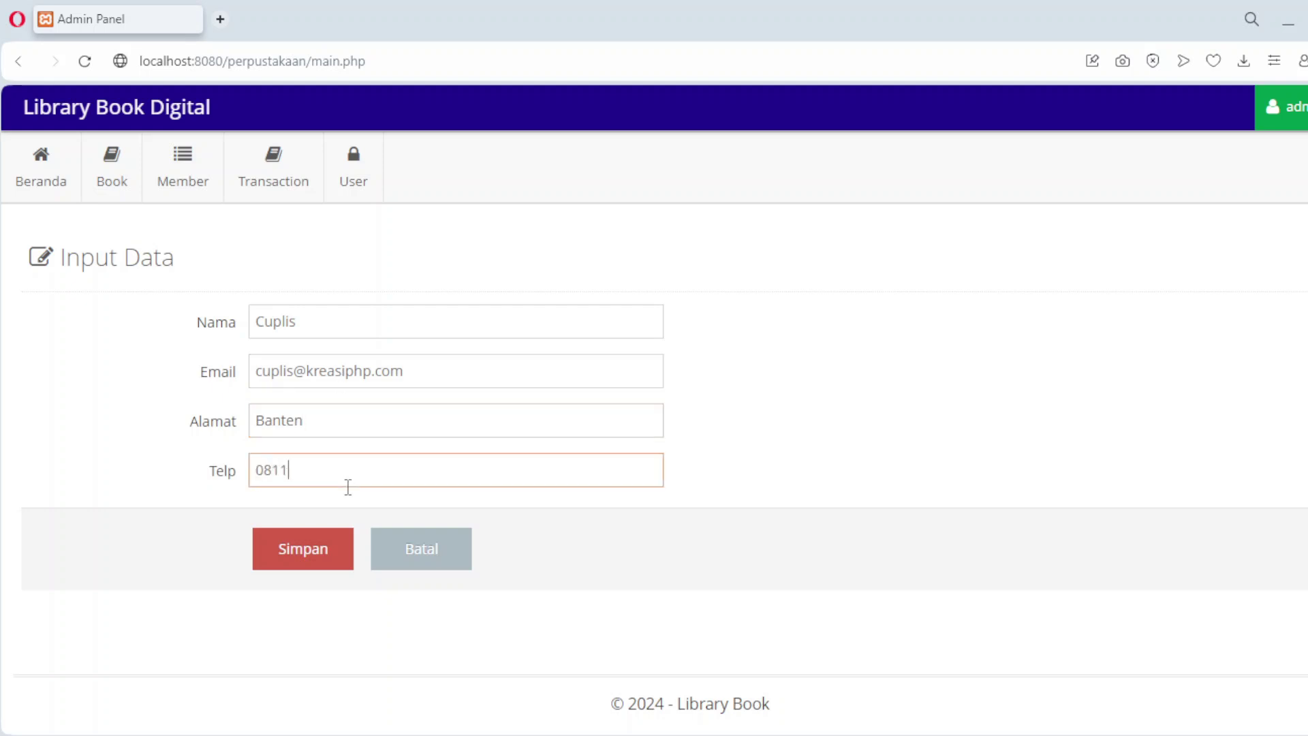
pyautogui.click(310, 564)
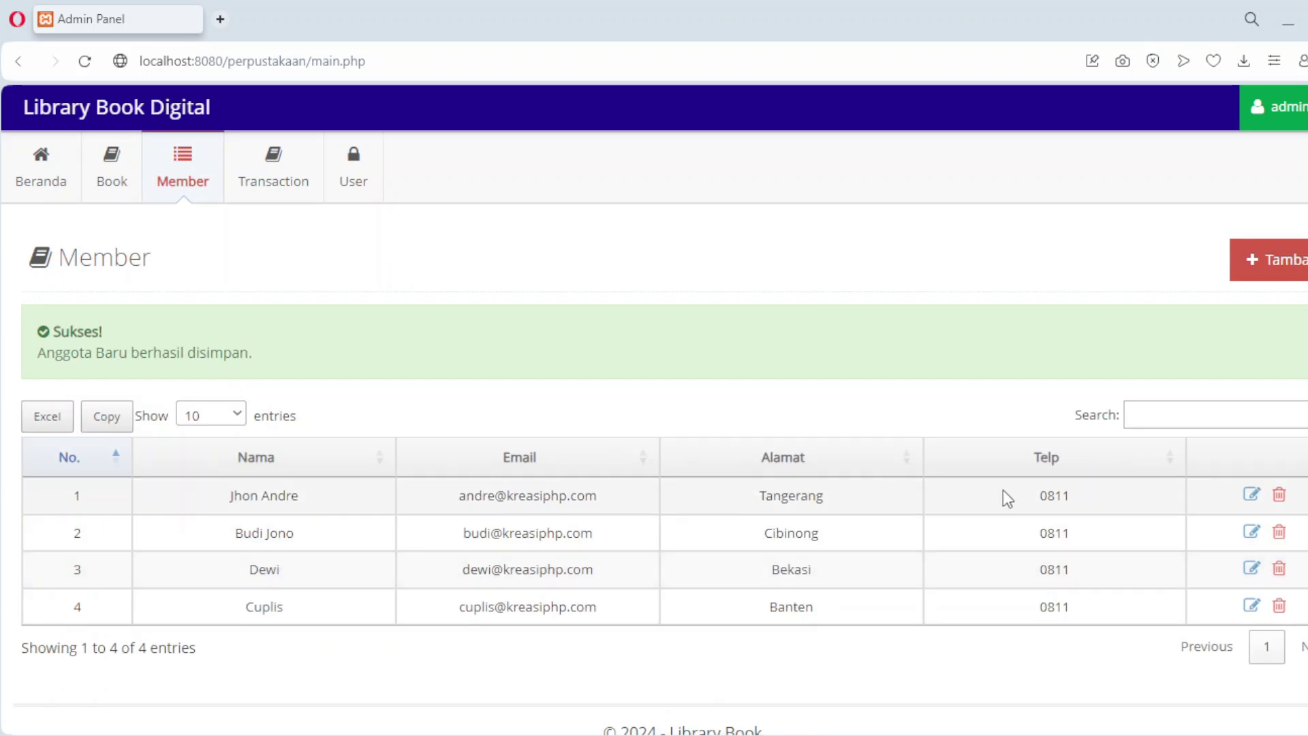
# Step: Edit member row 1, add an extra word to its address, and save the change
pyautogui.click(1252, 494)
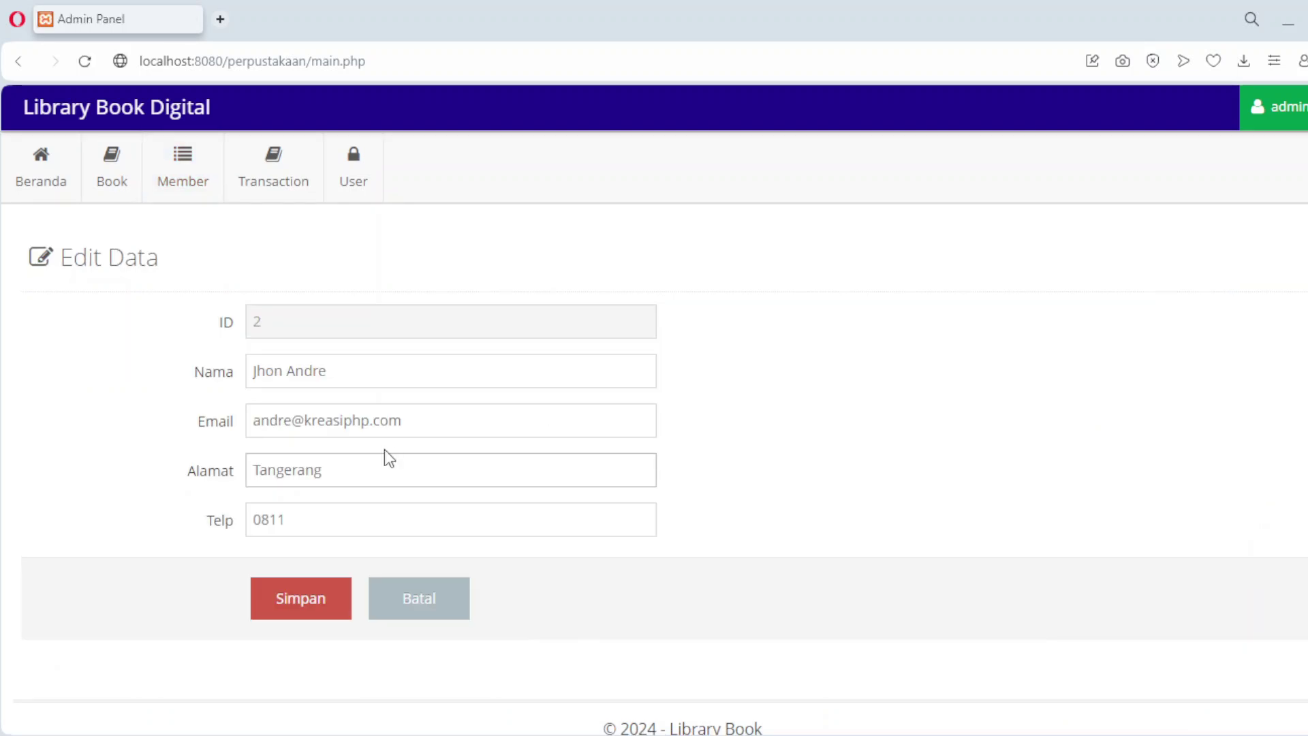
pyautogui.click(357, 472)
pyautogui.write('Selatan')
pyautogui.click(296, 616)
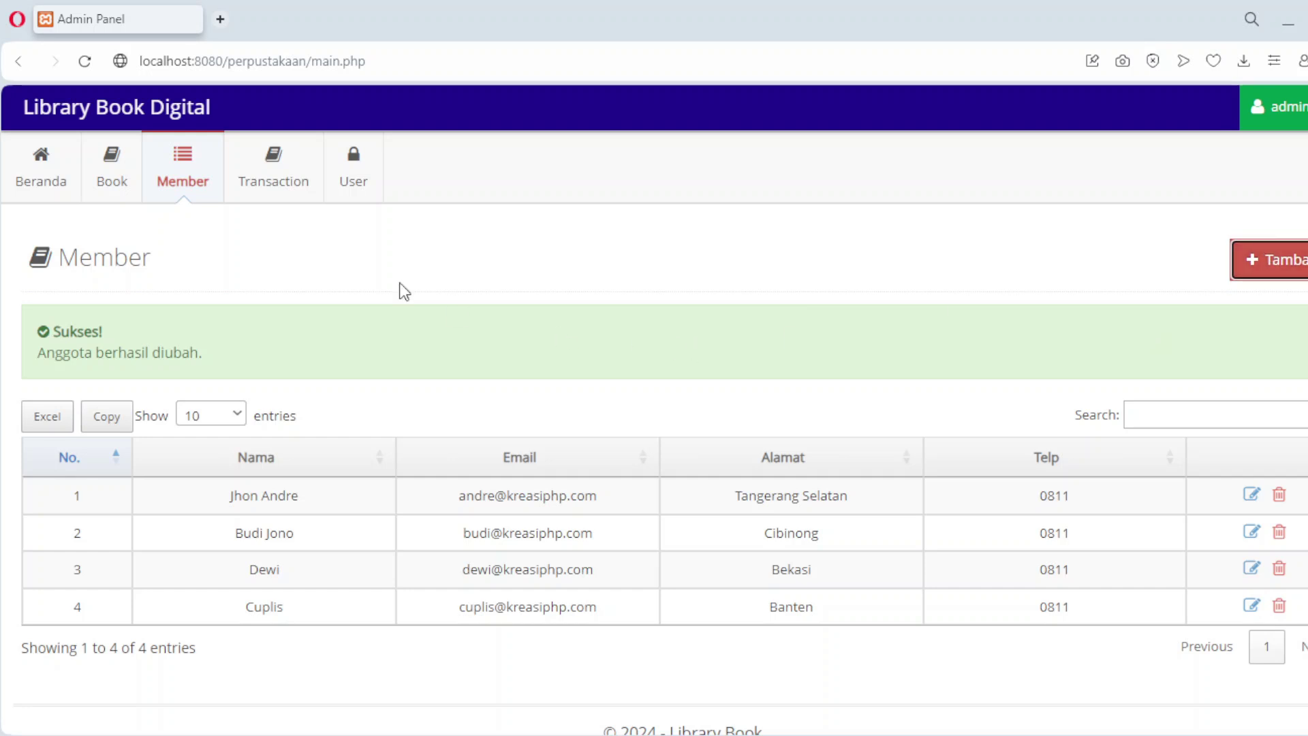
# Step: Add a placeholder member with 'xxx' in the name, e-mail, address and phone fields
pyautogui.click(1292, 265)
pyautogui.click(445, 337)
pyautogui.write('xxx')
pyautogui.click(406, 359)
pyautogui.write('xxx')
pyautogui.click(377, 416)
pyautogui.write('xxx')
pyautogui.click(362, 463)
pyautogui.write('xxx')
pyautogui.click(338, 544)
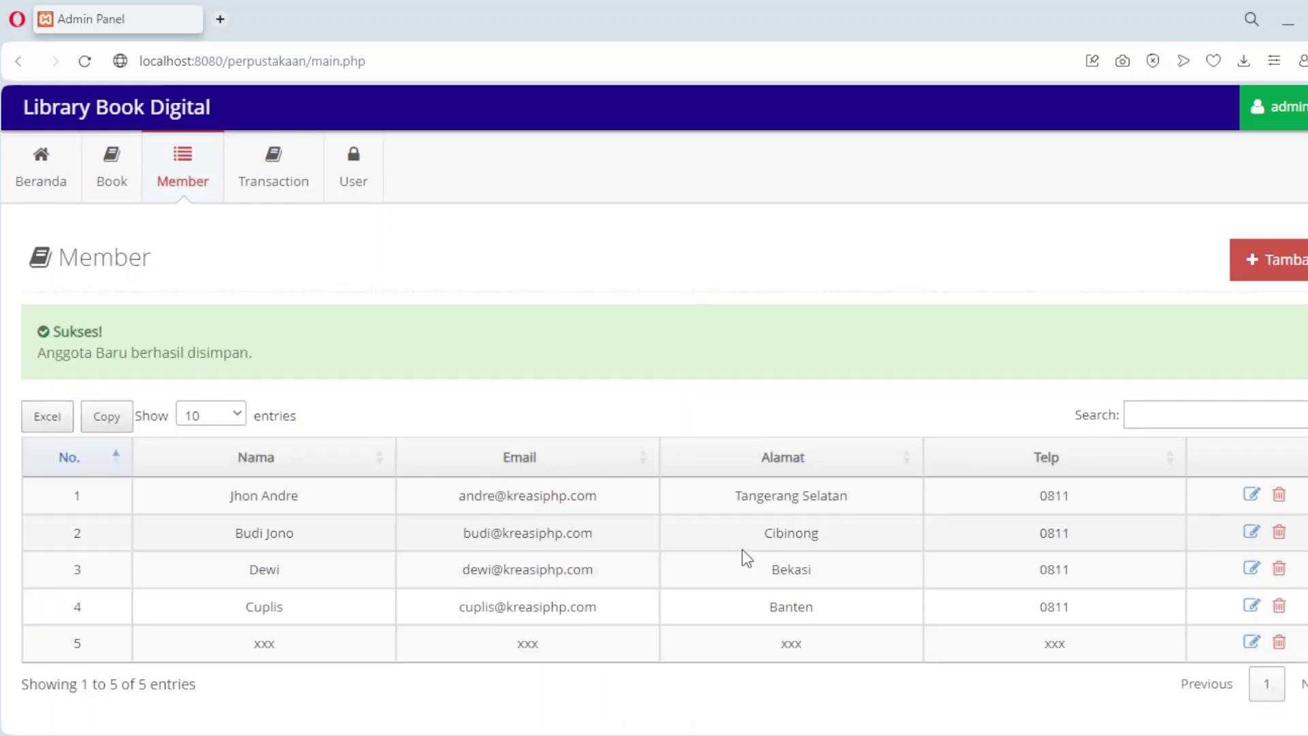
# Step: Delete the placeholder member in row 5 and confirm the deletion
pyautogui.click(1278, 644)
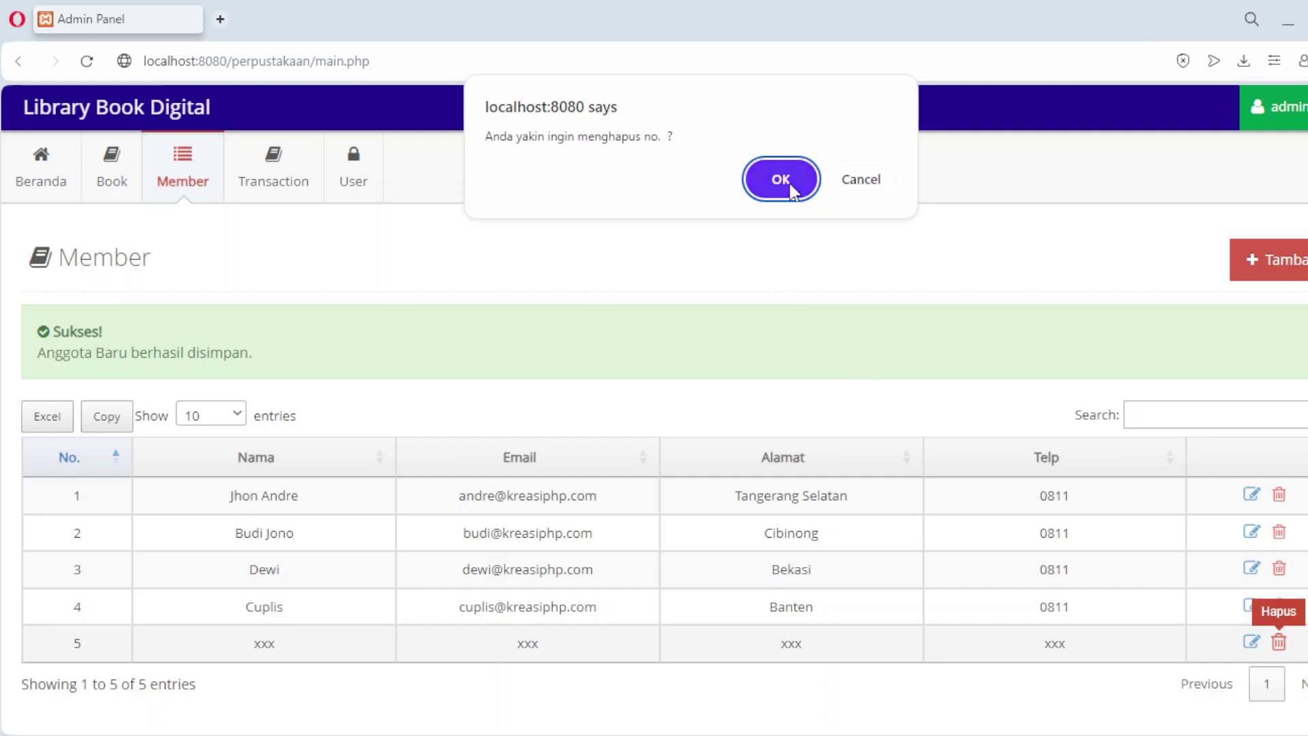
pyautogui.click(781, 180)
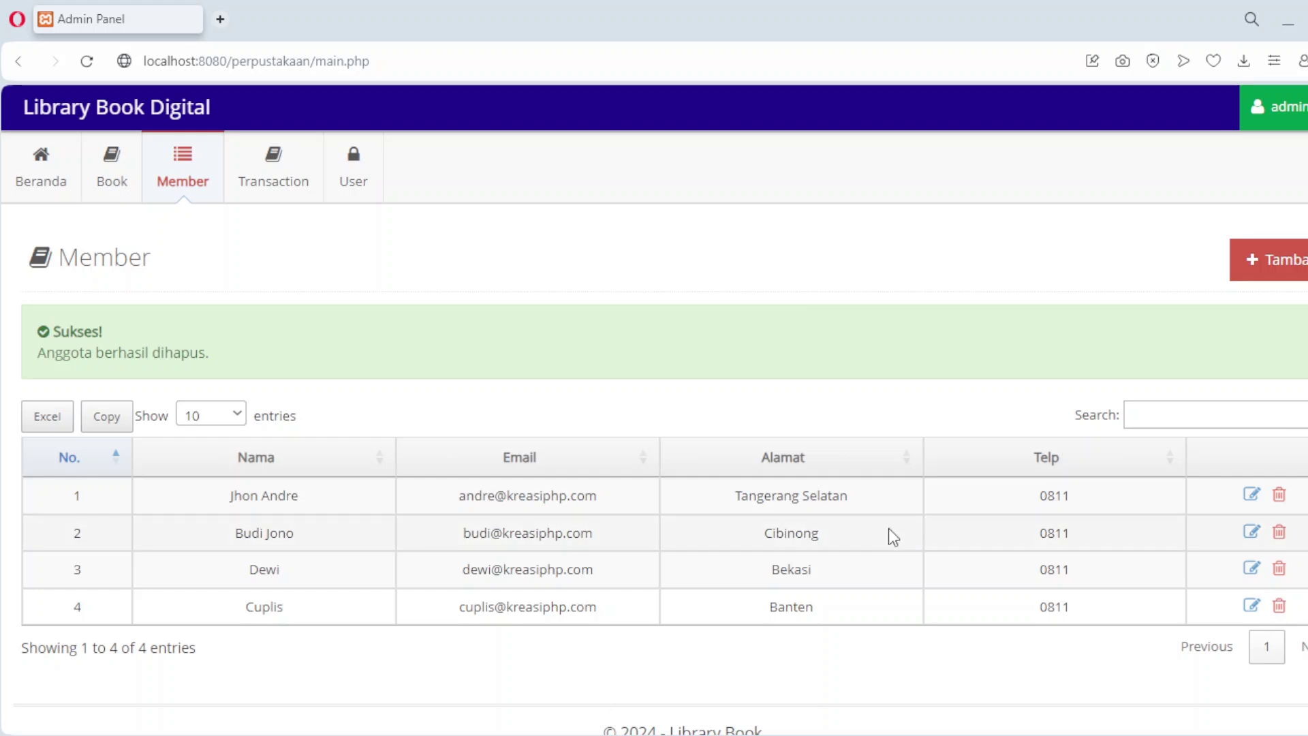
pyautogui.scroll(-1, 921, 491)
pyautogui.scroll(1, 922, 490)
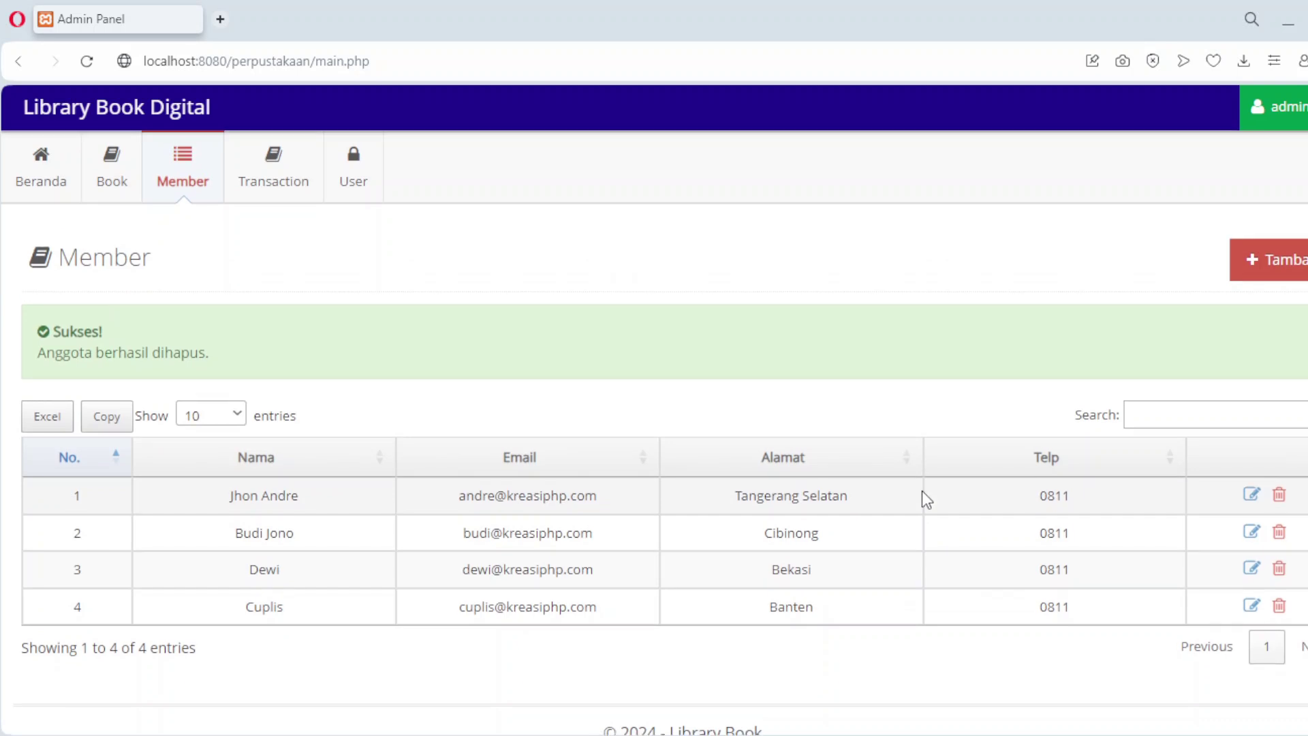
# Step: On the Transaction page, start a new loan of Datascient With Pandas for the first member
pyautogui.click(273, 175)
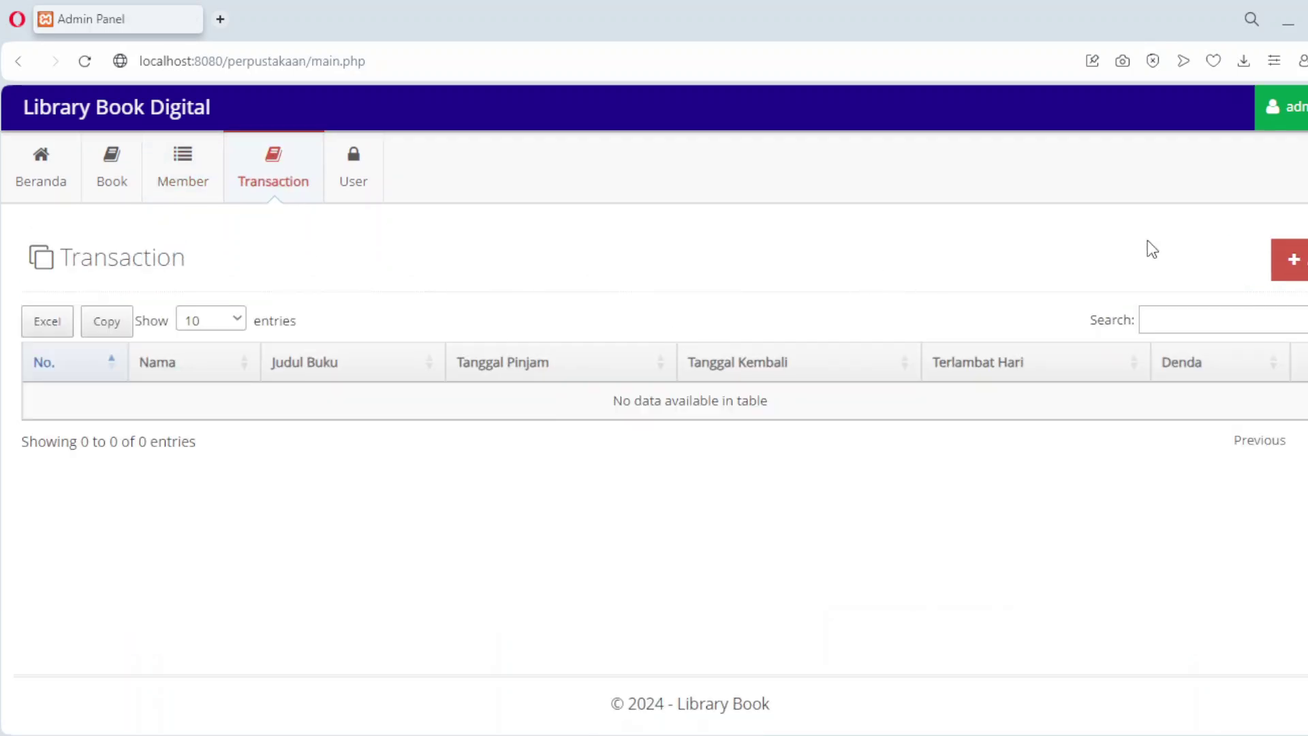
pyautogui.click(1292, 258)
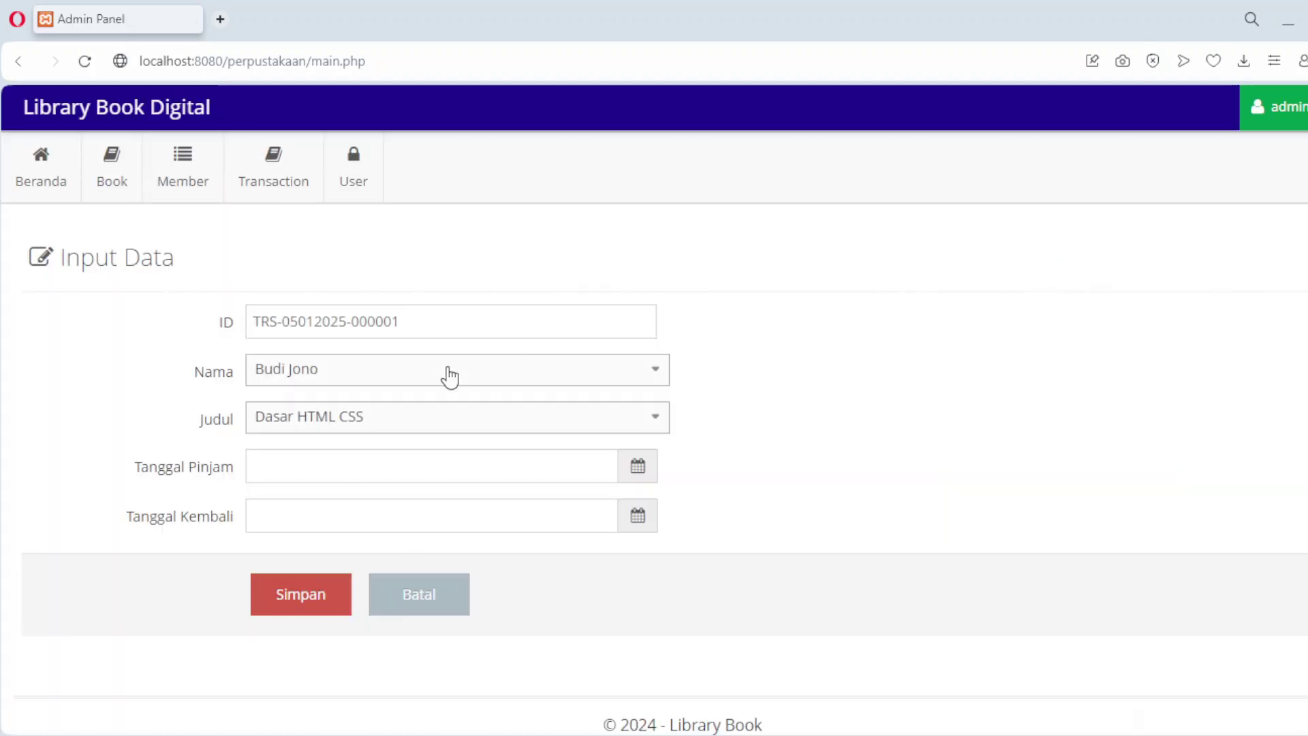
pyautogui.click(450, 376)
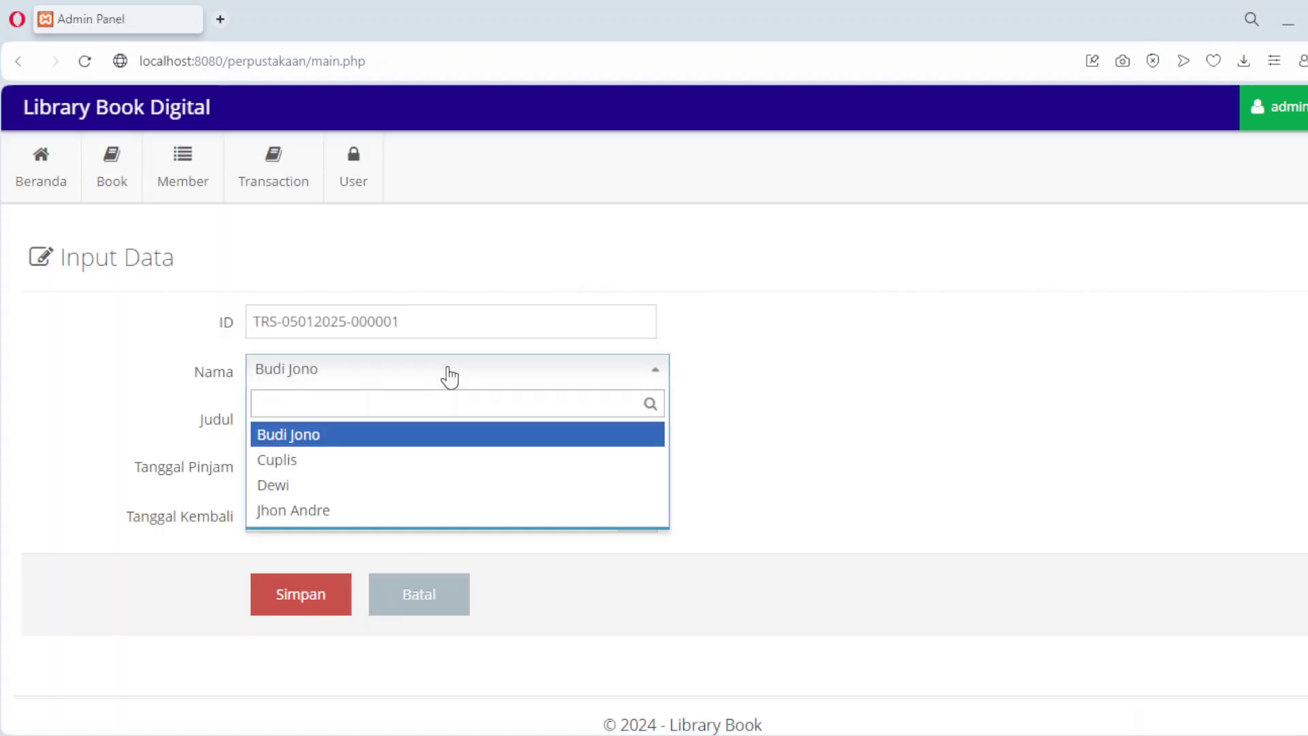
pyautogui.click(365, 444)
pyautogui.click(378, 422)
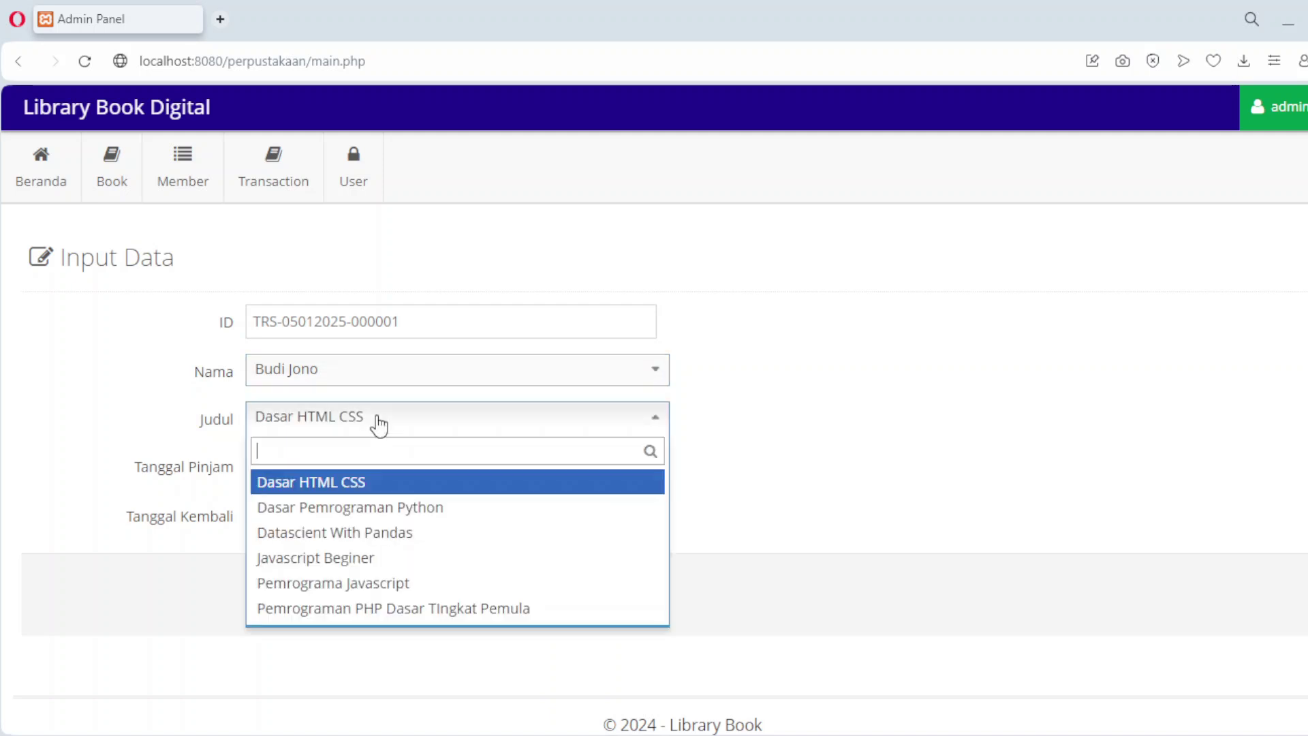
pyautogui.click(374, 533)
# Step: Set the loan dates to 5 and 7 January 2025, save, and open another blank loan form
pyautogui.click(373, 464)
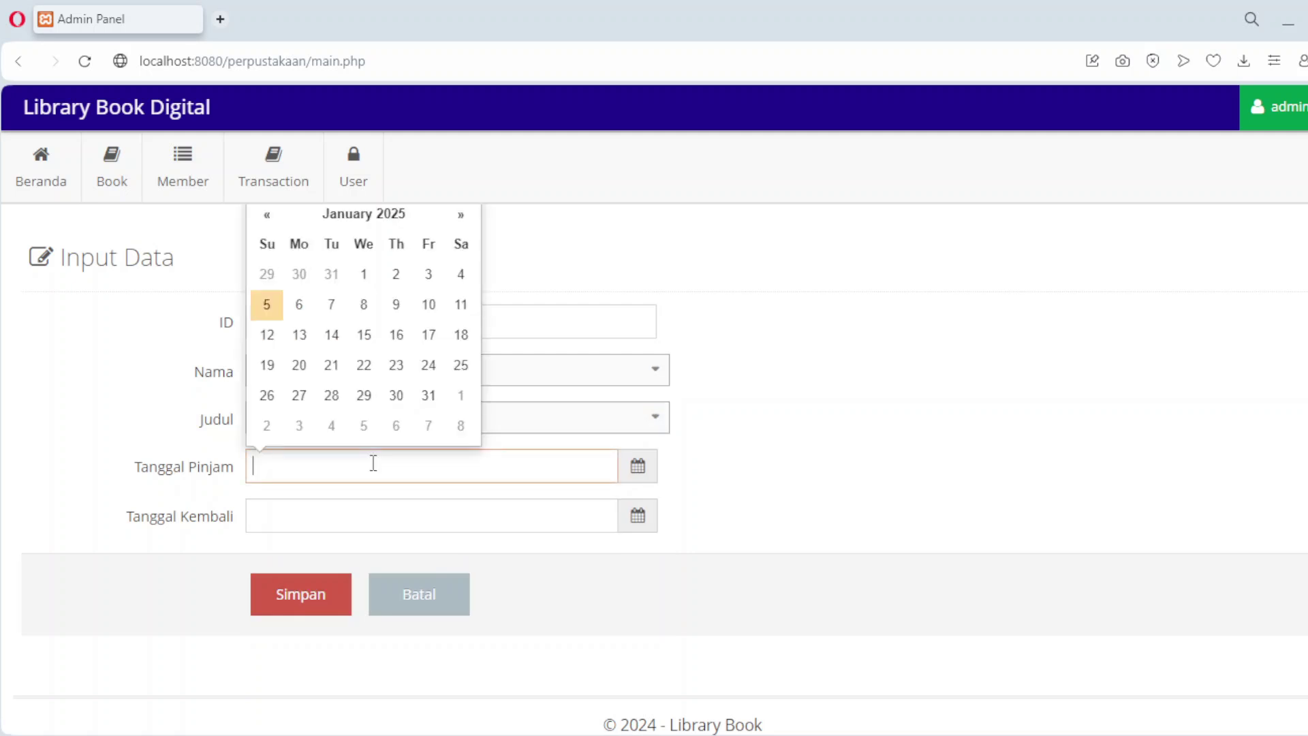
pyautogui.click(271, 306)
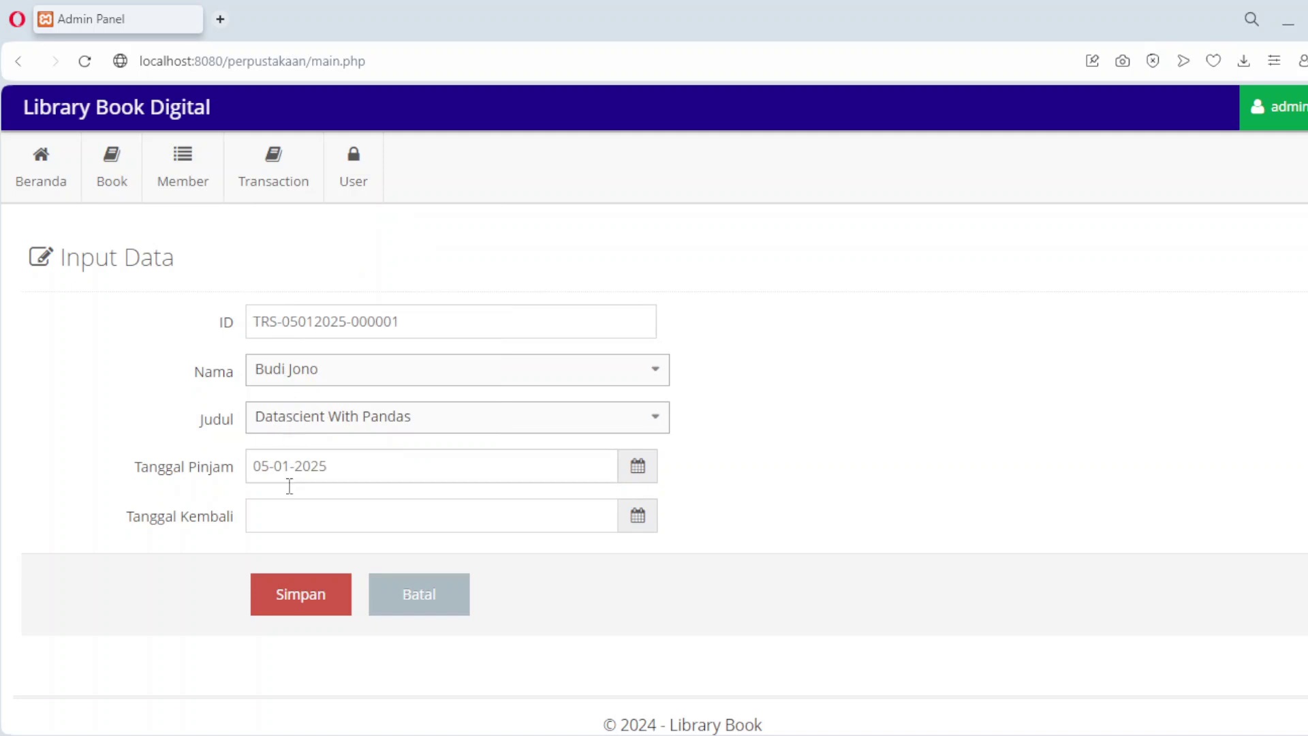
pyautogui.click(290, 524)
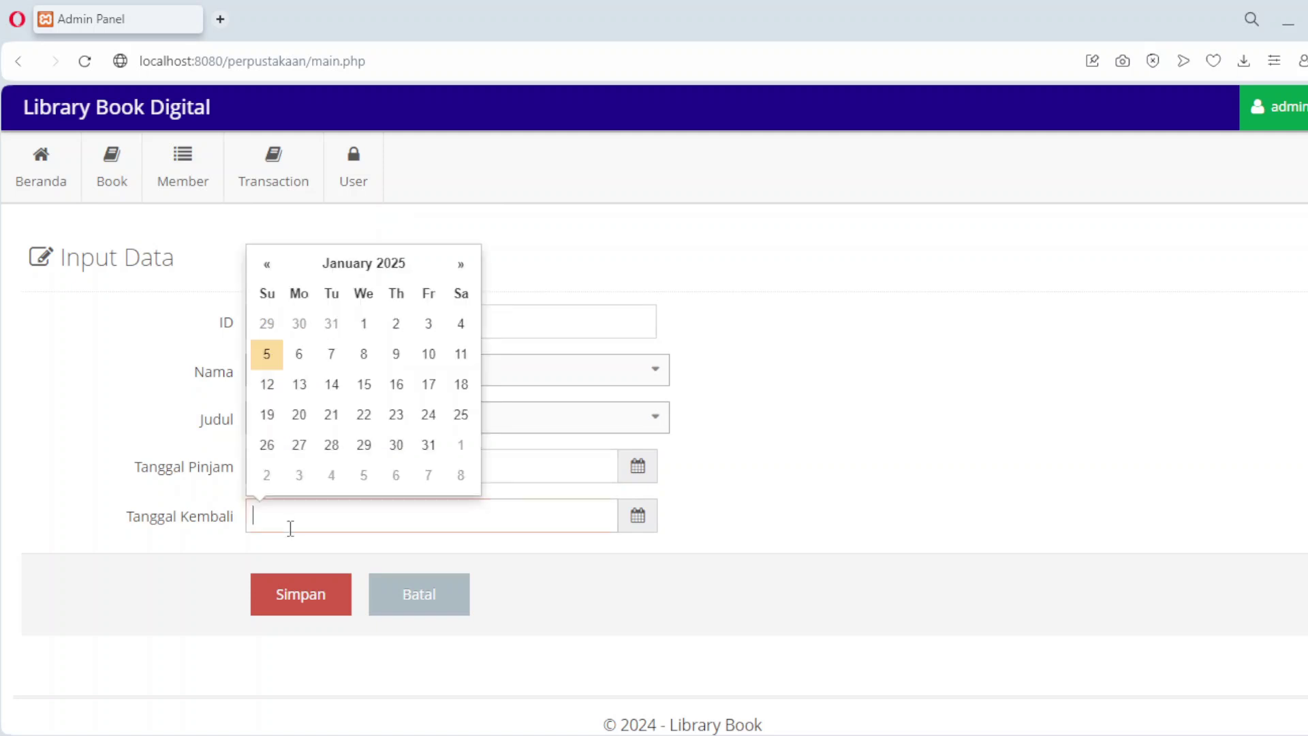
pyautogui.click(330, 354)
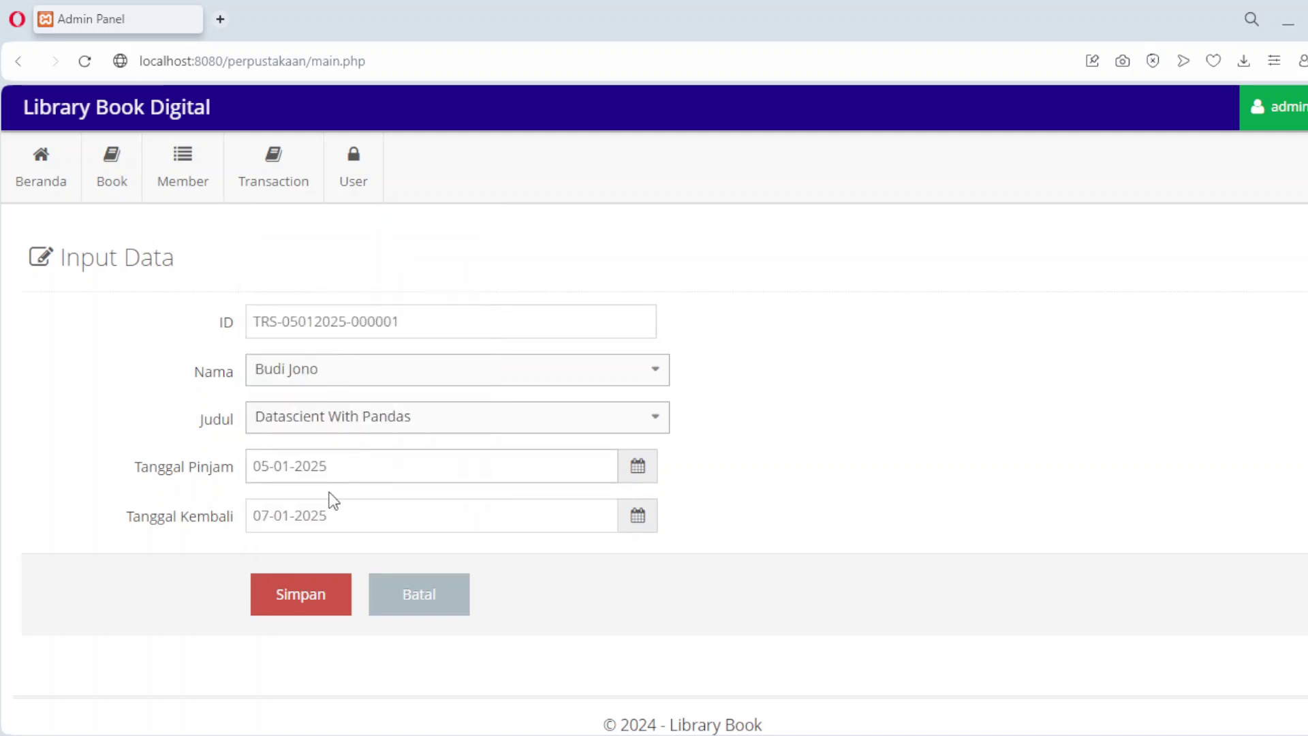
pyautogui.click(279, 608)
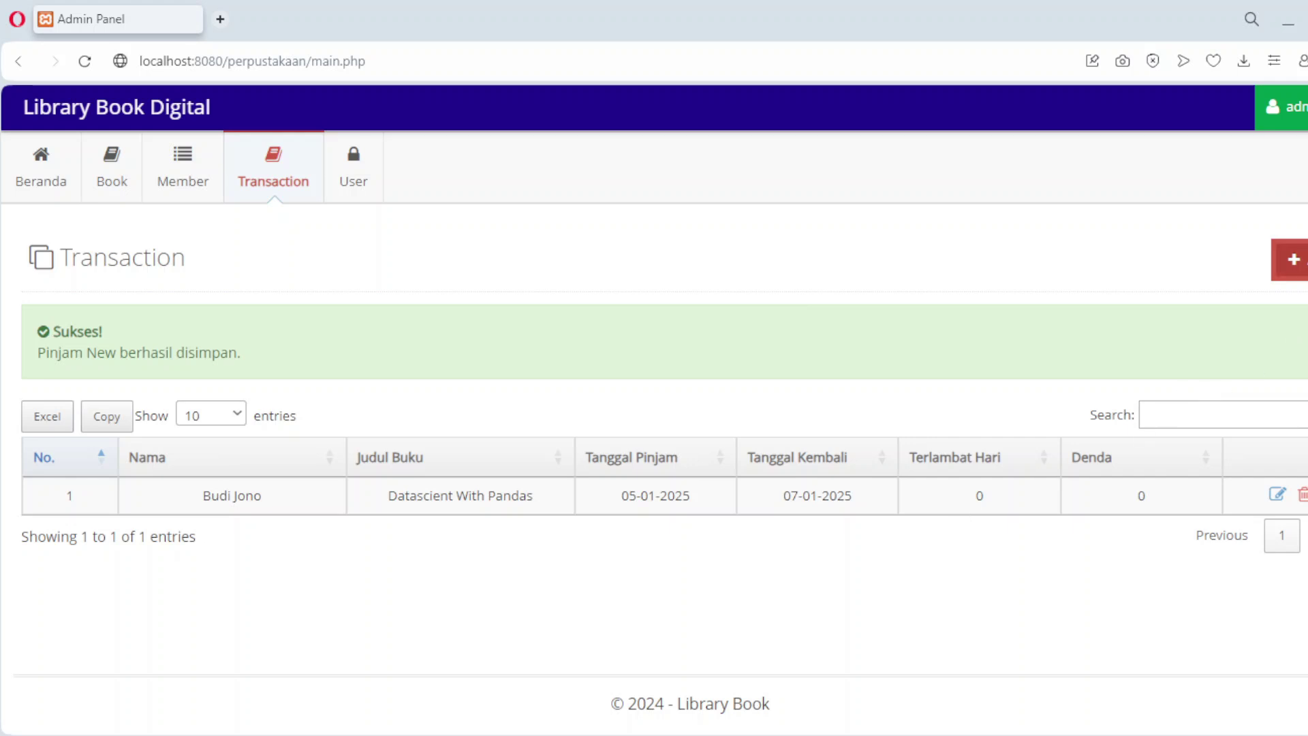
pyautogui.click(1291, 260)
# Step: Lend Pemrograman PHP Dasar Tingkat Pemula to the second member from 5 to 8 January 2025
pyautogui.click(446, 374)
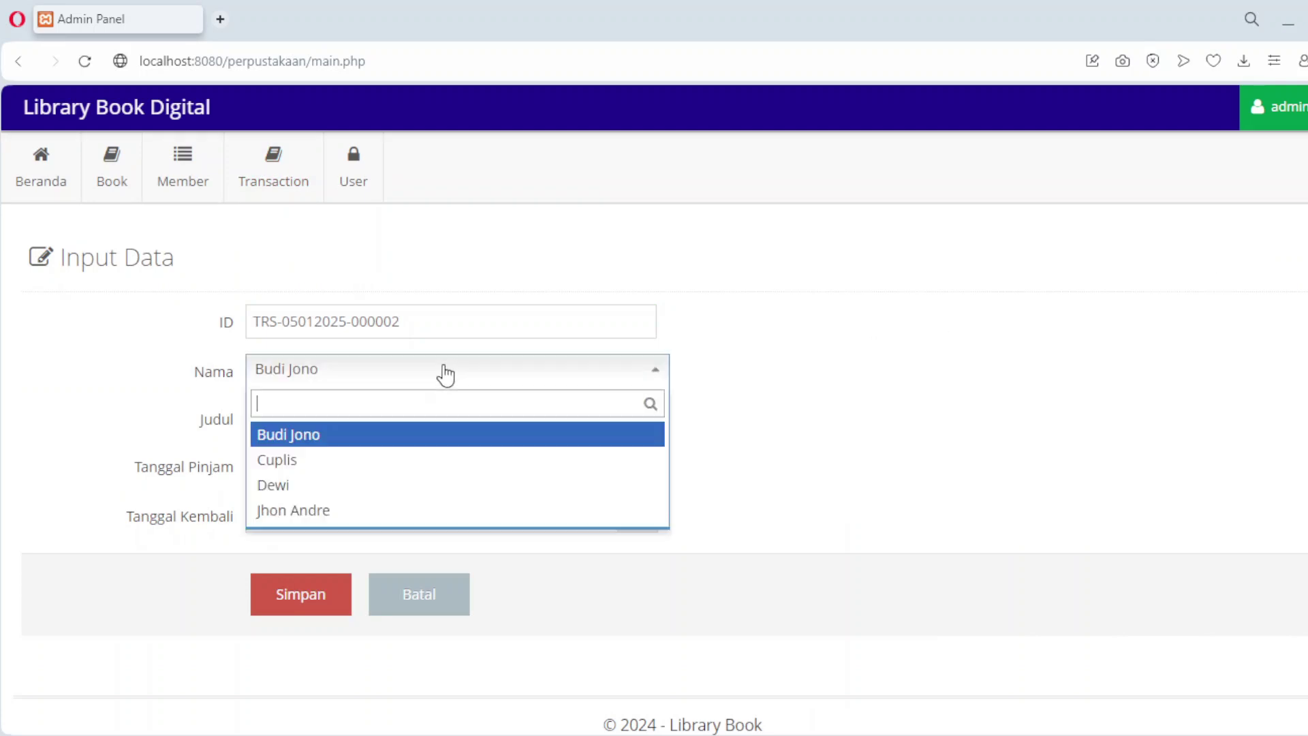
pyautogui.click(374, 461)
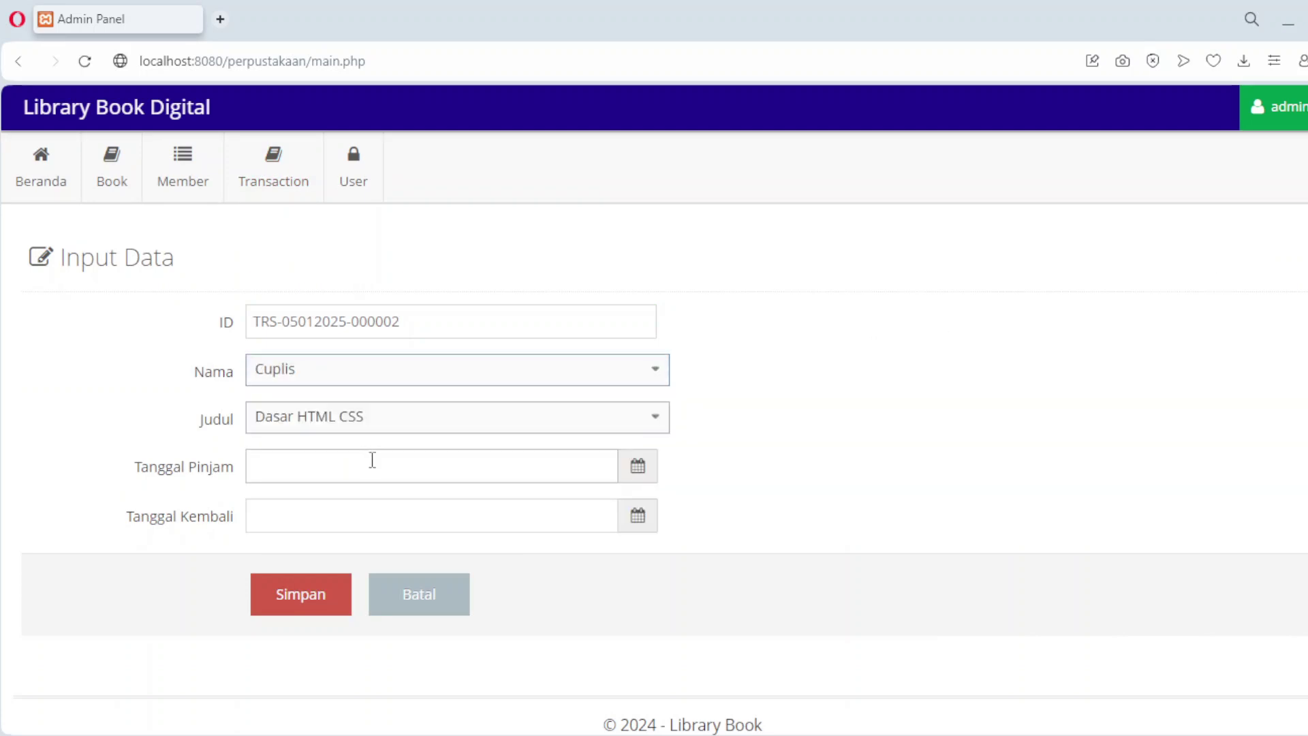
pyautogui.click(402, 416)
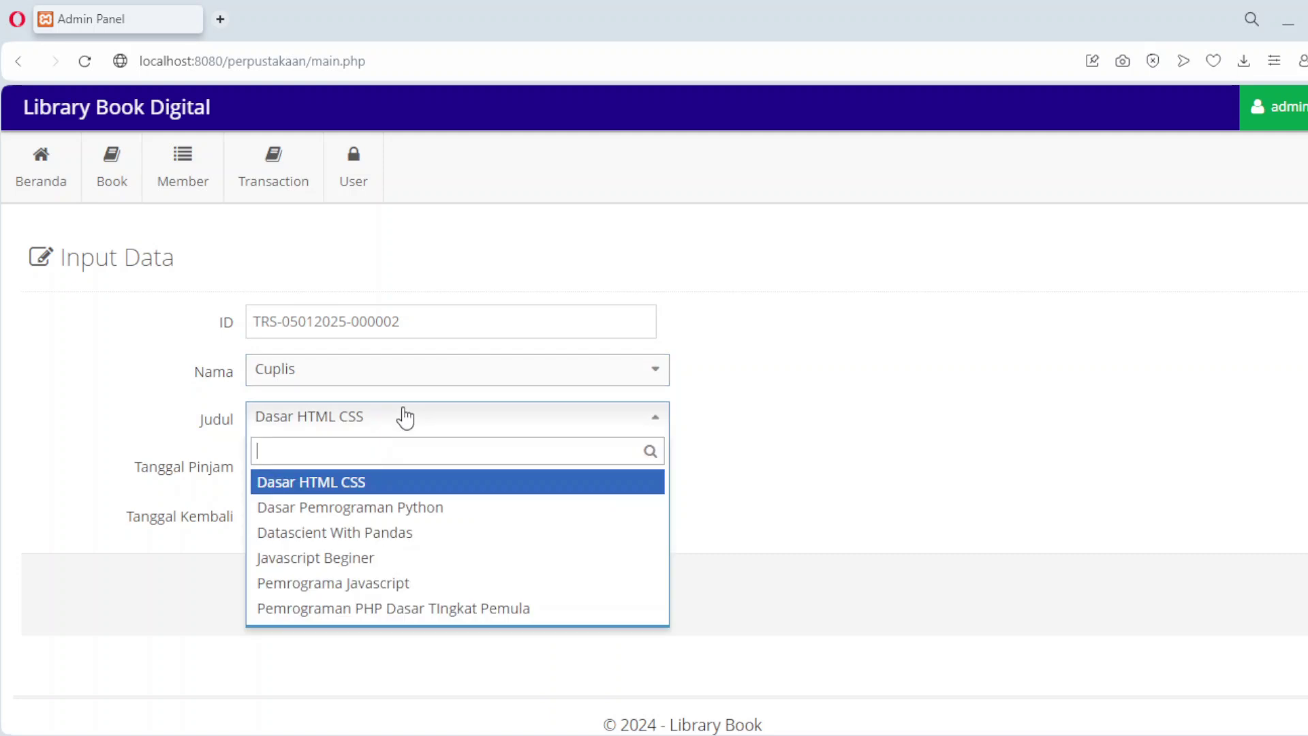
pyautogui.click(380, 608)
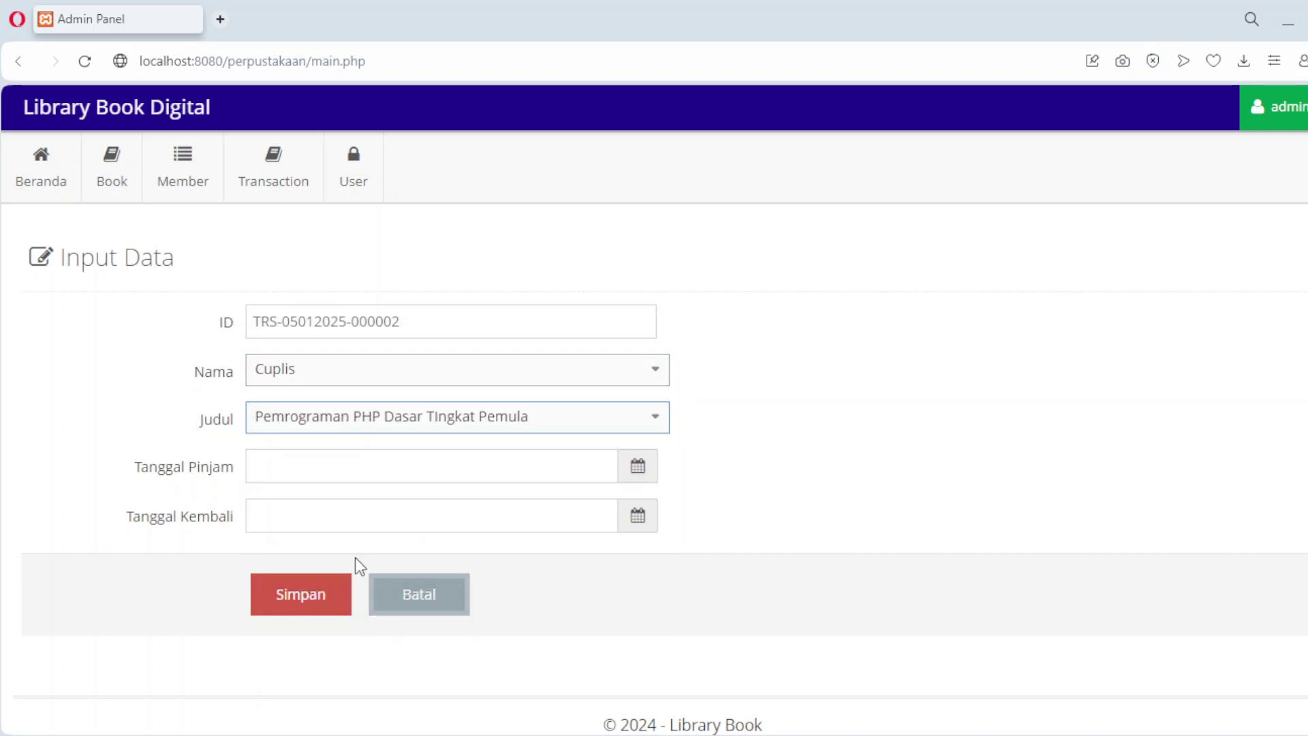
pyautogui.click(325, 467)
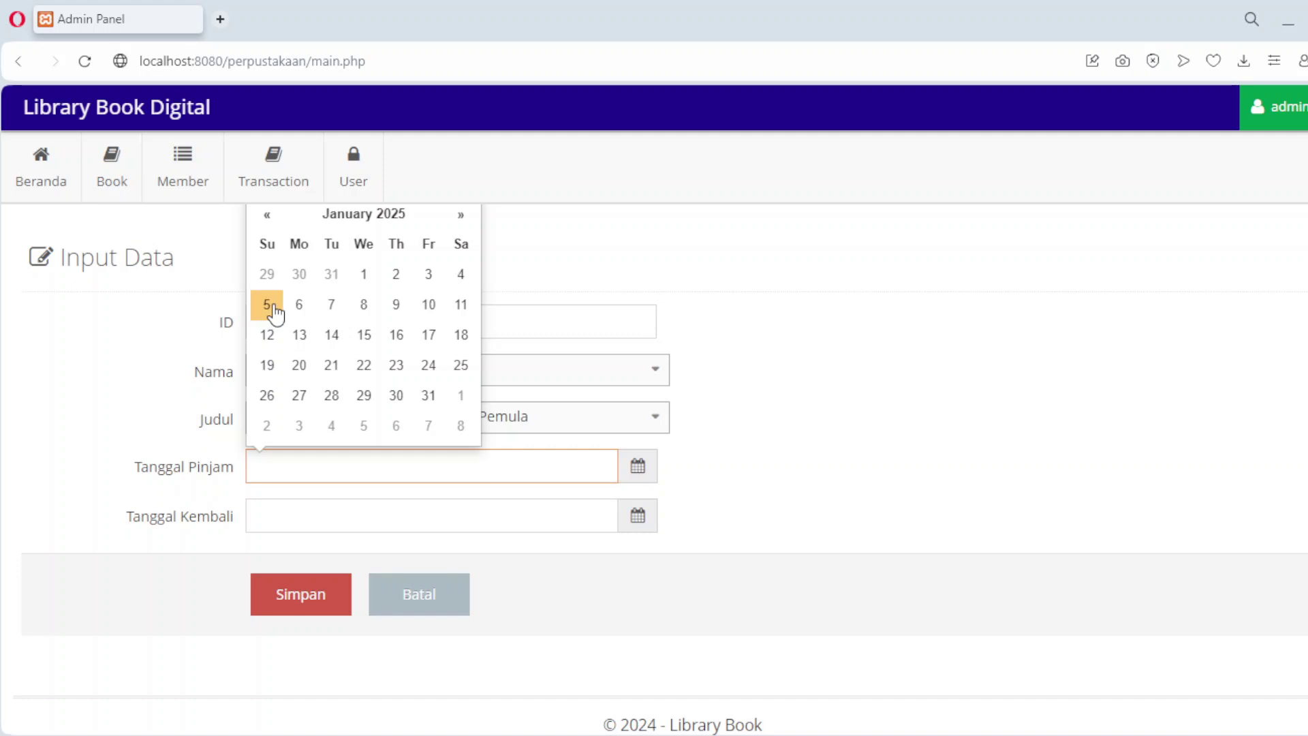
pyautogui.click(275, 312)
pyautogui.click(349, 525)
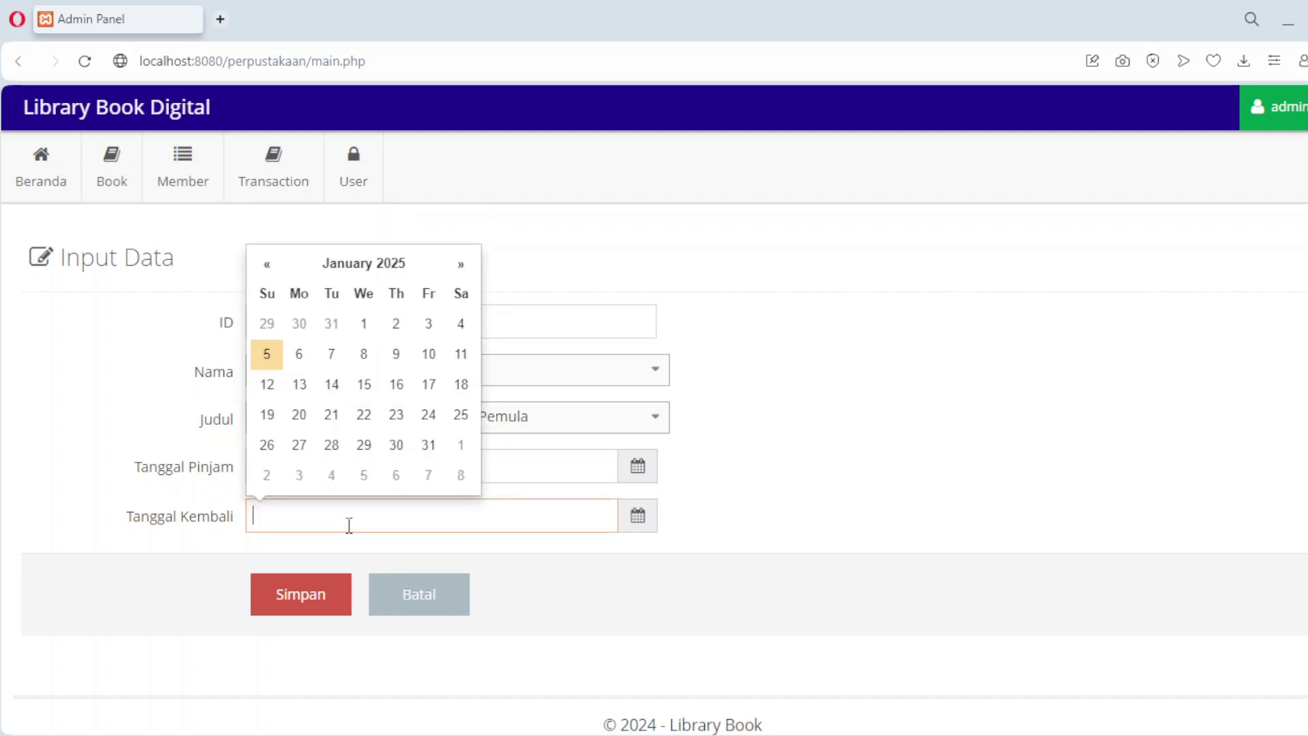
pyautogui.click(362, 359)
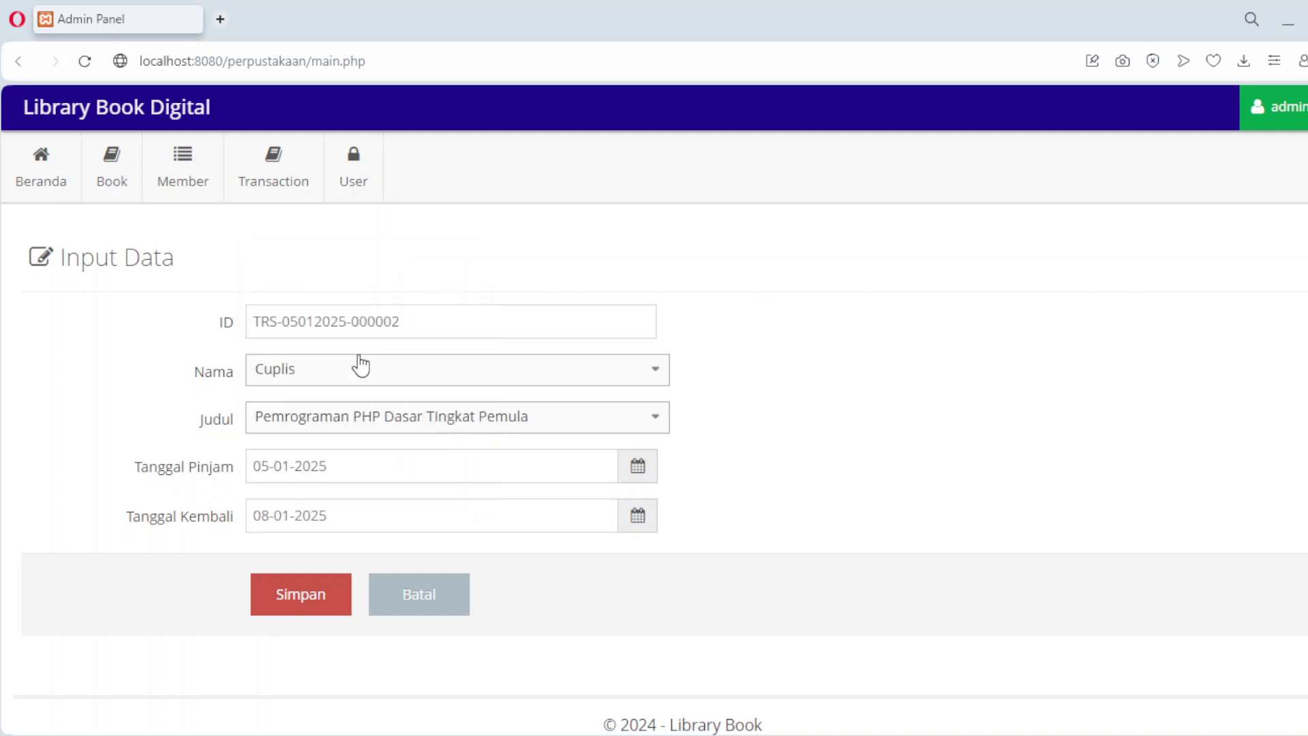
pyautogui.click(304, 599)
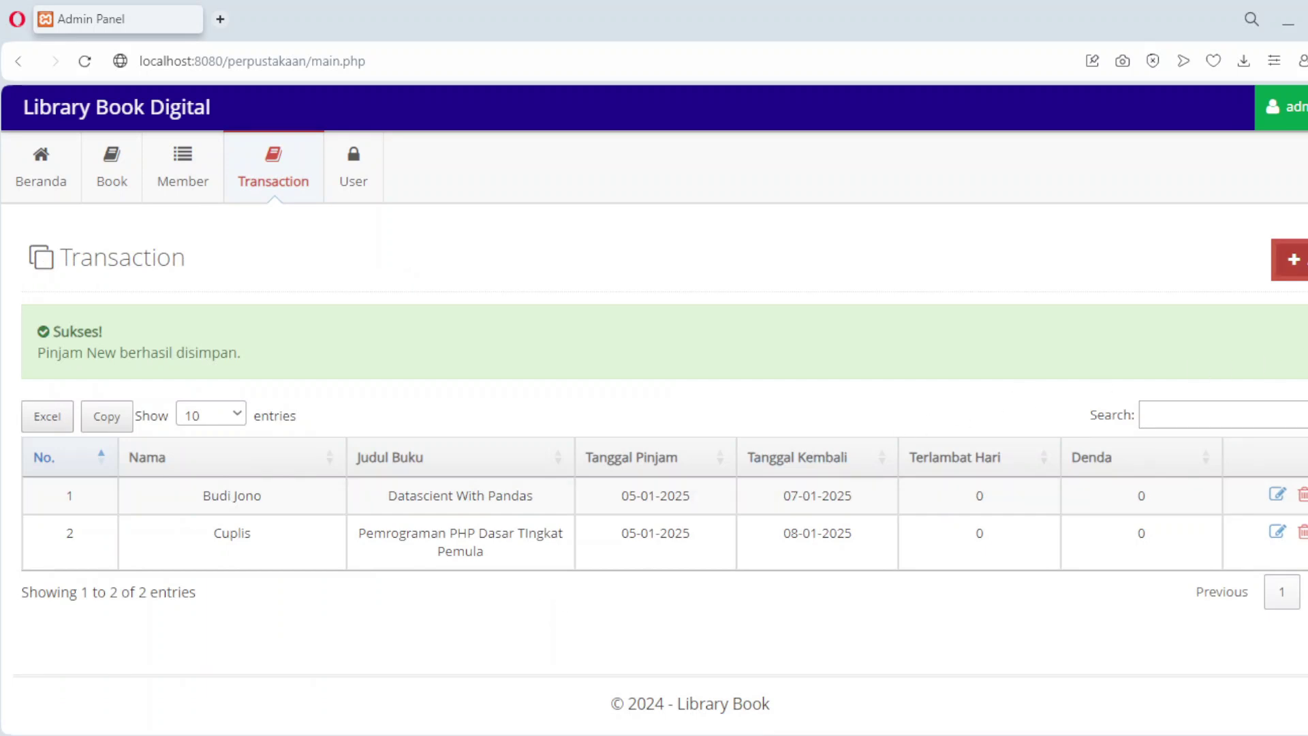
# Step: Start a new loan for the third member dated 5 to 7 January 2025
pyautogui.click(1291, 260)
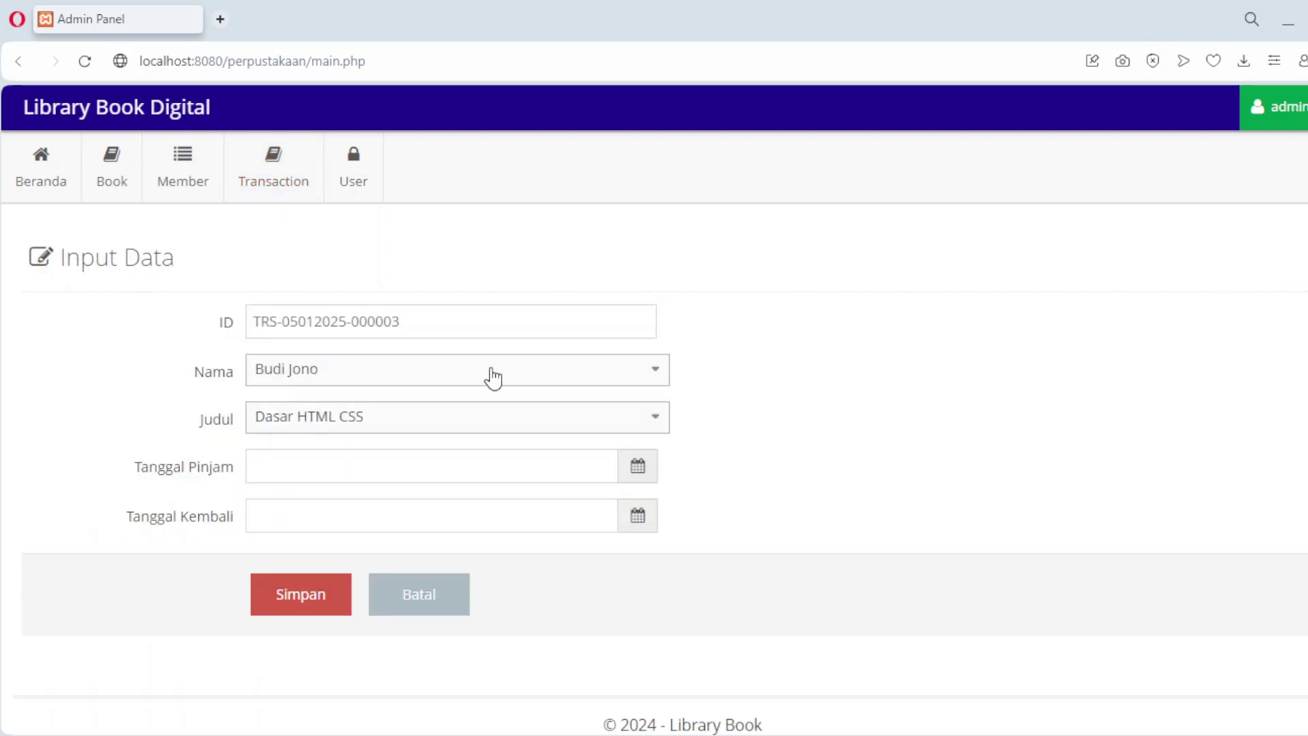
pyautogui.click(371, 387)
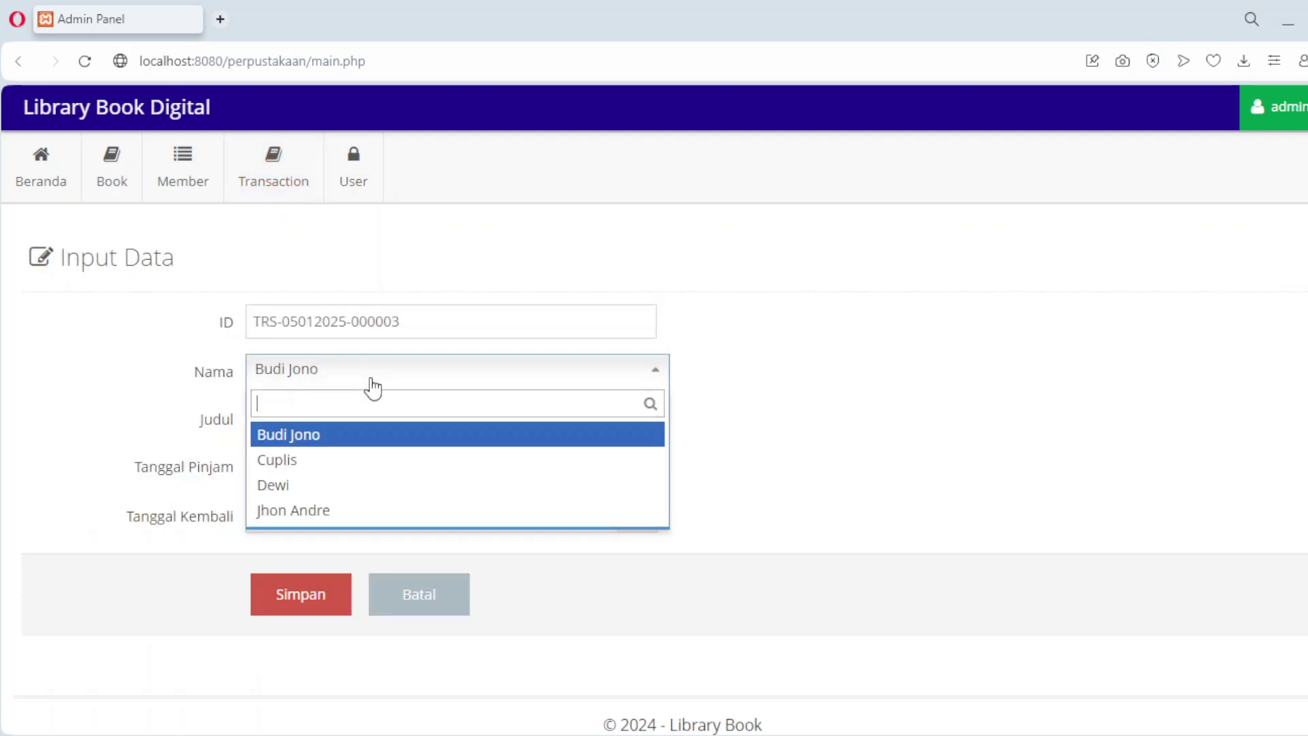
pyautogui.click(343, 497)
pyautogui.click(361, 461)
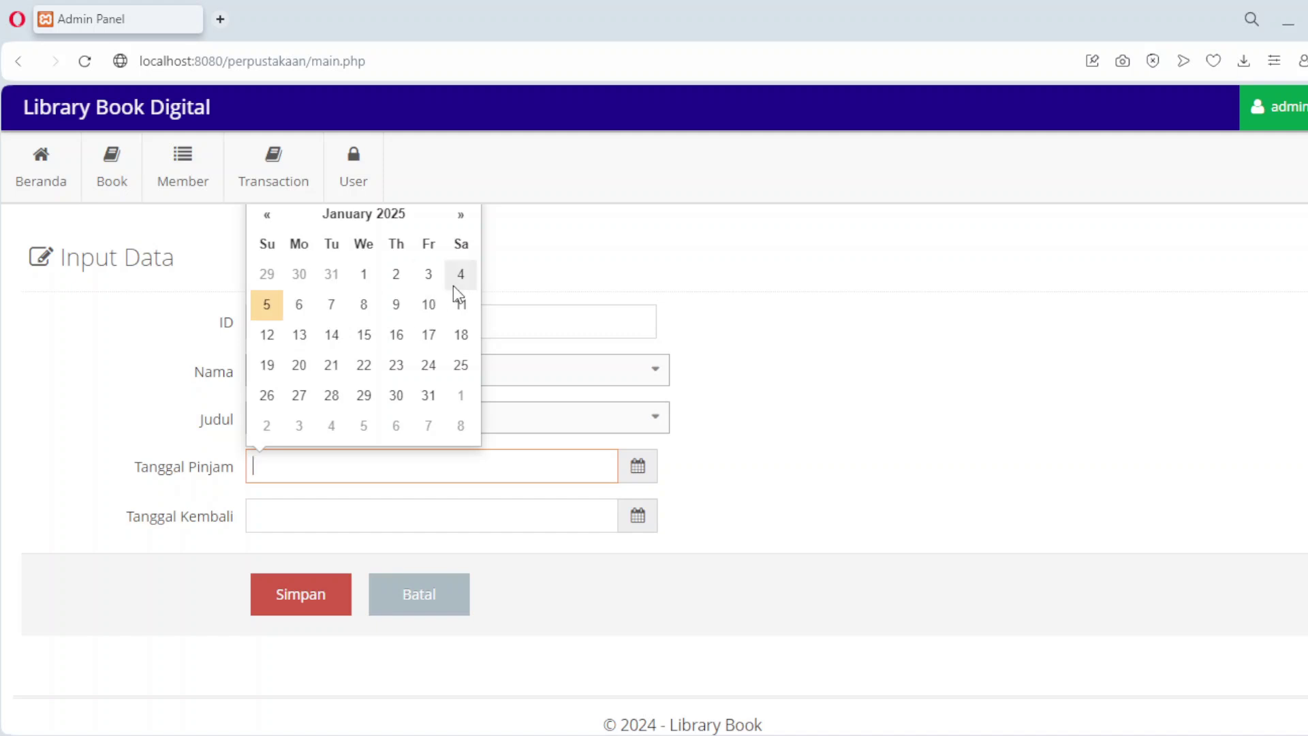
pyautogui.click(266, 308)
pyautogui.click(279, 528)
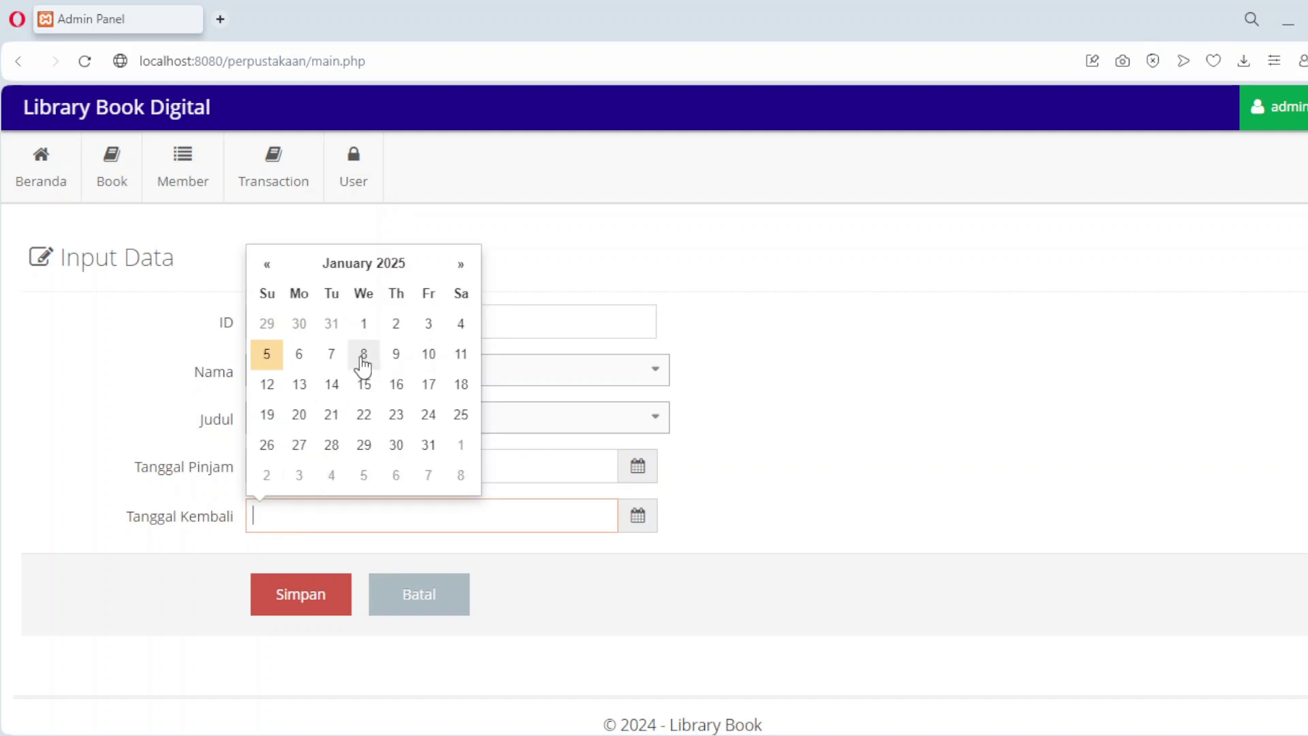
pyautogui.click(331, 355)
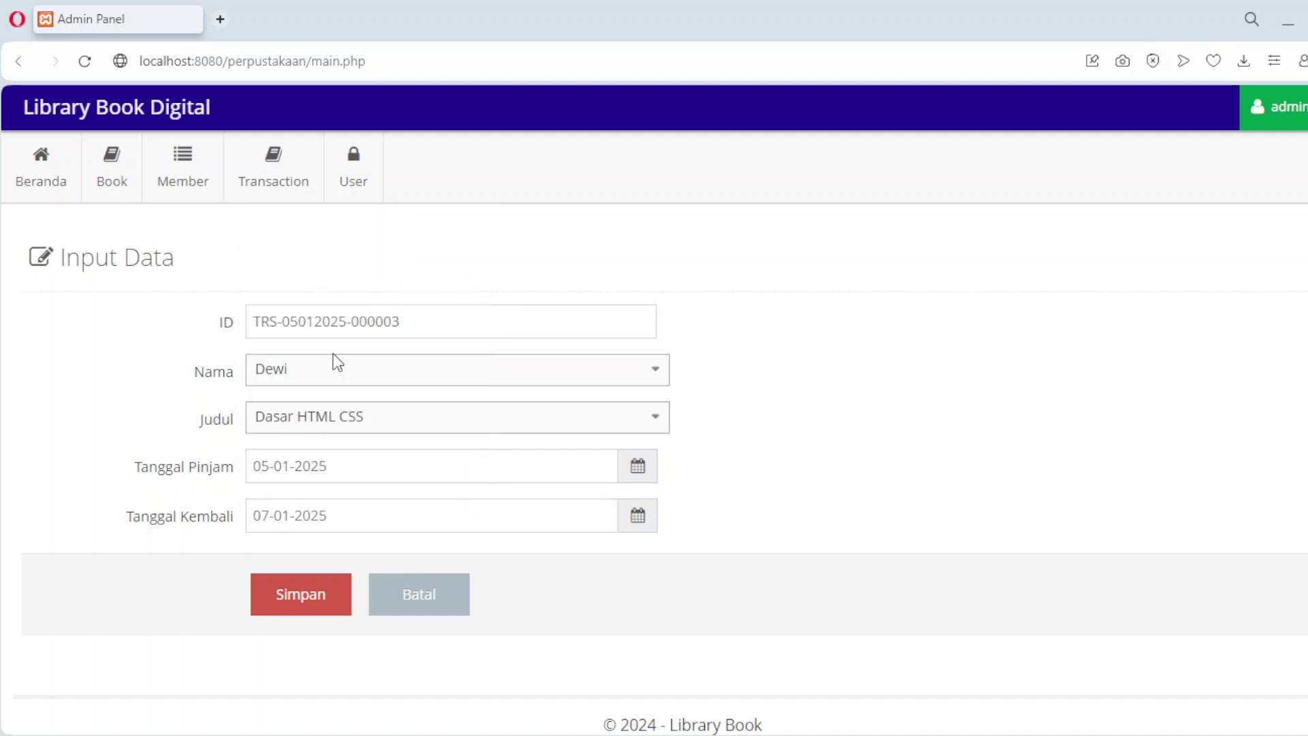
# Step: Choose Datascient With Pandas as the book, save the loan, and open a fresh loan form
pyautogui.click(359, 423)
pyautogui.click(359, 534)
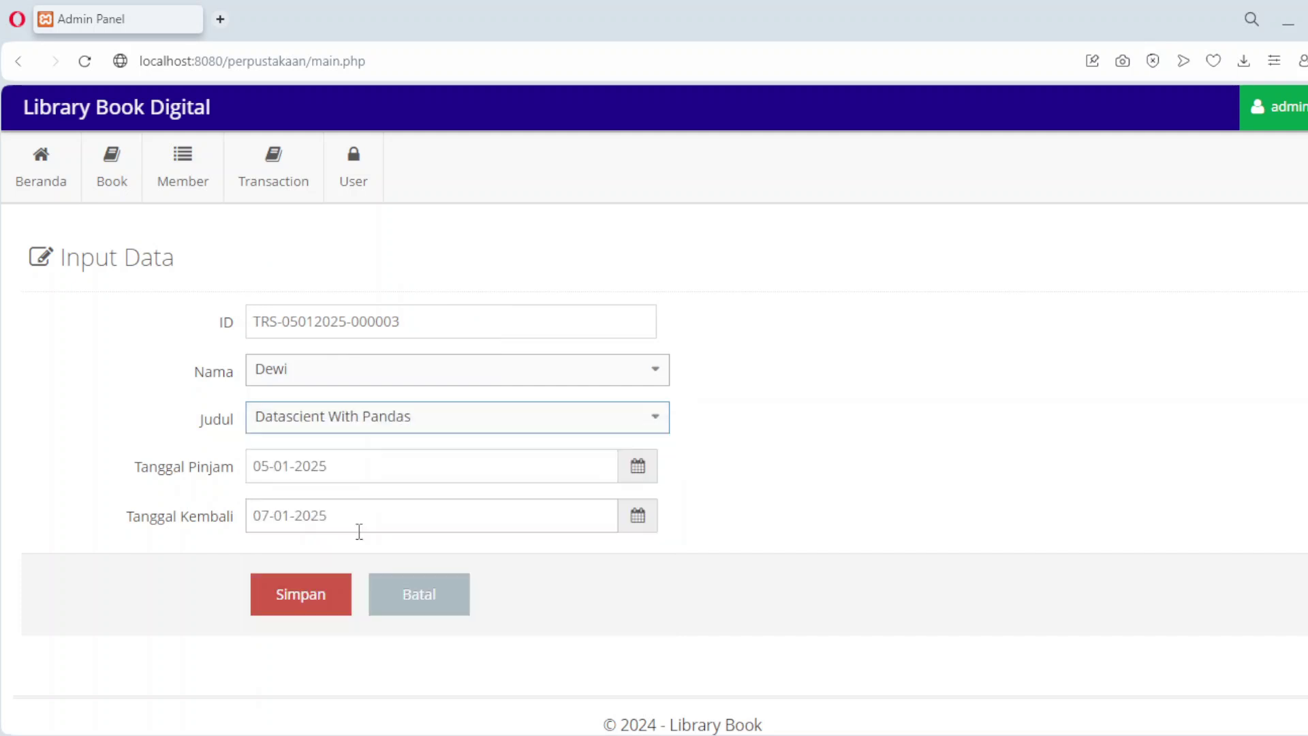
pyautogui.click(321, 593)
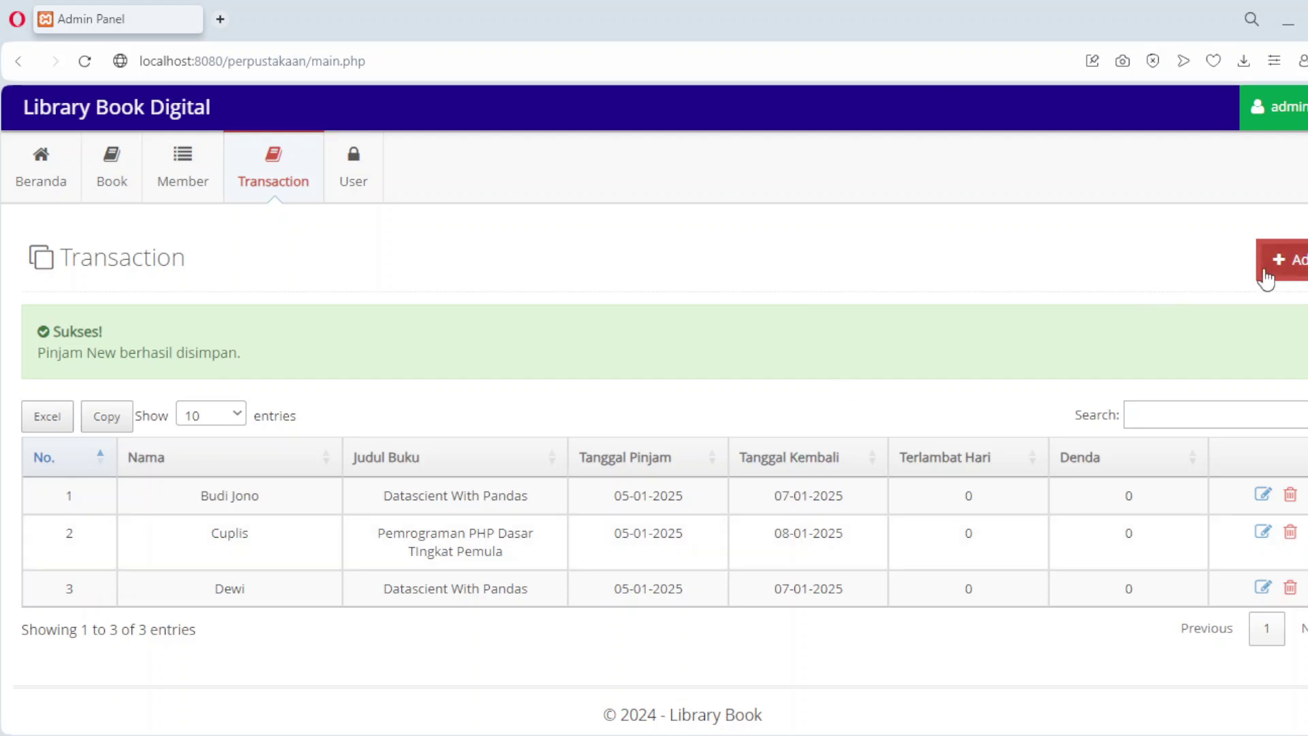
pyautogui.click(1283, 276)
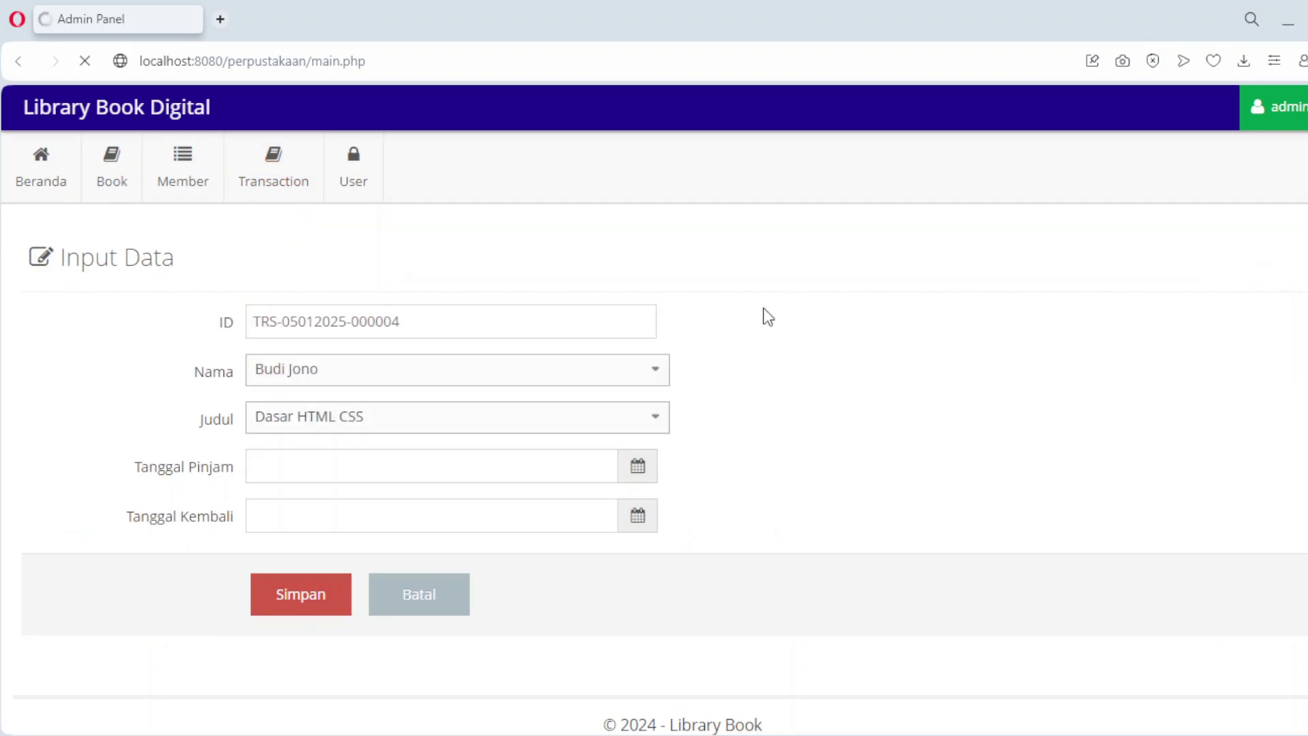
# Step: Make the last member the borrower of Pemrograma Javascript
pyautogui.click(289, 386)
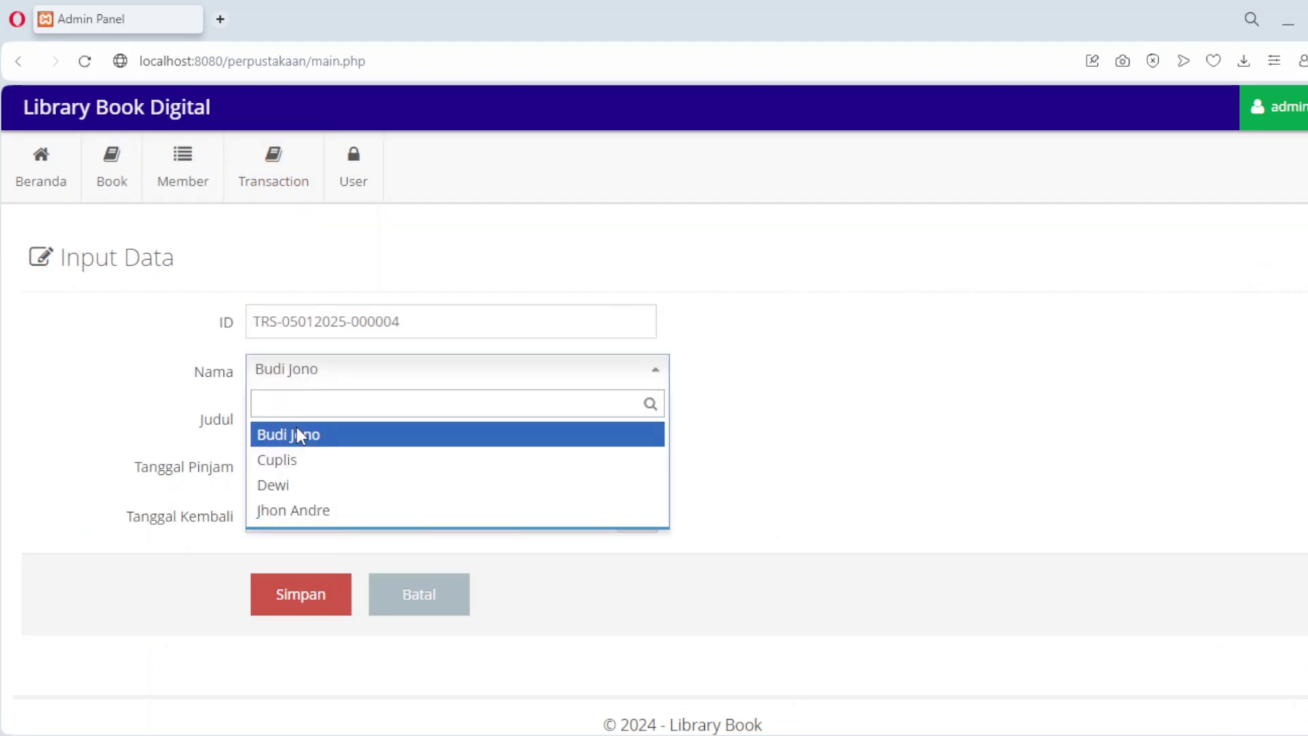
pyautogui.click(300, 517)
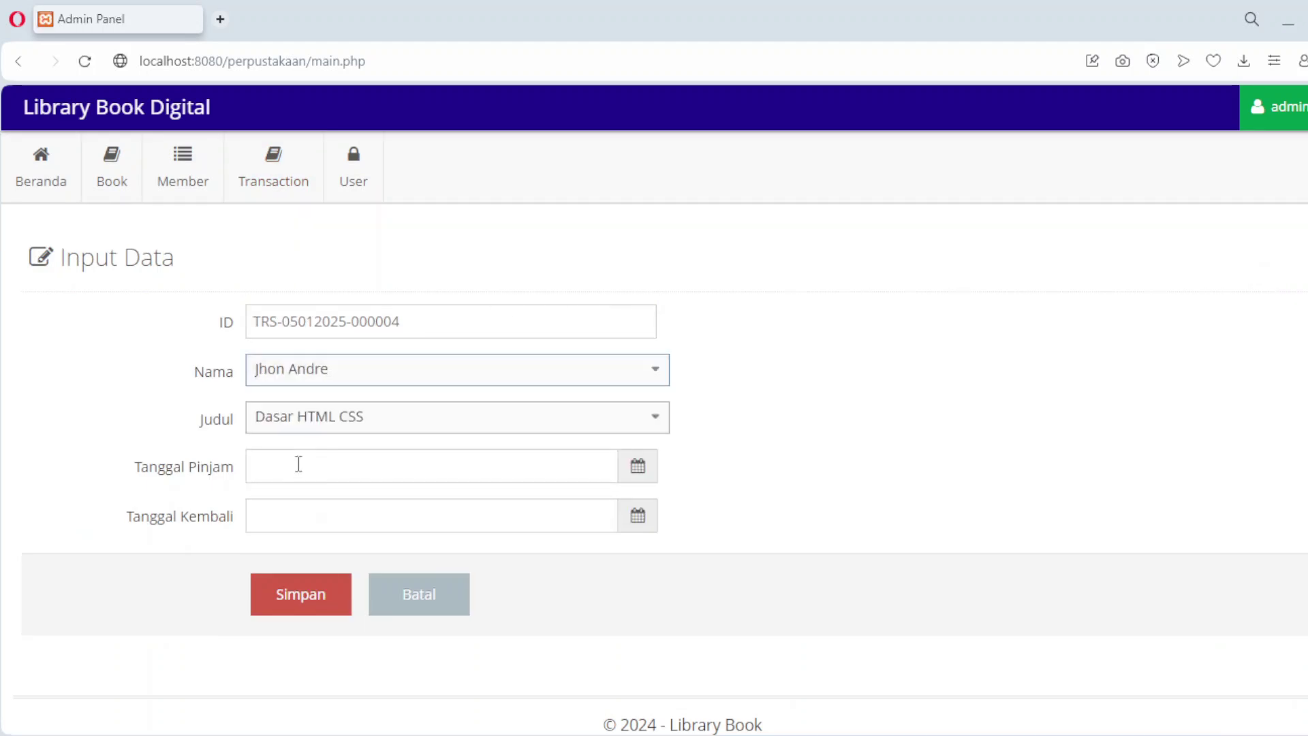
pyautogui.click(304, 418)
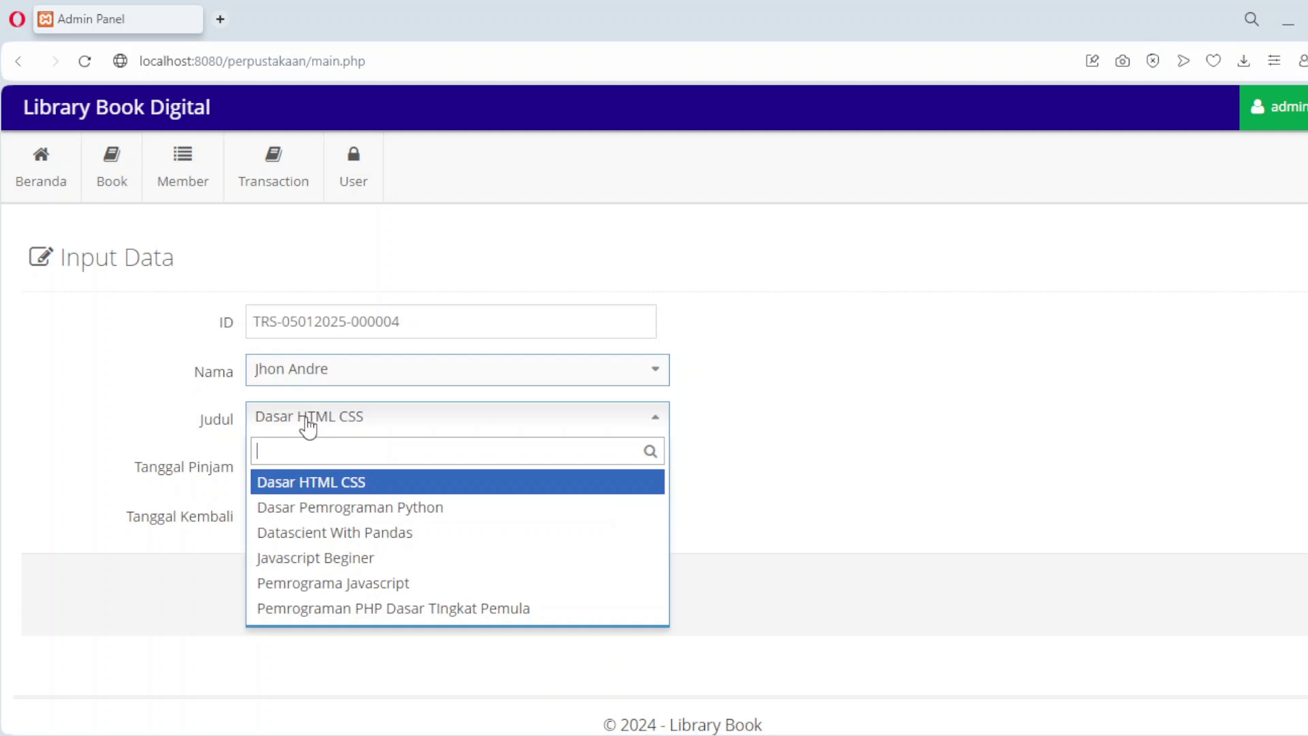
pyautogui.click(320, 584)
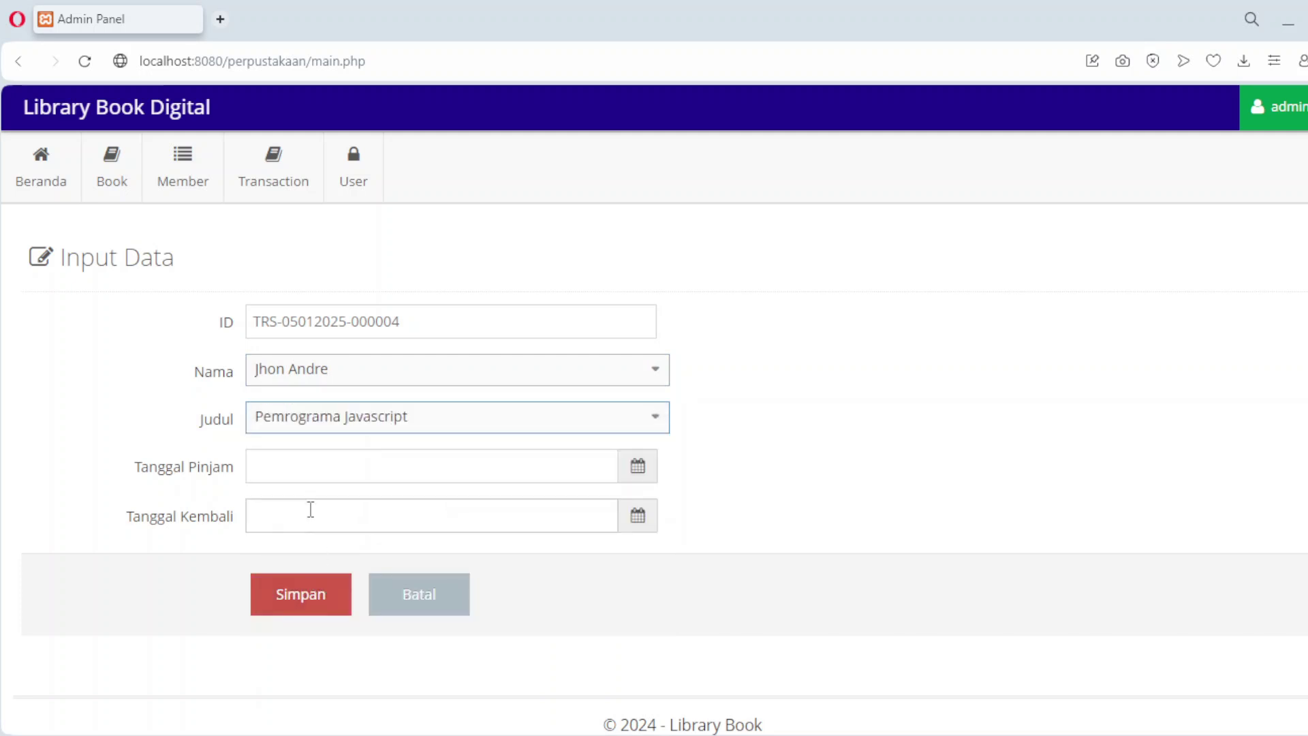
# Step: Set the loan period to 05-01-2025 through 07-01-2025, save, and open loan 1 for editing
pyautogui.click(306, 458)
pyautogui.click(267, 304)
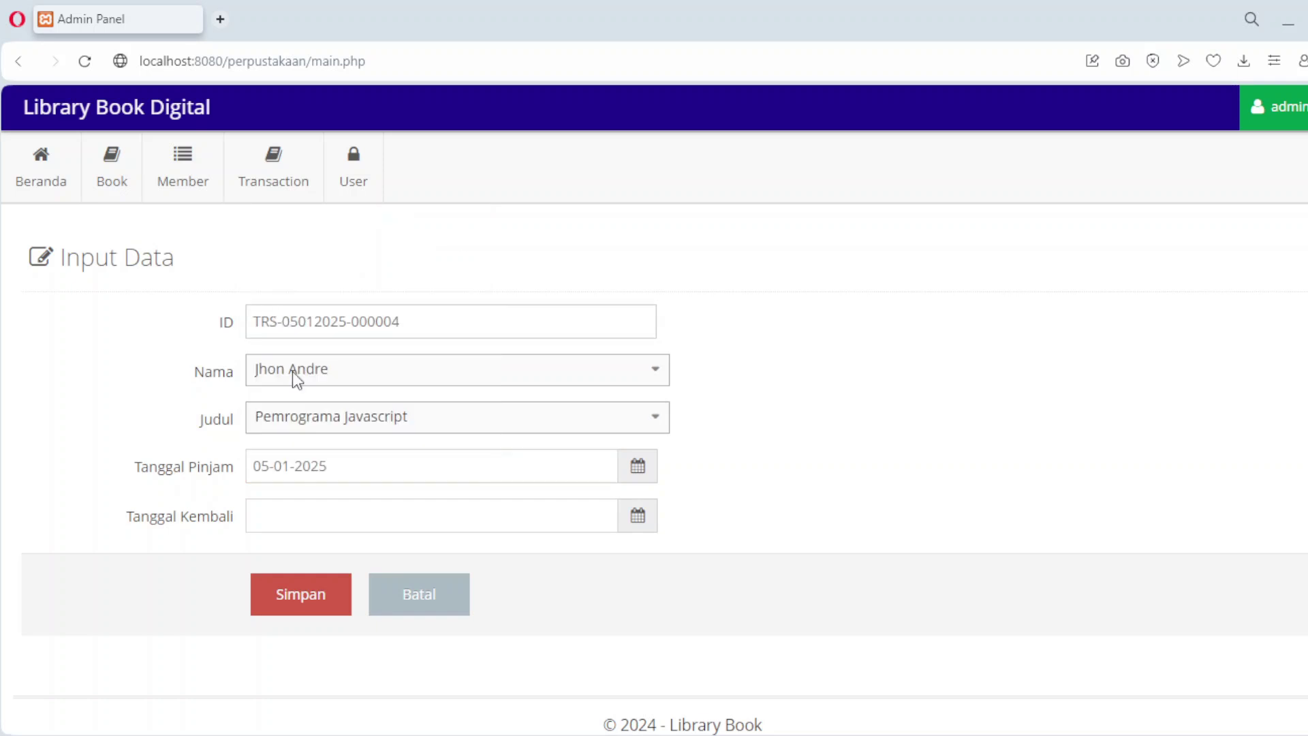
pyautogui.click(336, 516)
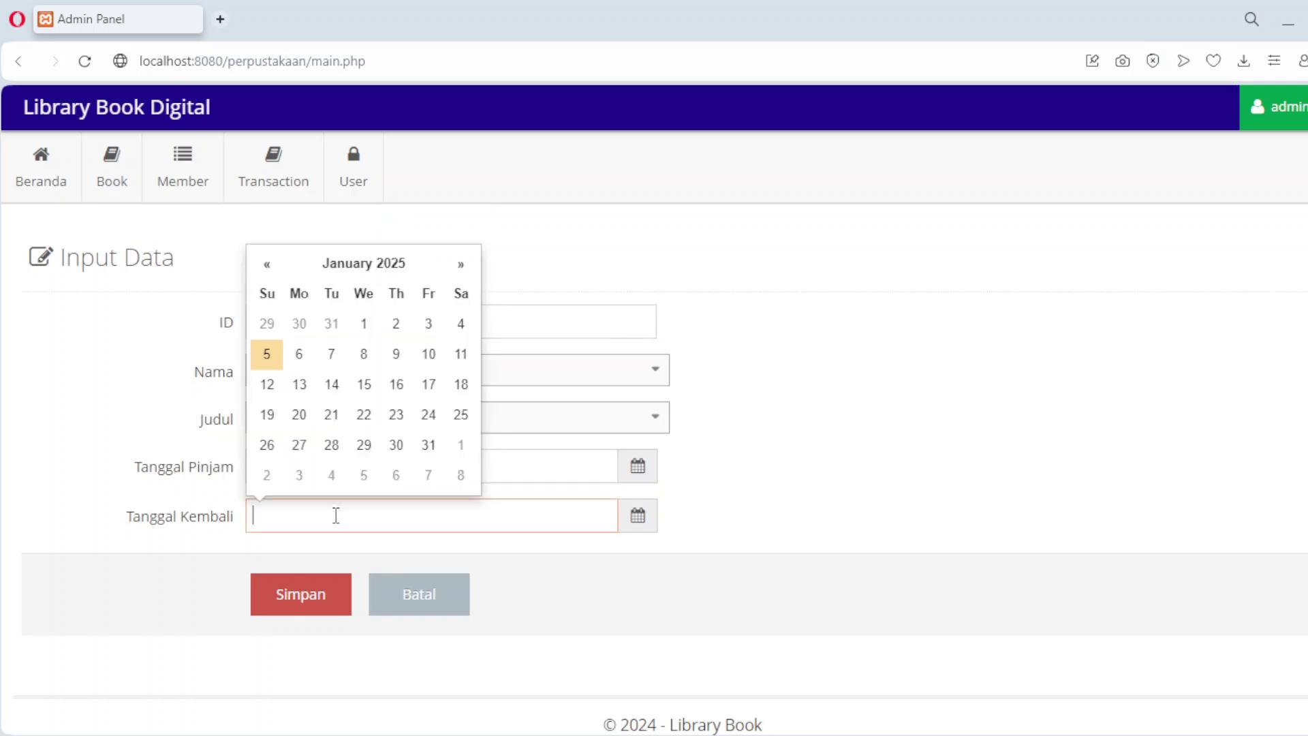
pyautogui.click(331, 355)
pyautogui.click(301, 608)
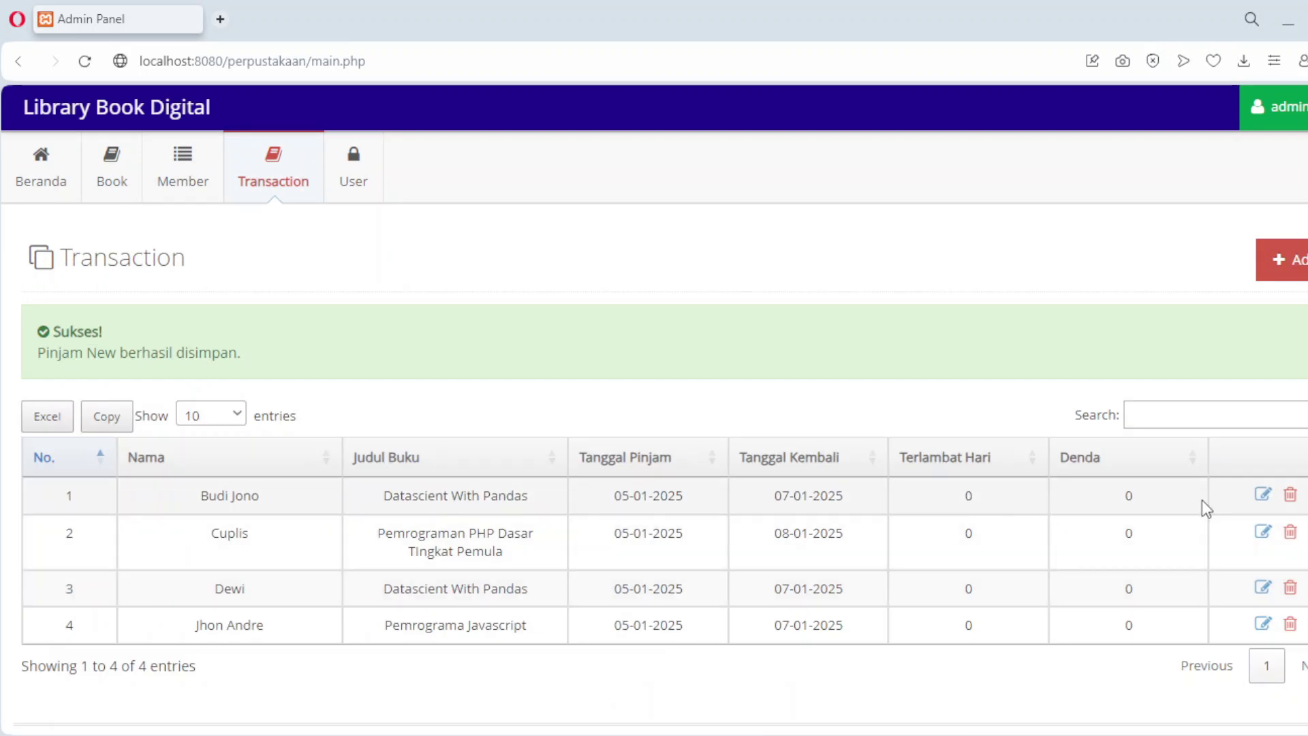
pyautogui.click(1261, 502)
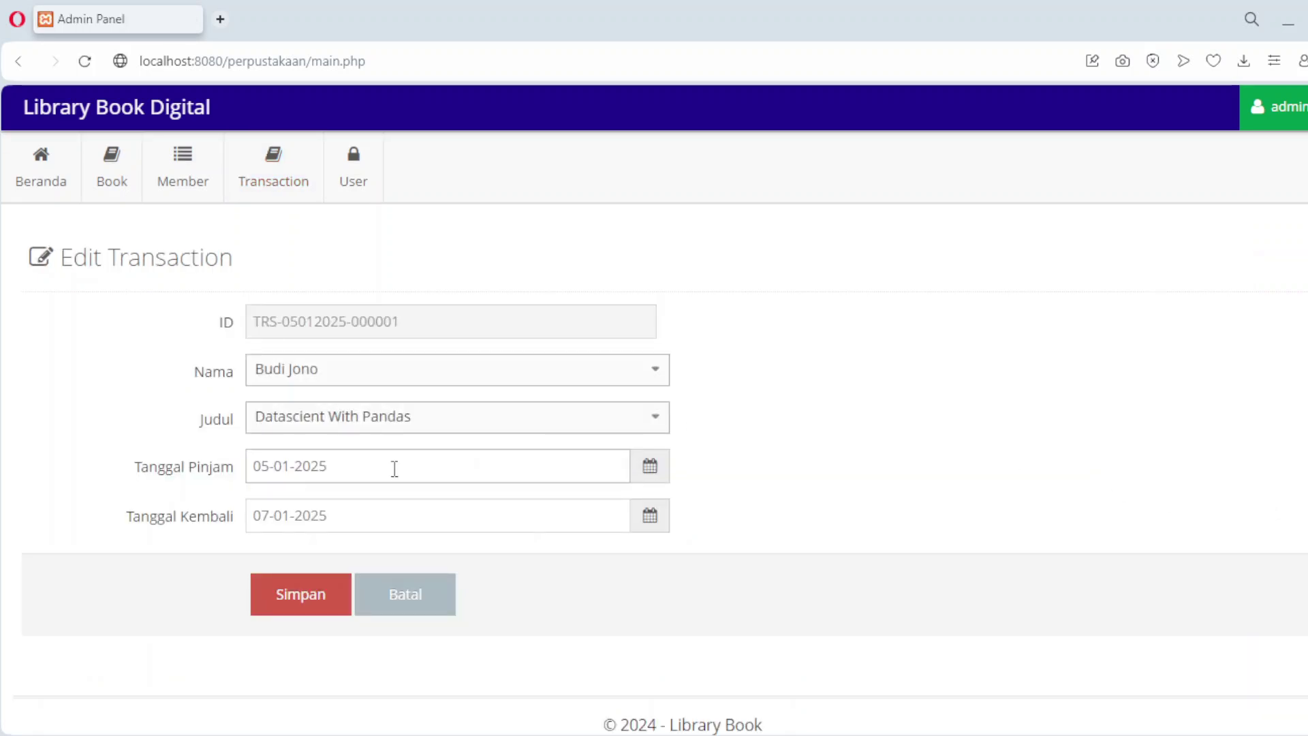
# Step: Change the first loan's dates to 01-01-2025 and 03-01-2025 and save, giving 2 days late
pyautogui.click(394, 469)
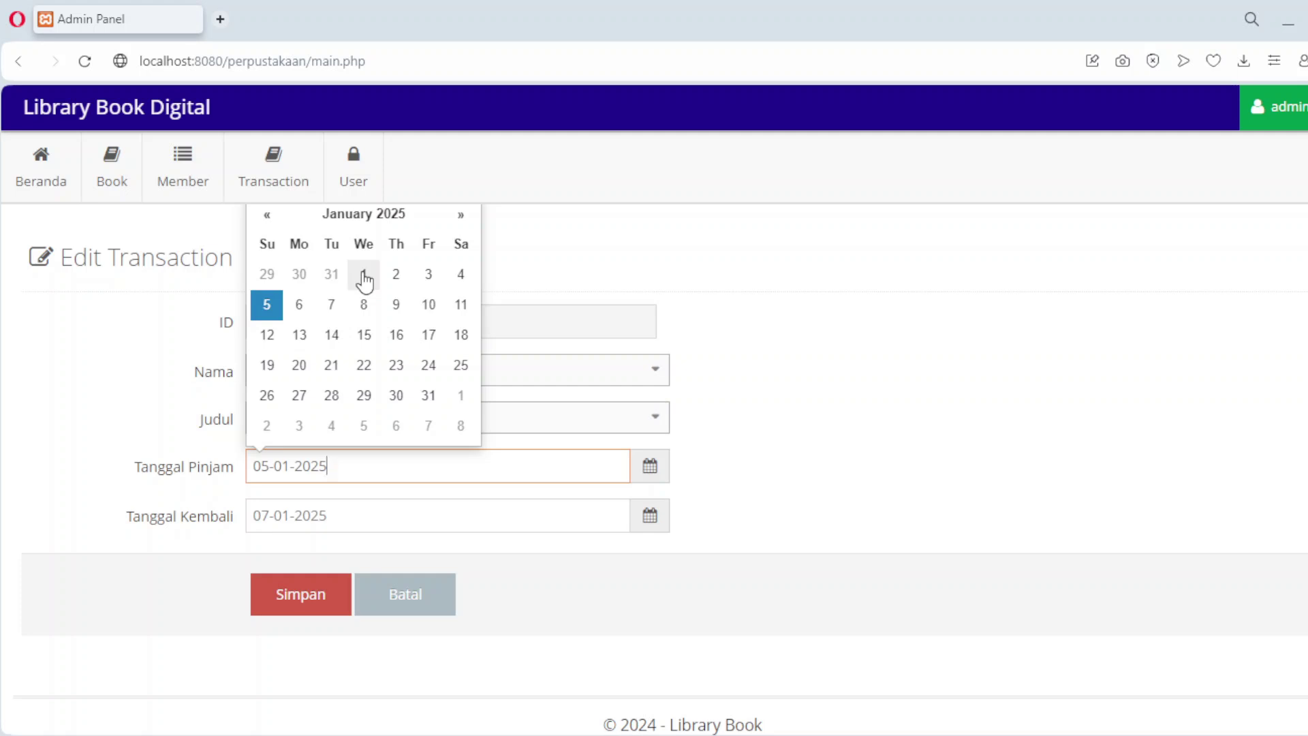
pyautogui.click(365, 274)
pyautogui.click(358, 517)
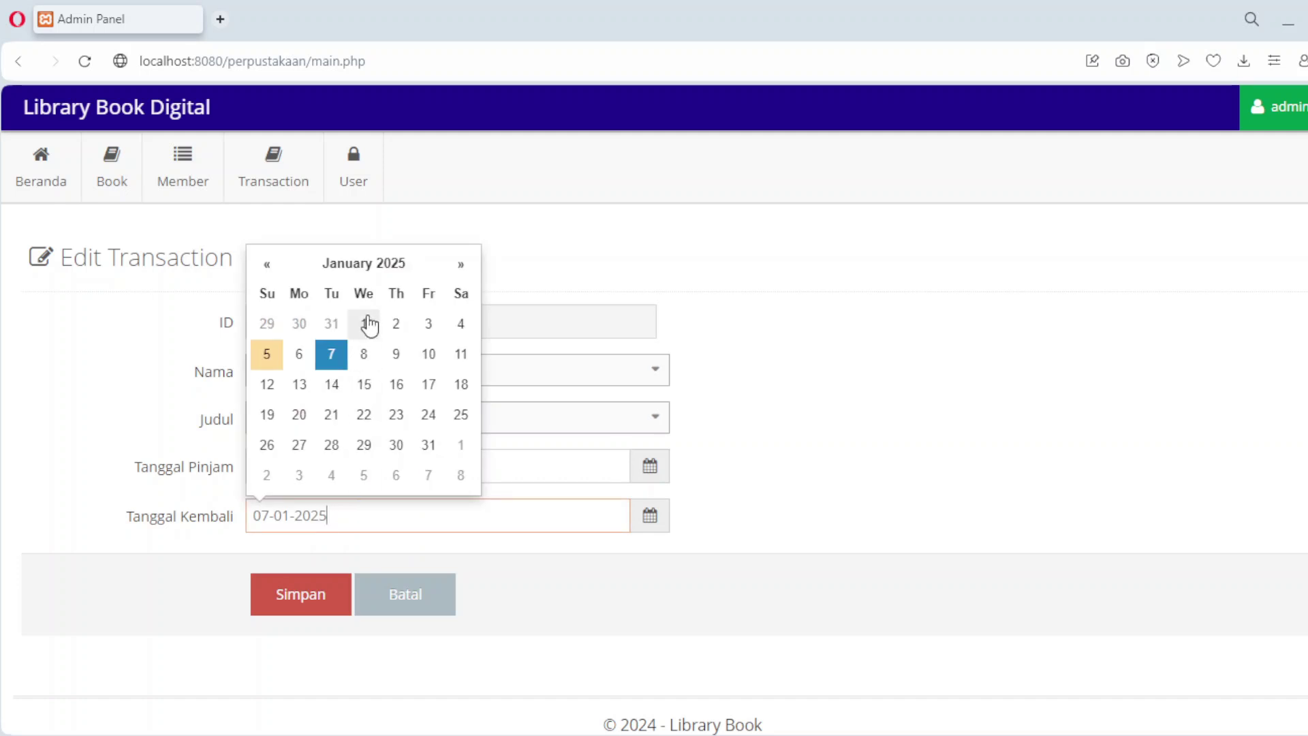
pyautogui.click(428, 326)
pyautogui.click(289, 591)
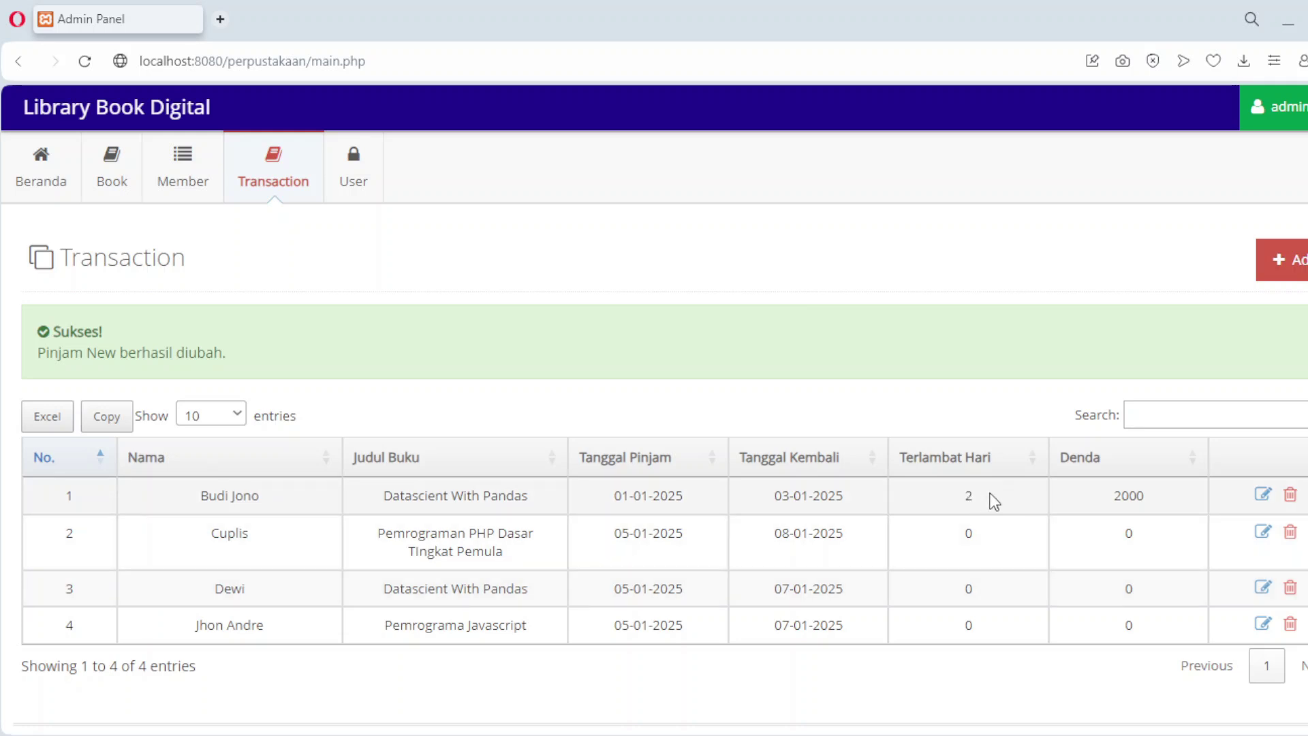
pyautogui.click(1264, 533)
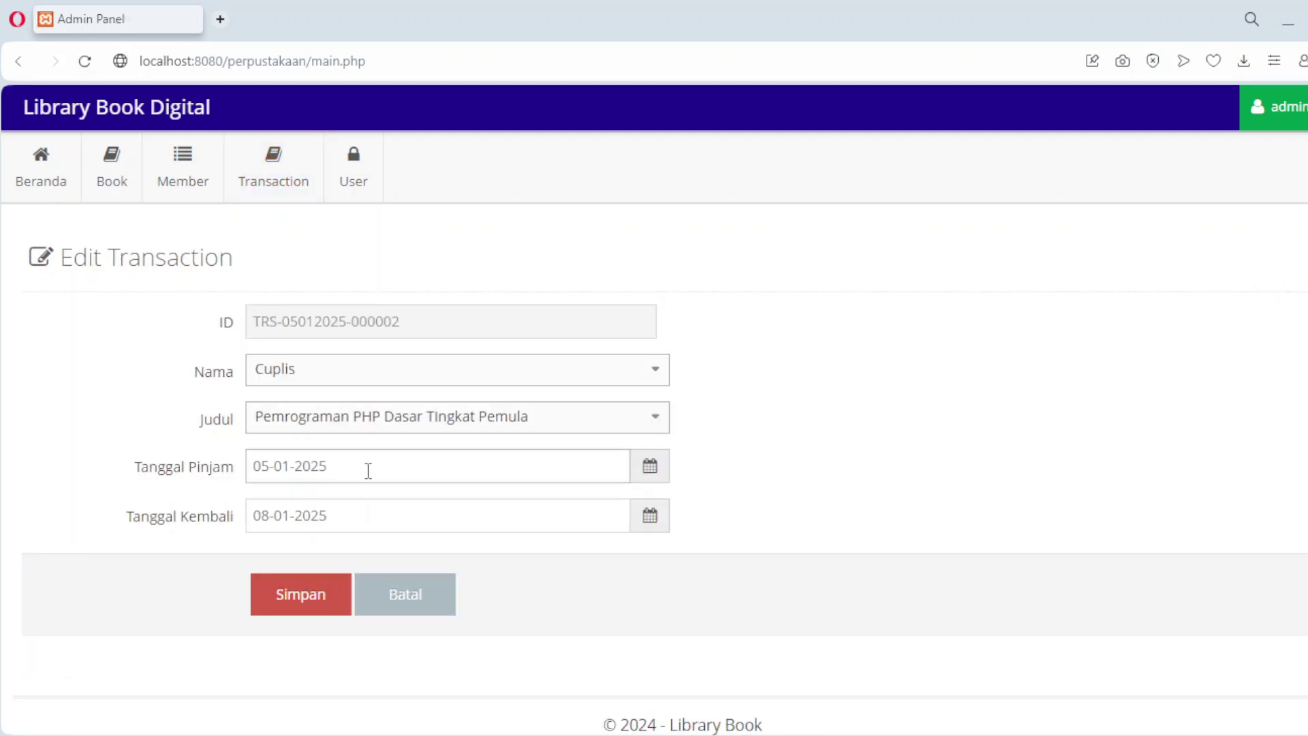
# Step: Set the second loan to borrowed 02-01-2025, returned 04-01-2025, and save it
pyautogui.click(368, 470)
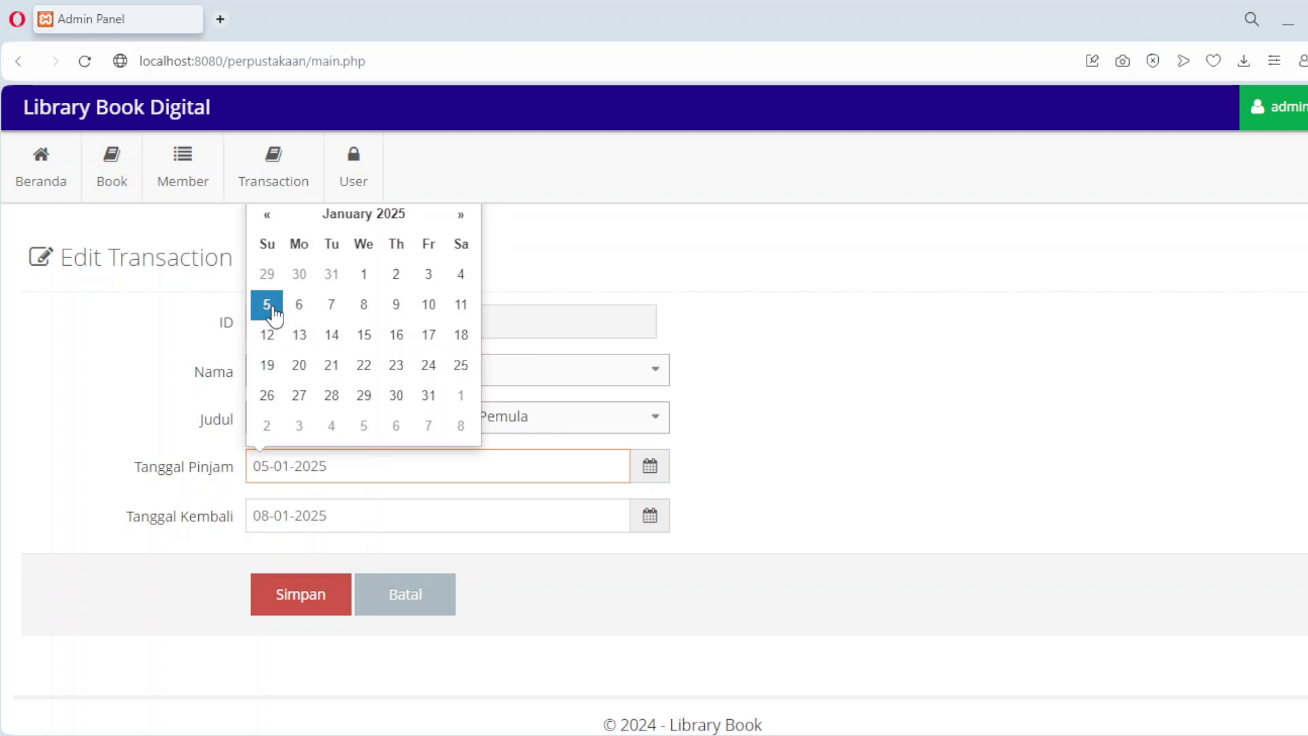
pyautogui.click(399, 281)
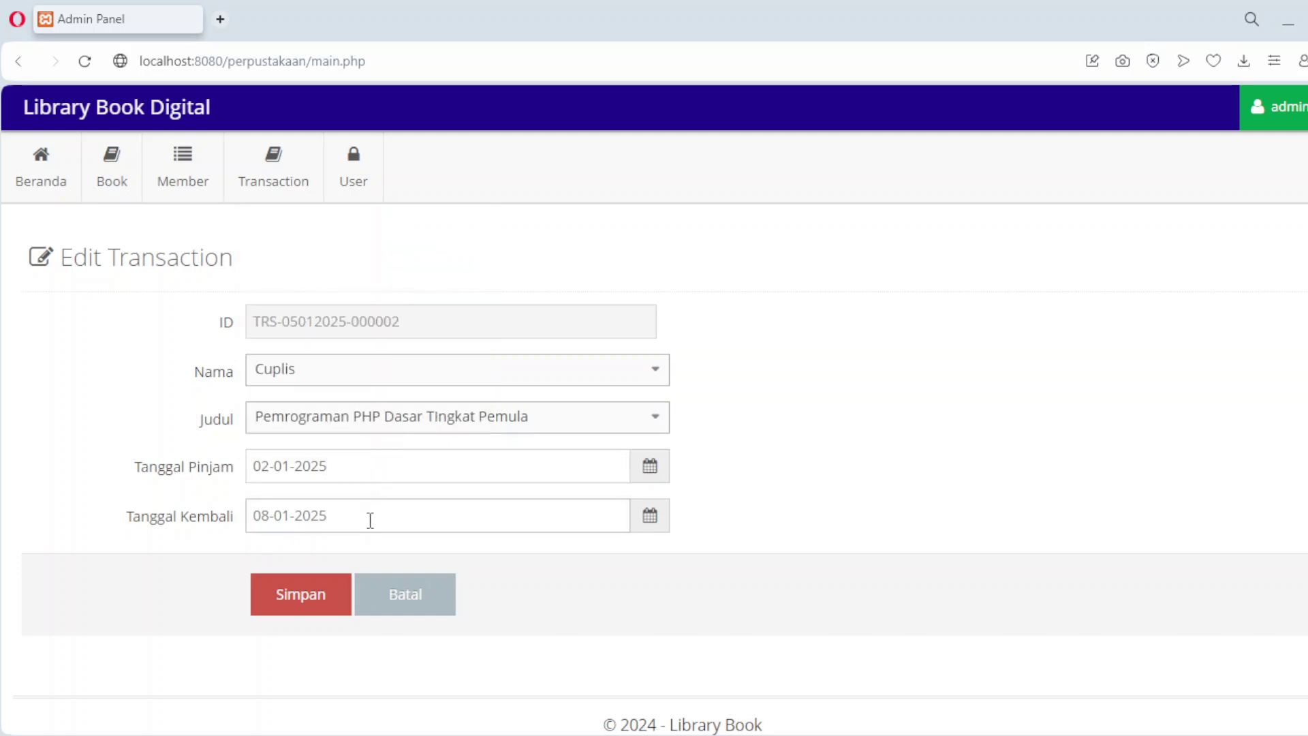
pyautogui.click(370, 519)
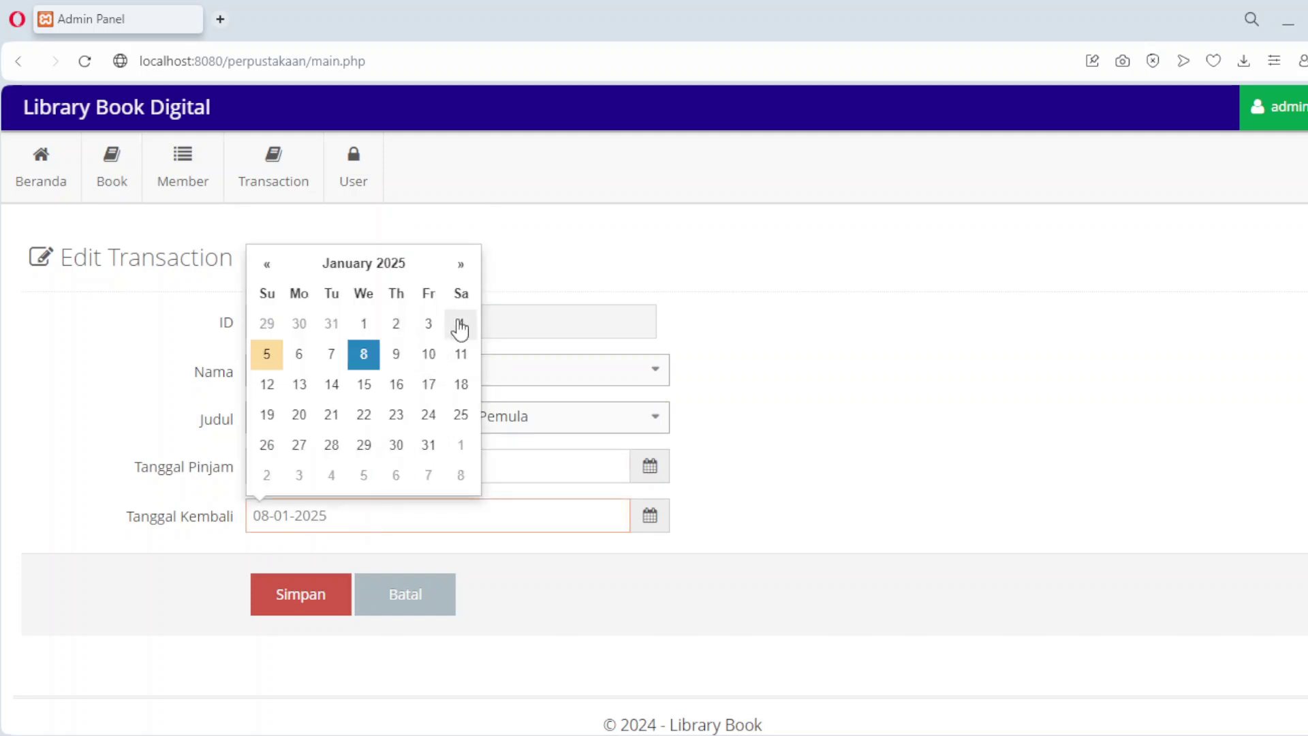
pyautogui.click(460, 325)
pyautogui.click(301, 596)
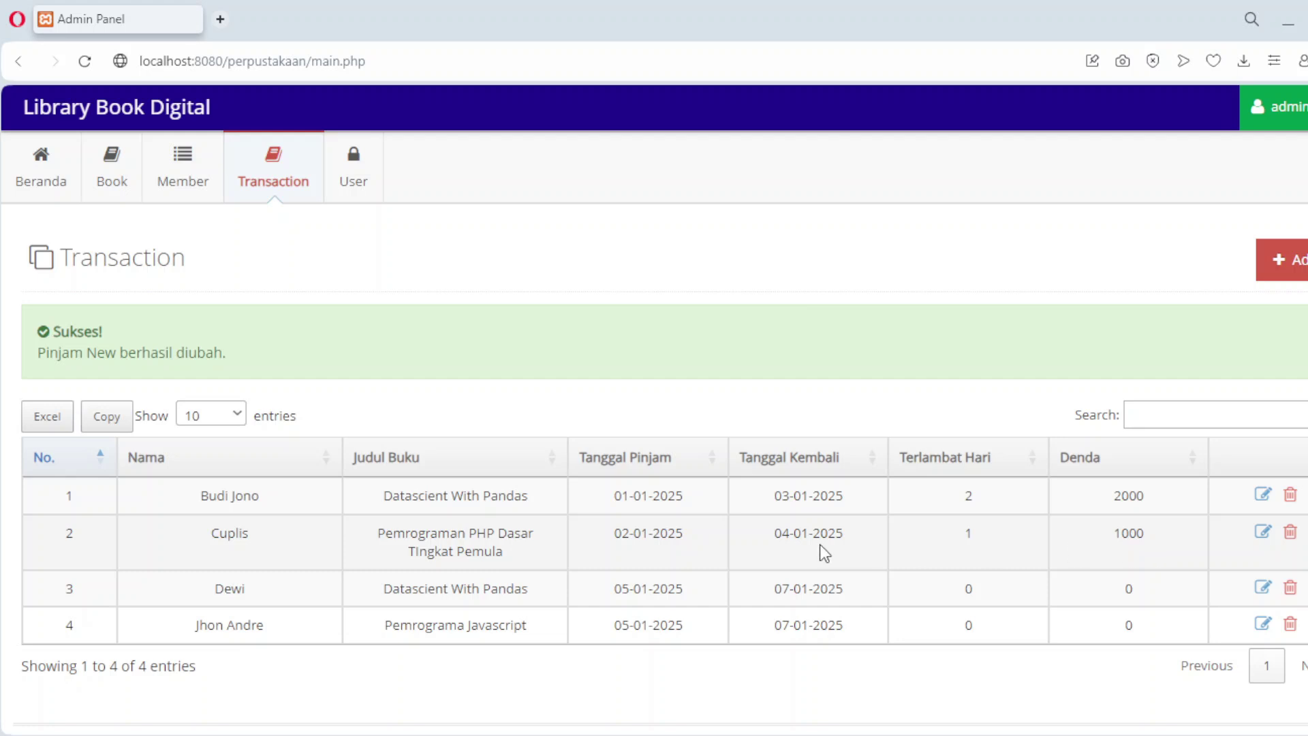
pyautogui.click(1264, 495)
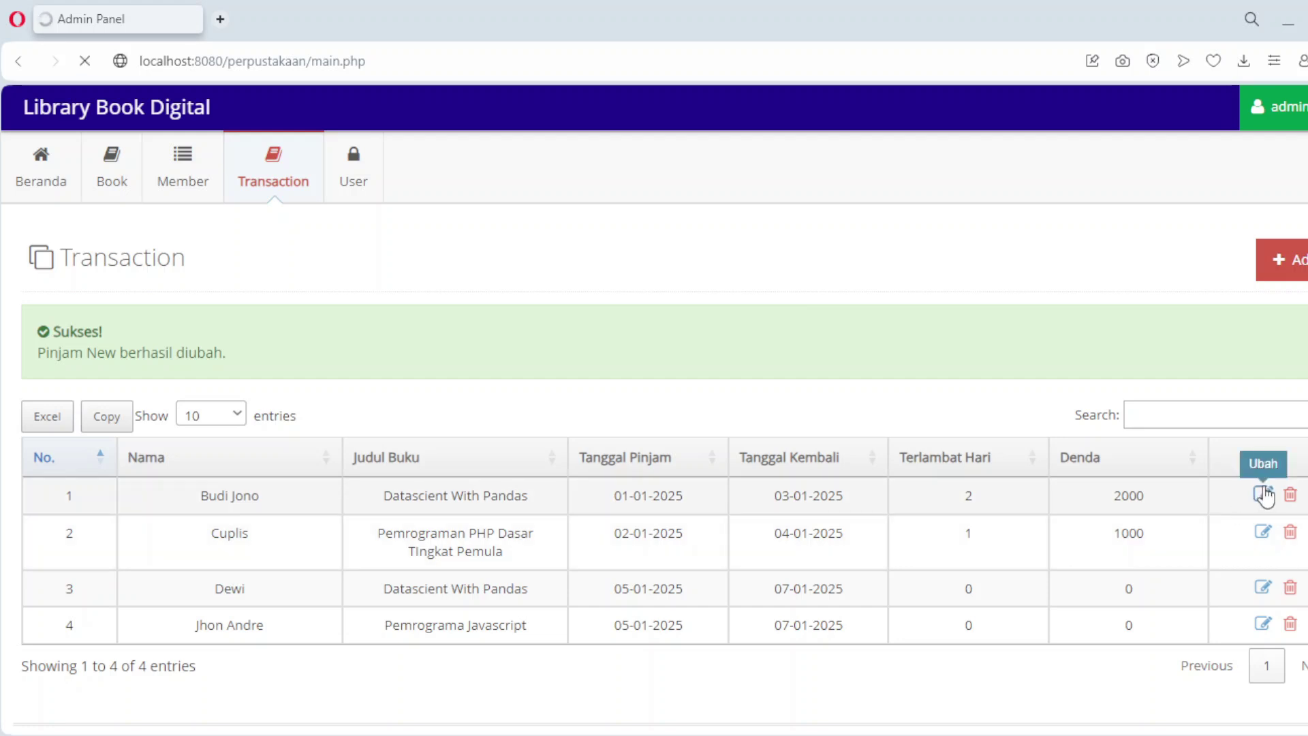
# Step: Restore the first loan to borrowed 05-01-2025, returned 07-01-2025, and save it
pyautogui.click(334, 467)
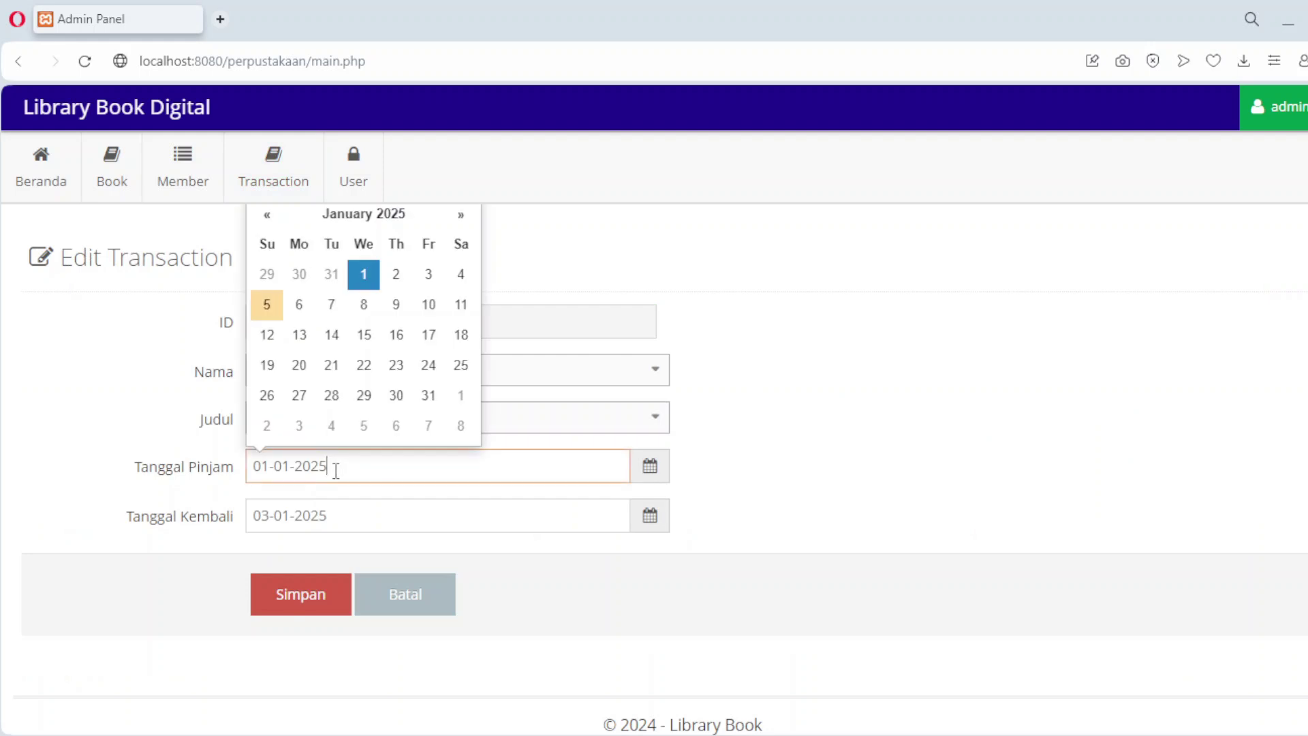
pyautogui.click(267, 306)
pyautogui.click(342, 515)
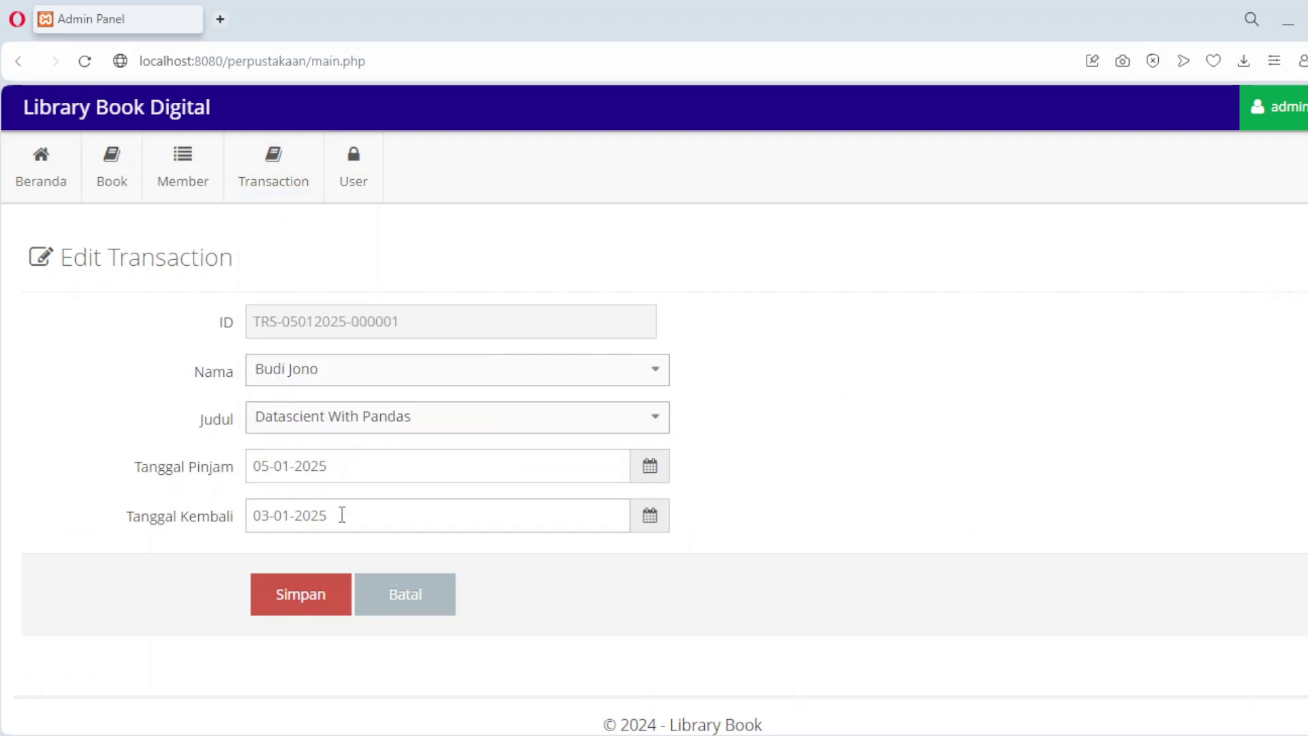
pyautogui.click(331, 356)
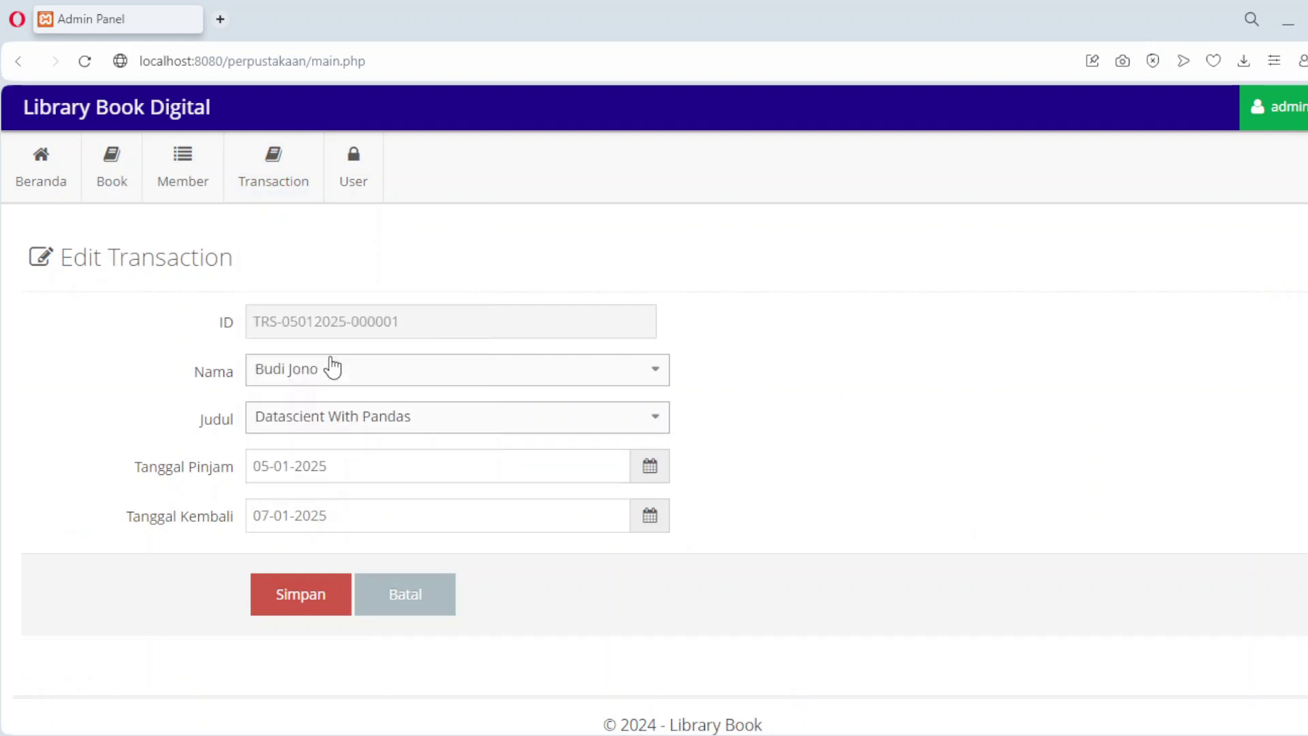
pyautogui.click(297, 602)
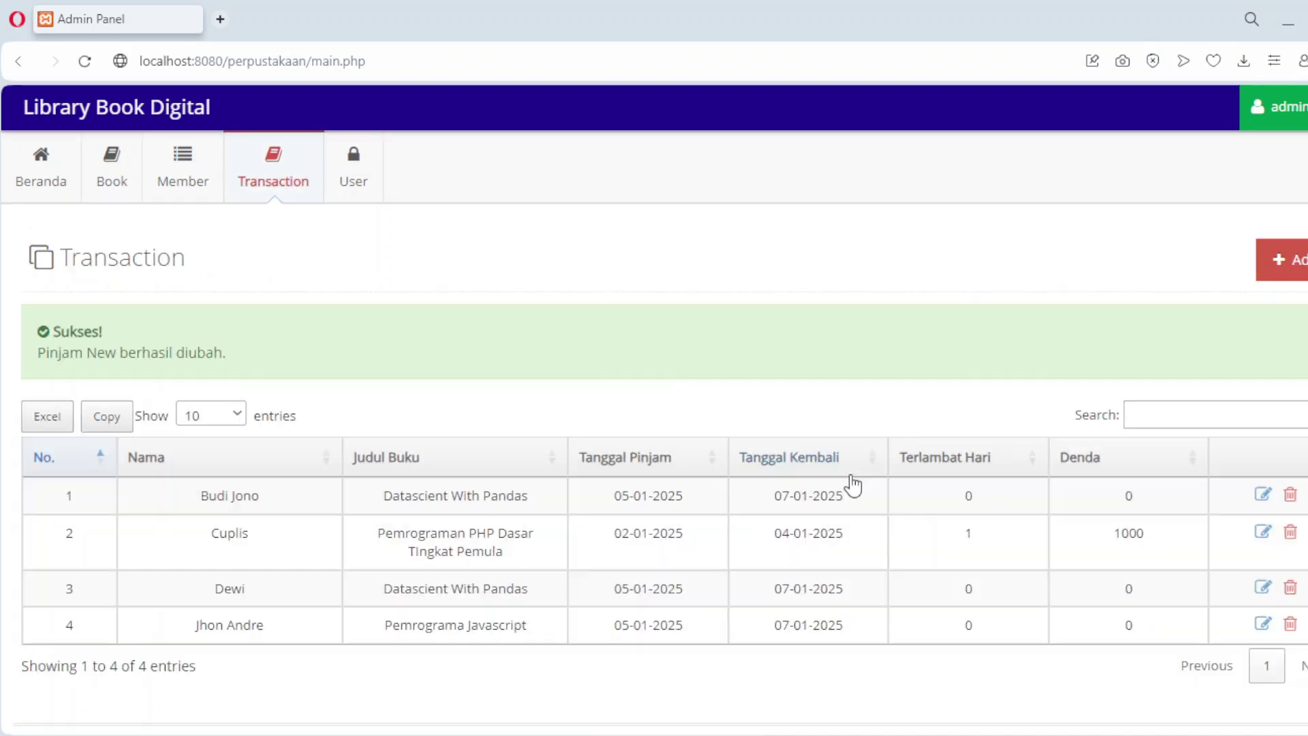
# Step: Restore the second loan to 05-01-2025 through 08-01-2025, then return to the home dashboard
pyautogui.click(1269, 536)
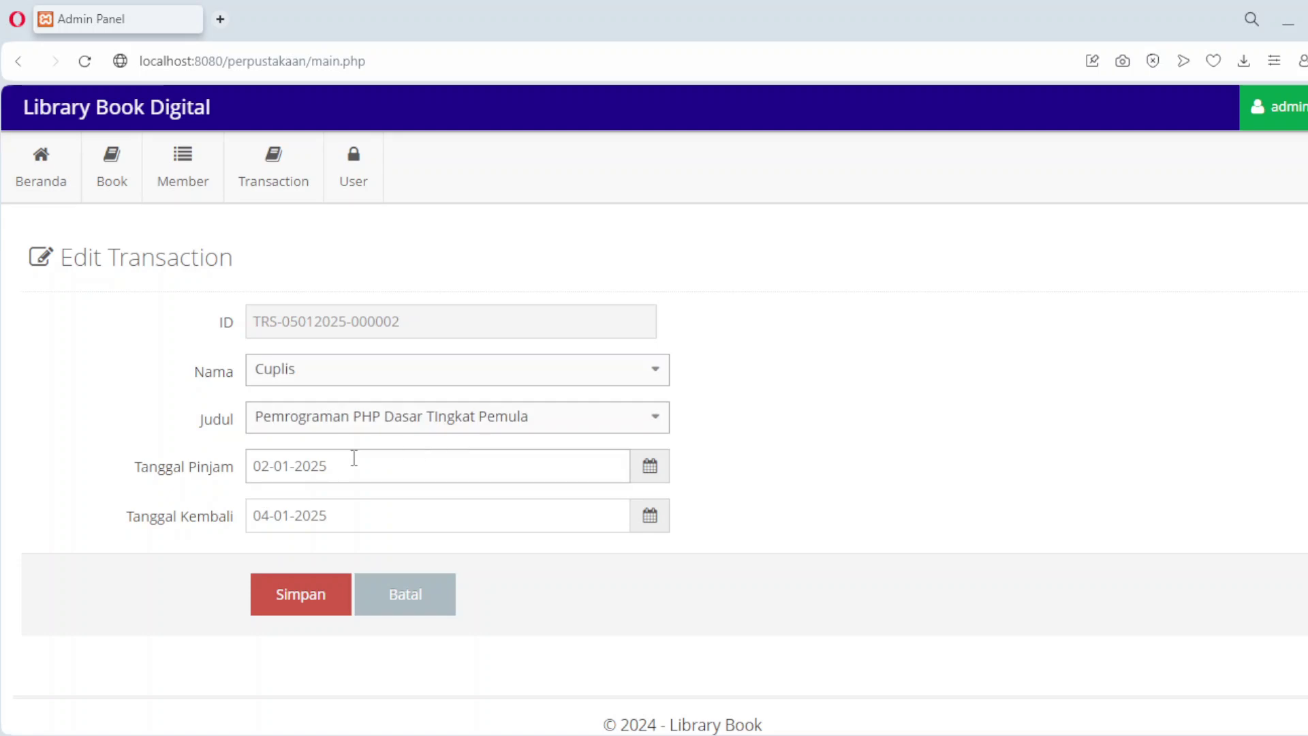
pyautogui.click(354, 457)
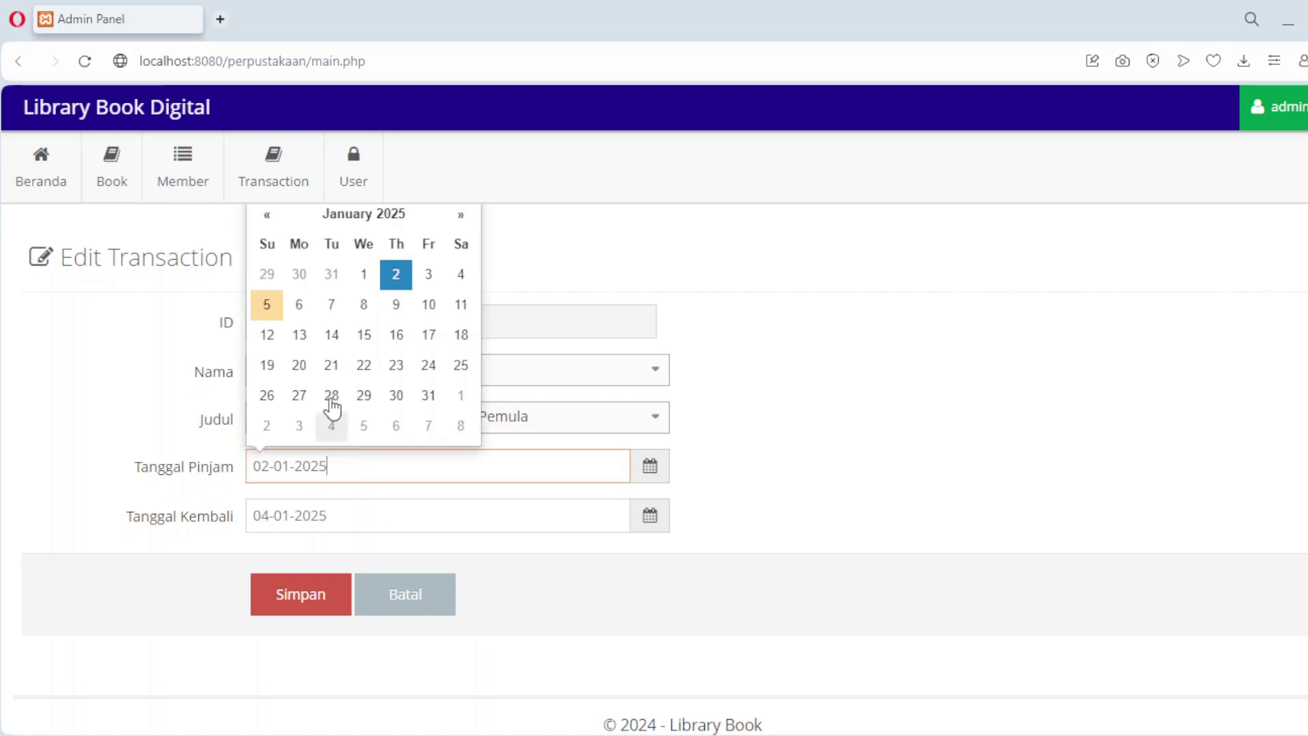
pyautogui.click(270, 304)
pyautogui.click(320, 521)
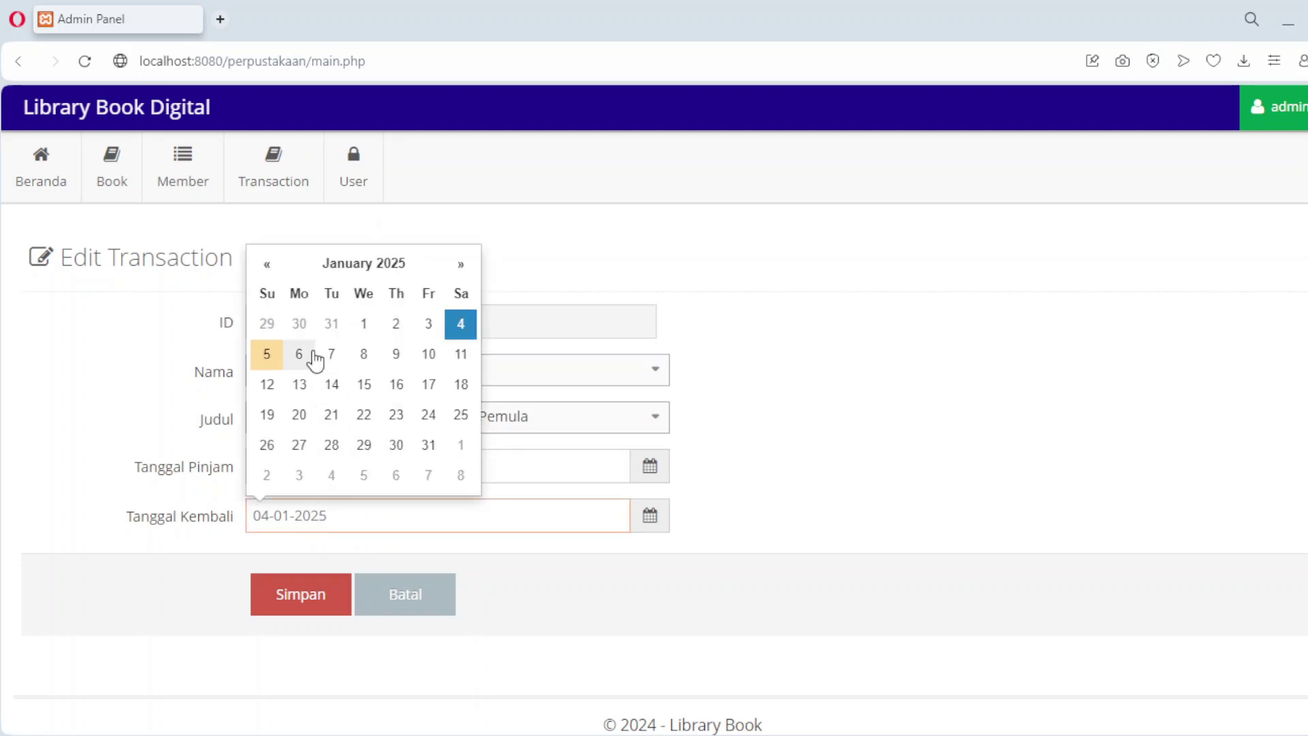
pyautogui.click(363, 353)
pyautogui.click(312, 595)
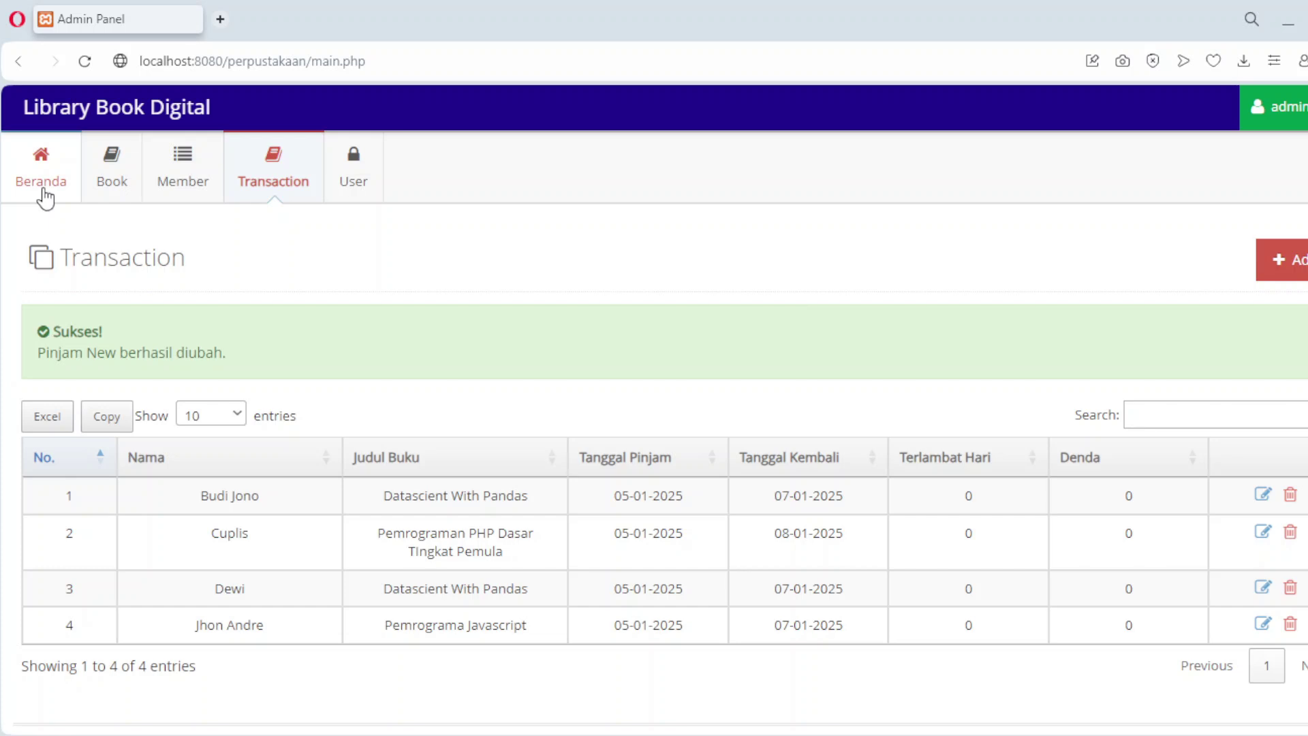
pyautogui.click(42, 183)
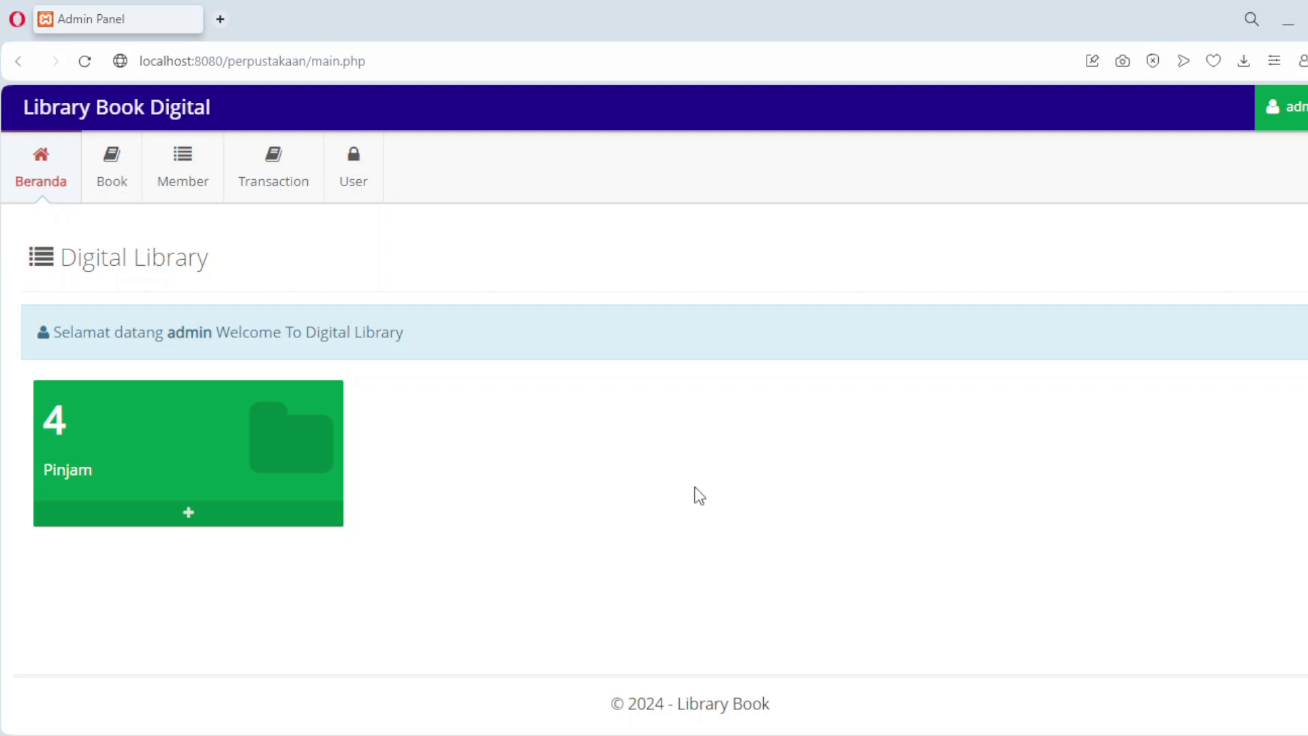
# Step: Browse the Book, Member and Transaction lists, then return to Beranda
pyautogui.click(110, 178)
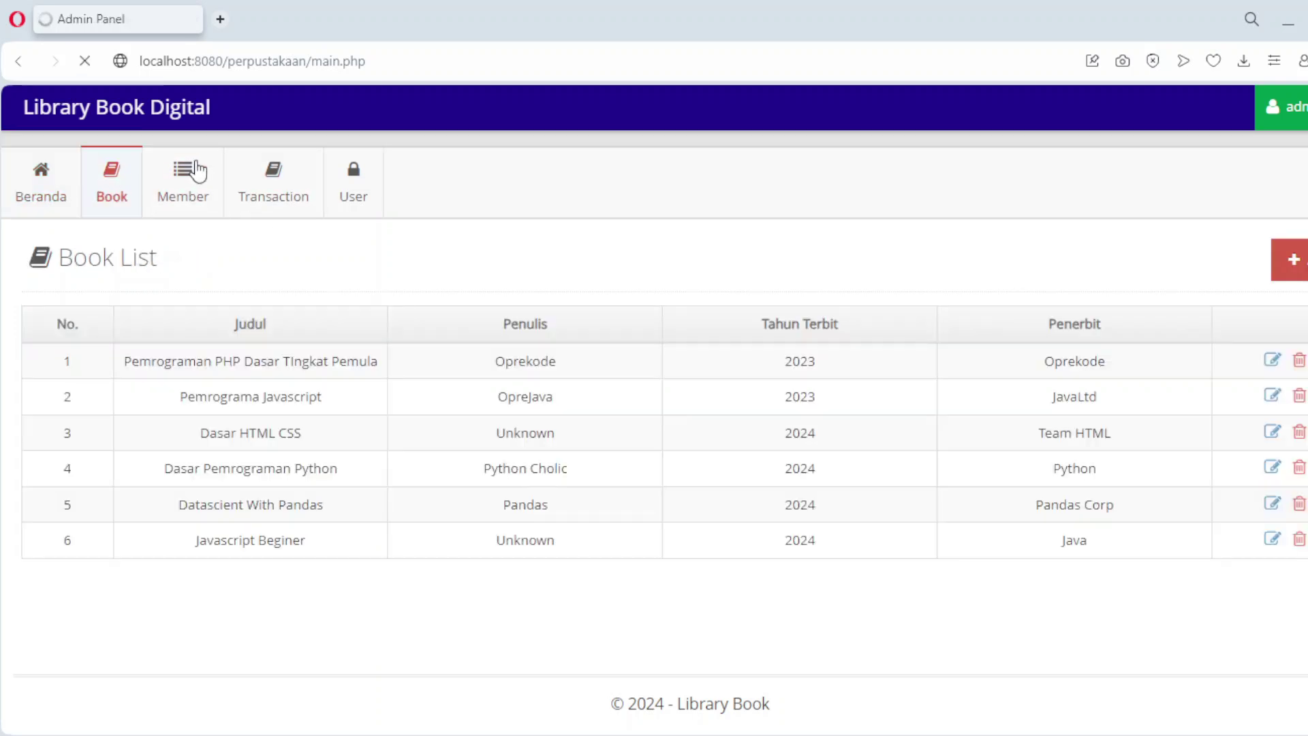
pyautogui.click(189, 189)
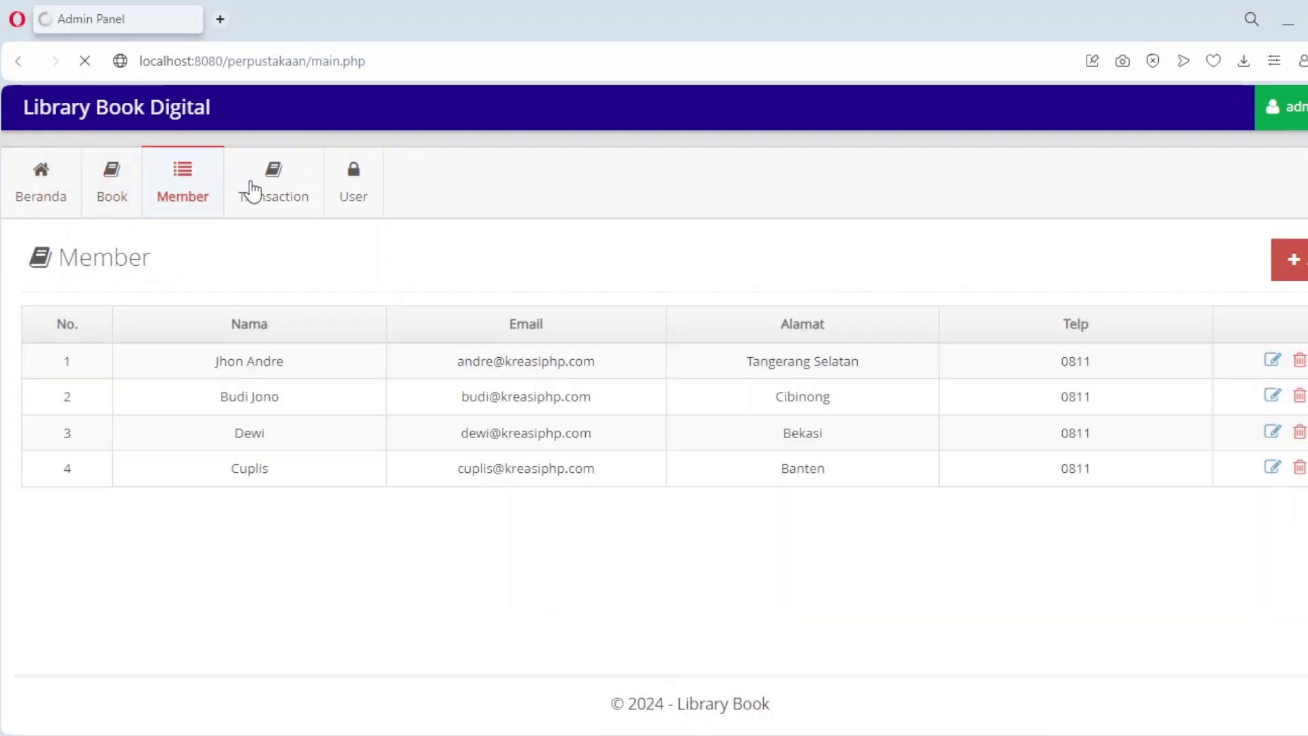
pyautogui.click(265, 190)
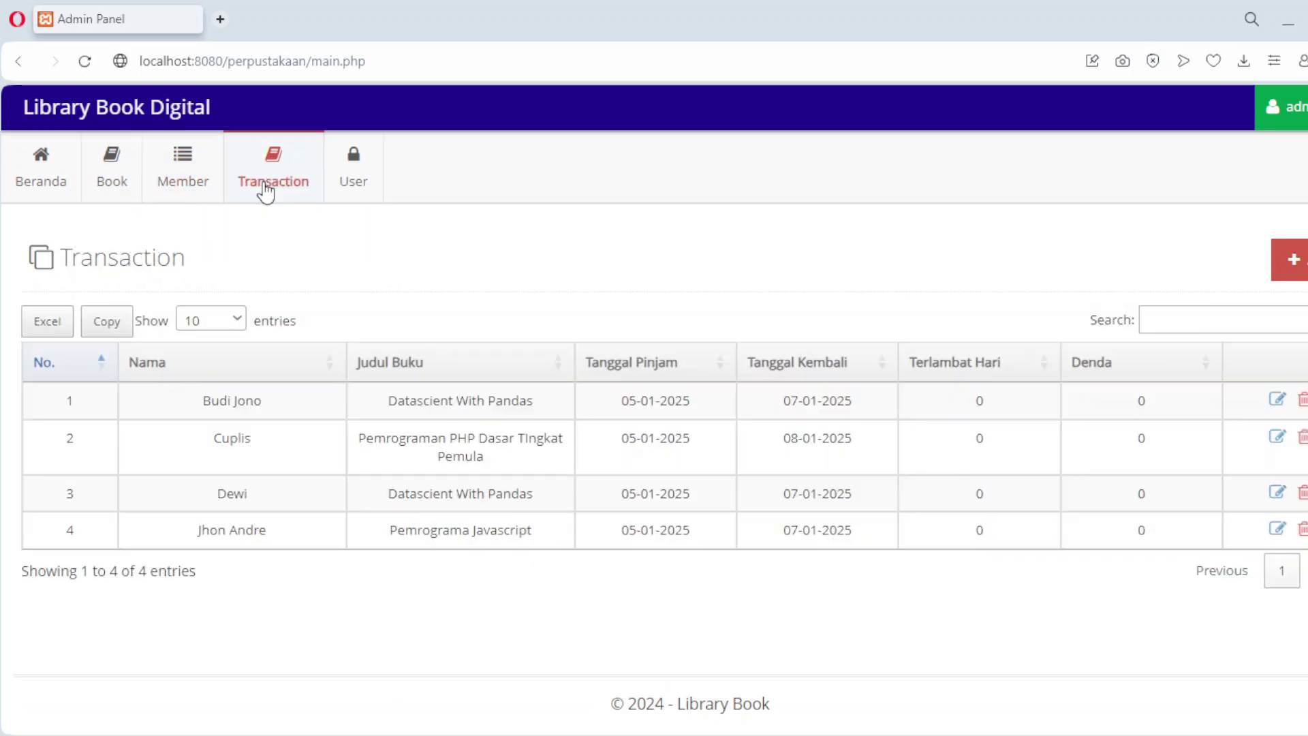
pyautogui.click(43, 183)
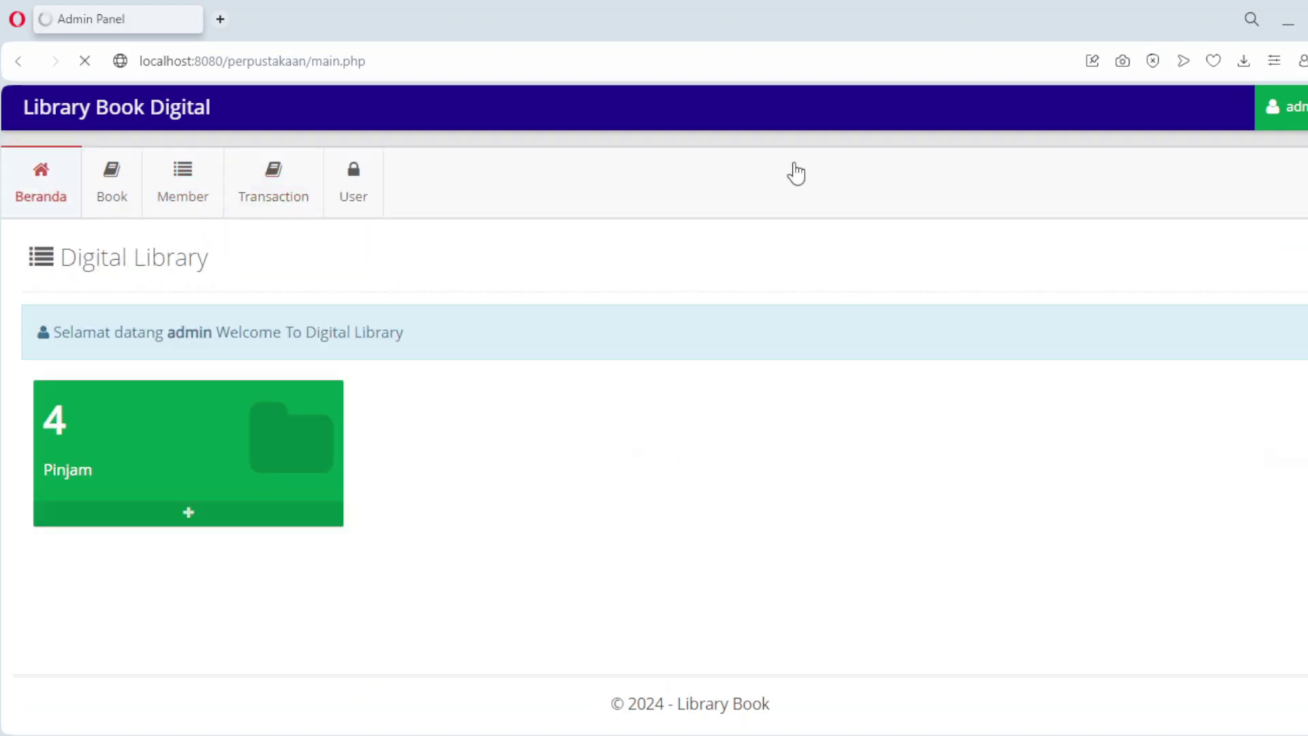
# Step: Log out of the admin account, confirming with Ya Logout and dismissing the success alert
pyautogui.click(1284, 107)
pyautogui.click(1257, 208)
pyautogui.click(807, 256)
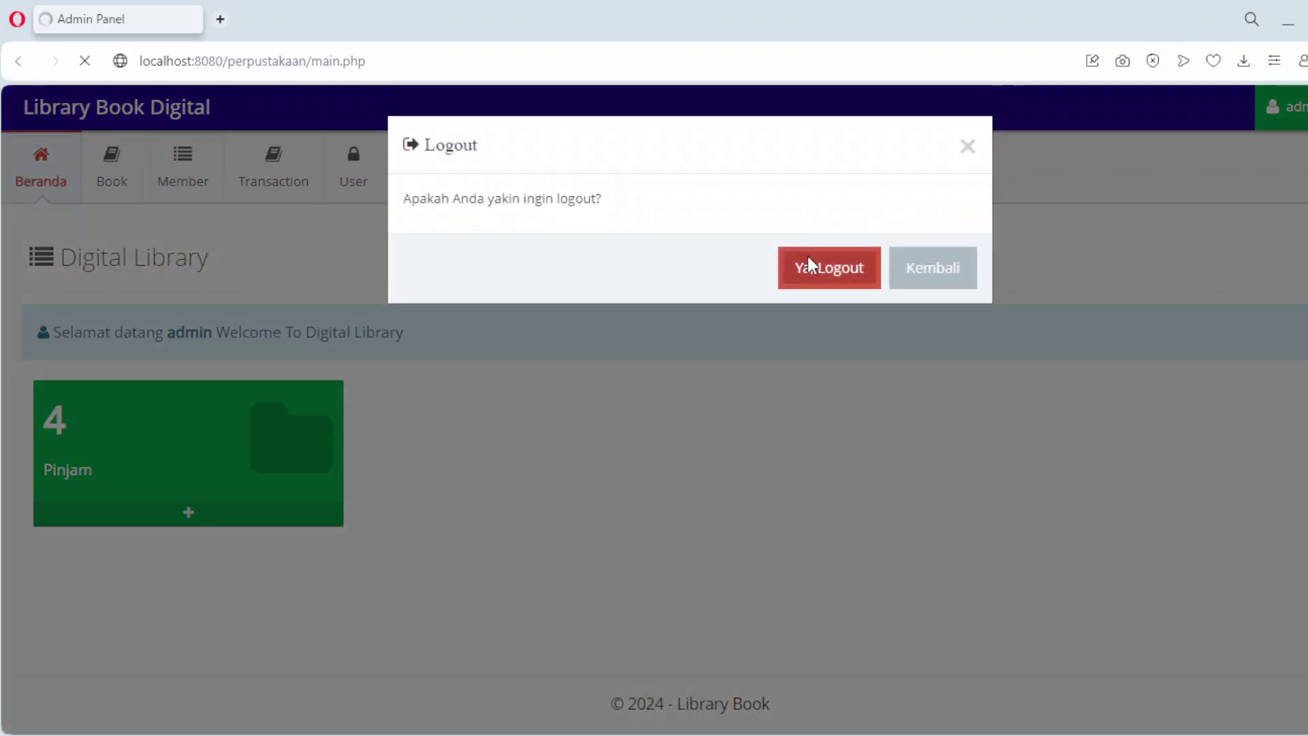
pyautogui.click(856, 231)
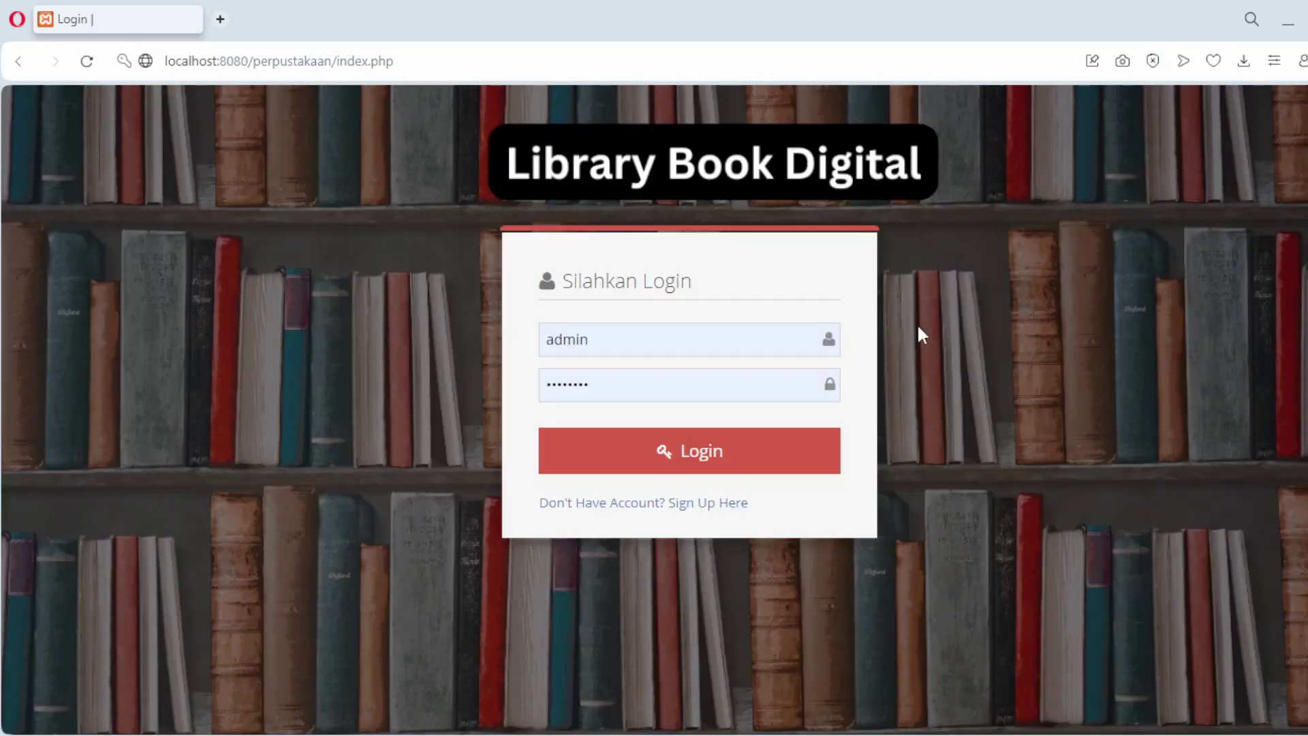